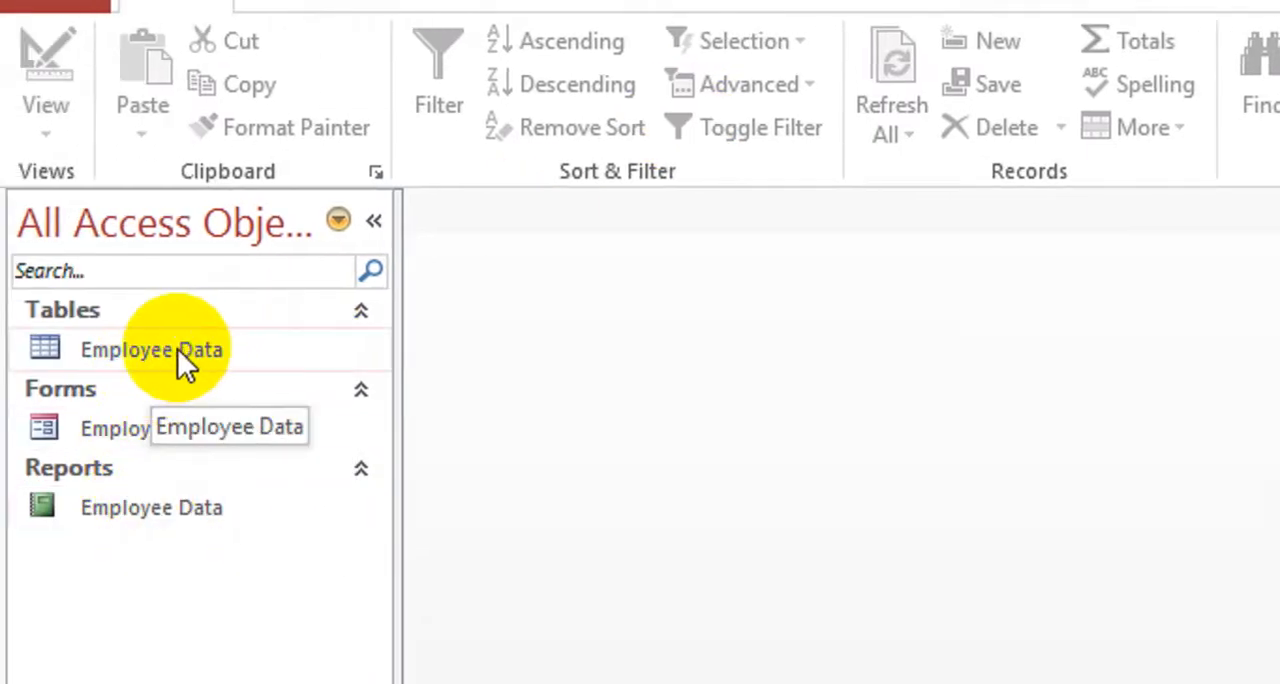
Open the Employee Data table and the Employee Data Form, and return to the table's datasheet
{"action": "double_click", "coordinate": [160, 348]}
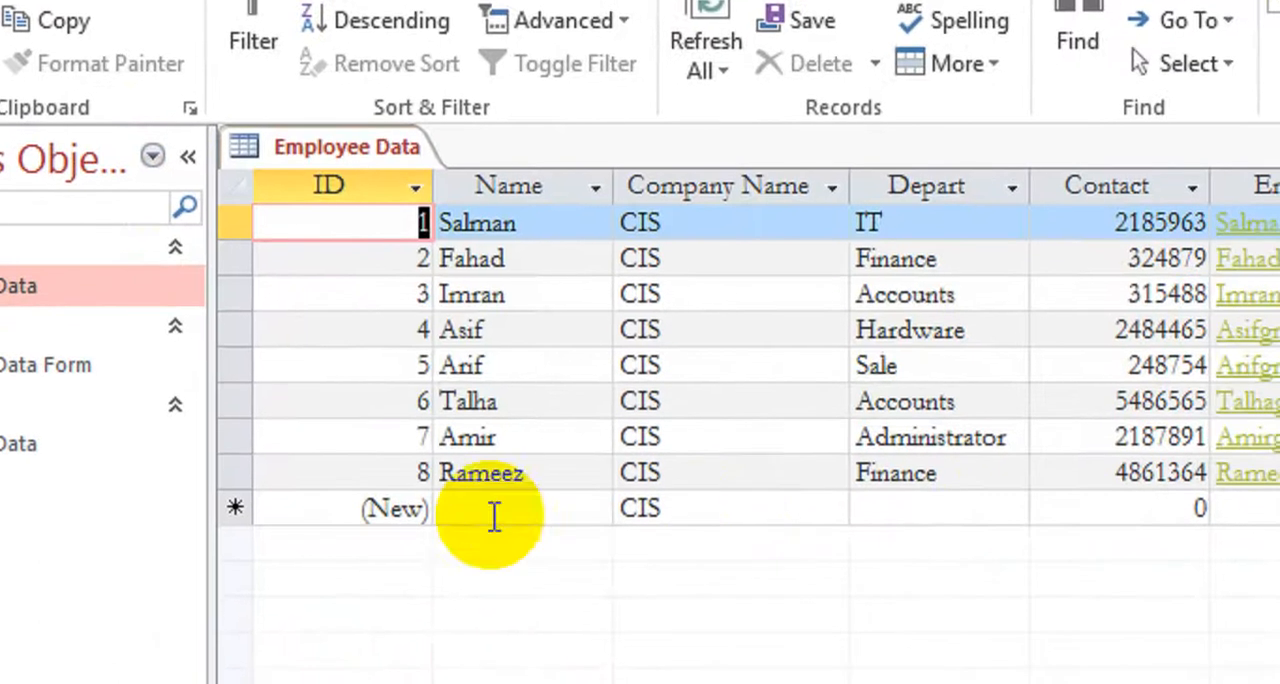
{"action": "double_click", "coordinate": [10, 366]}
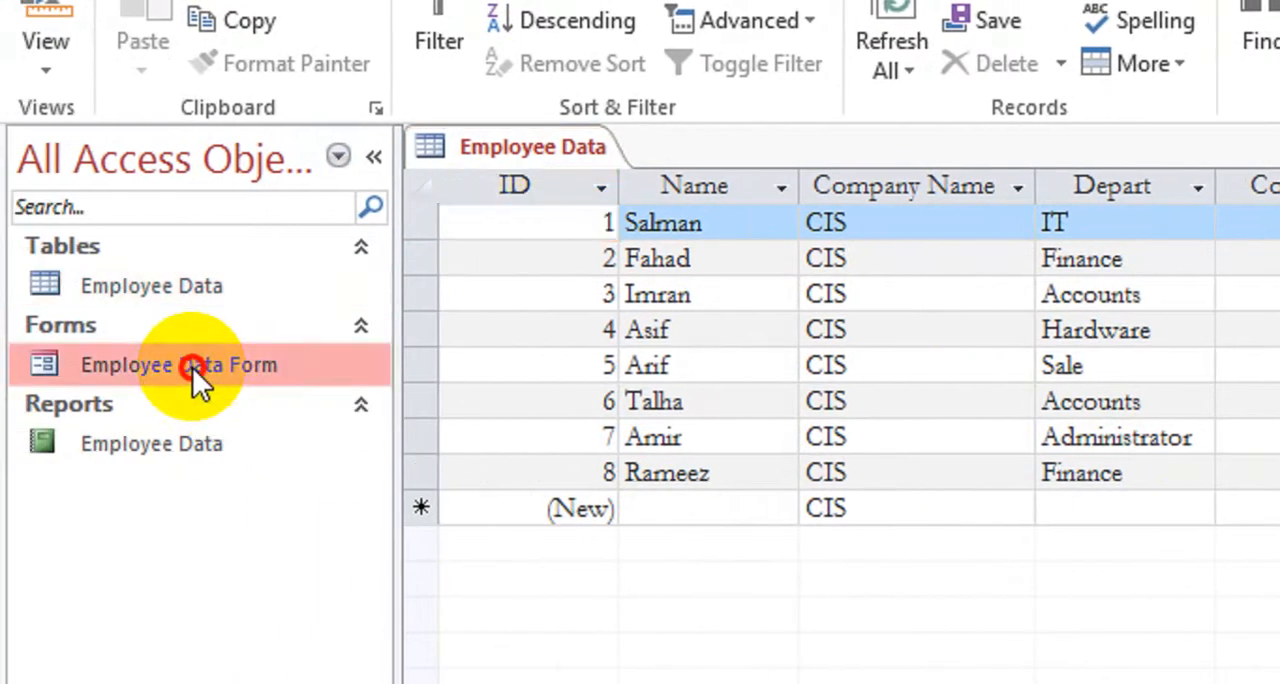
{"action": "left_click", "coordinate": [528, 152]}
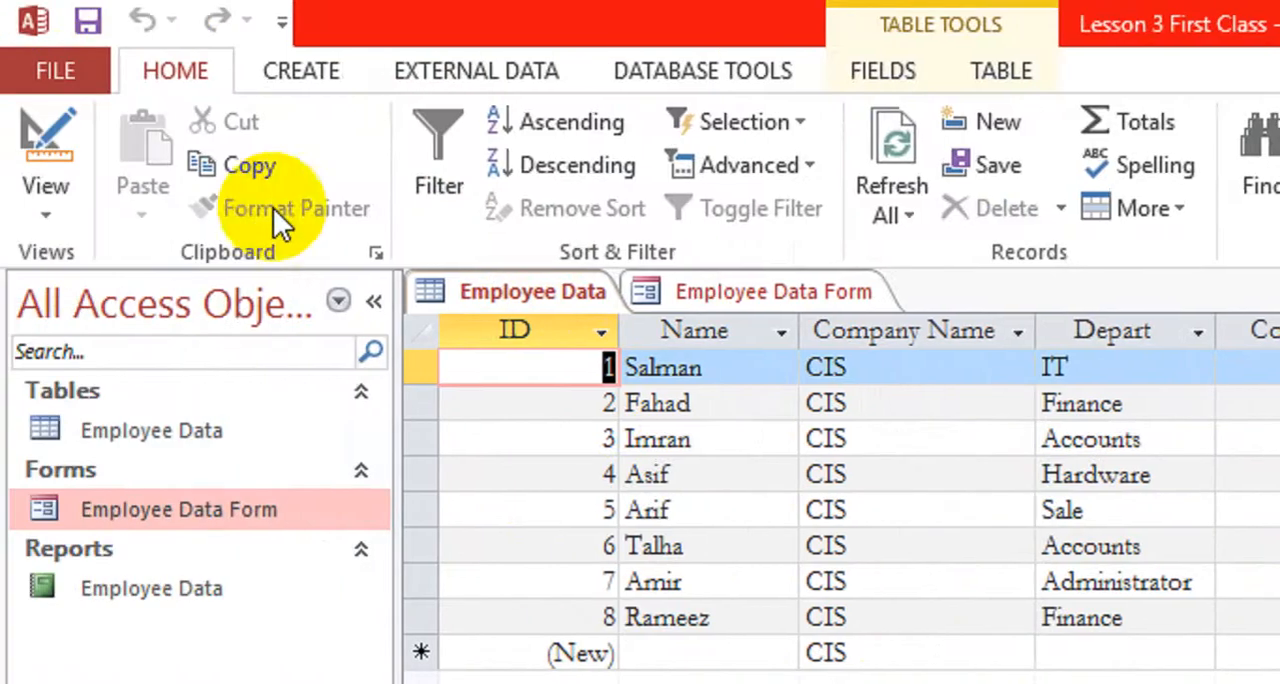
Start a new query with the Simple Query Wizard, using the Employee Data table as its source
{"action": "left_click", "coordinate": [301, 70]}
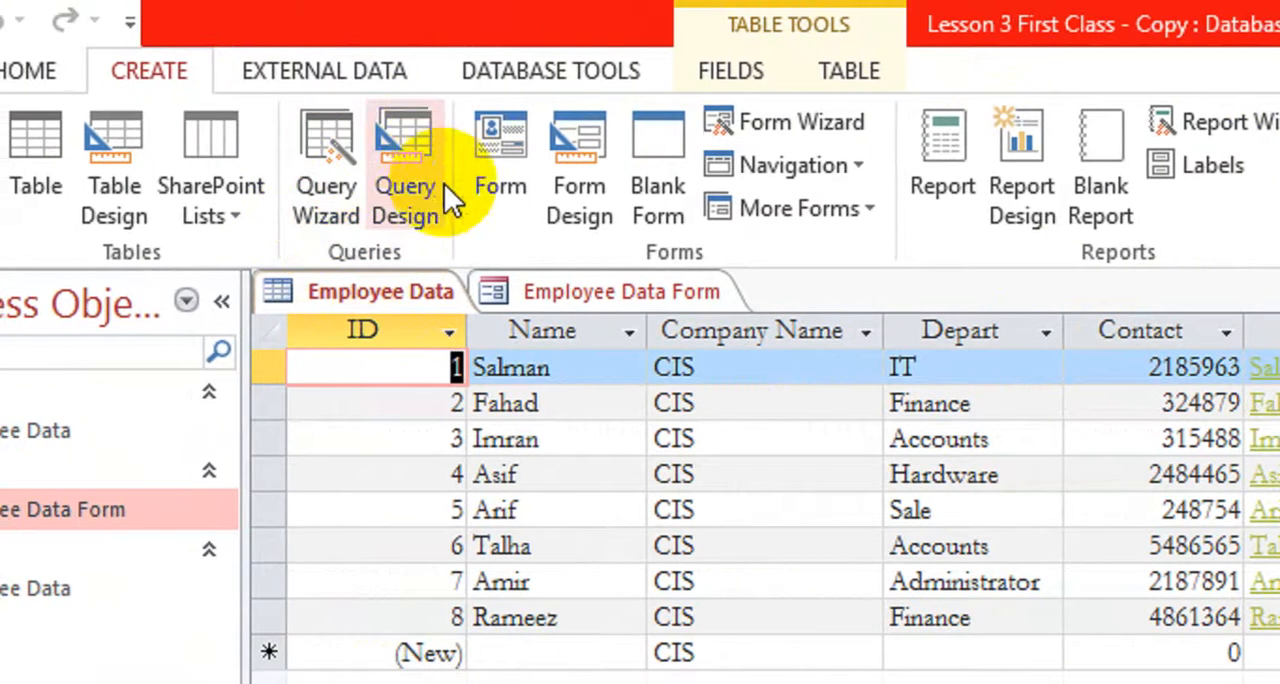
{"action": "left_click", "coordinate": [337, 208]}
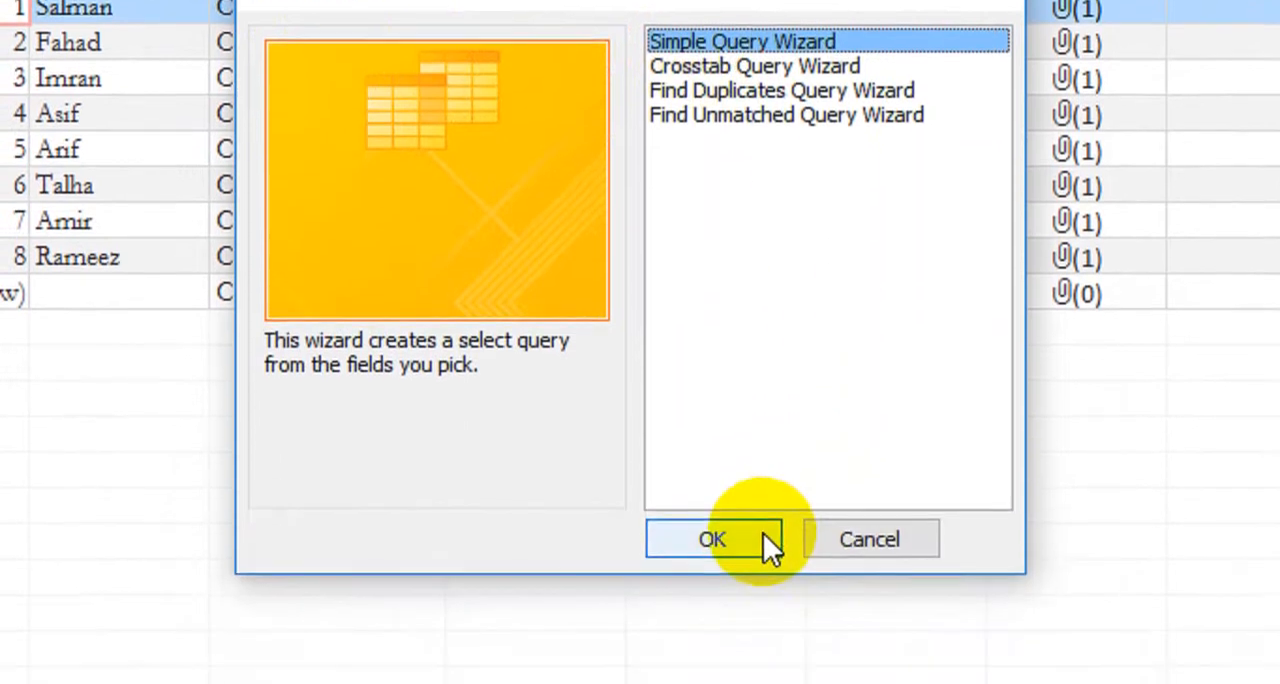
{"action": "left_click", "coordinate": [763, 533]}
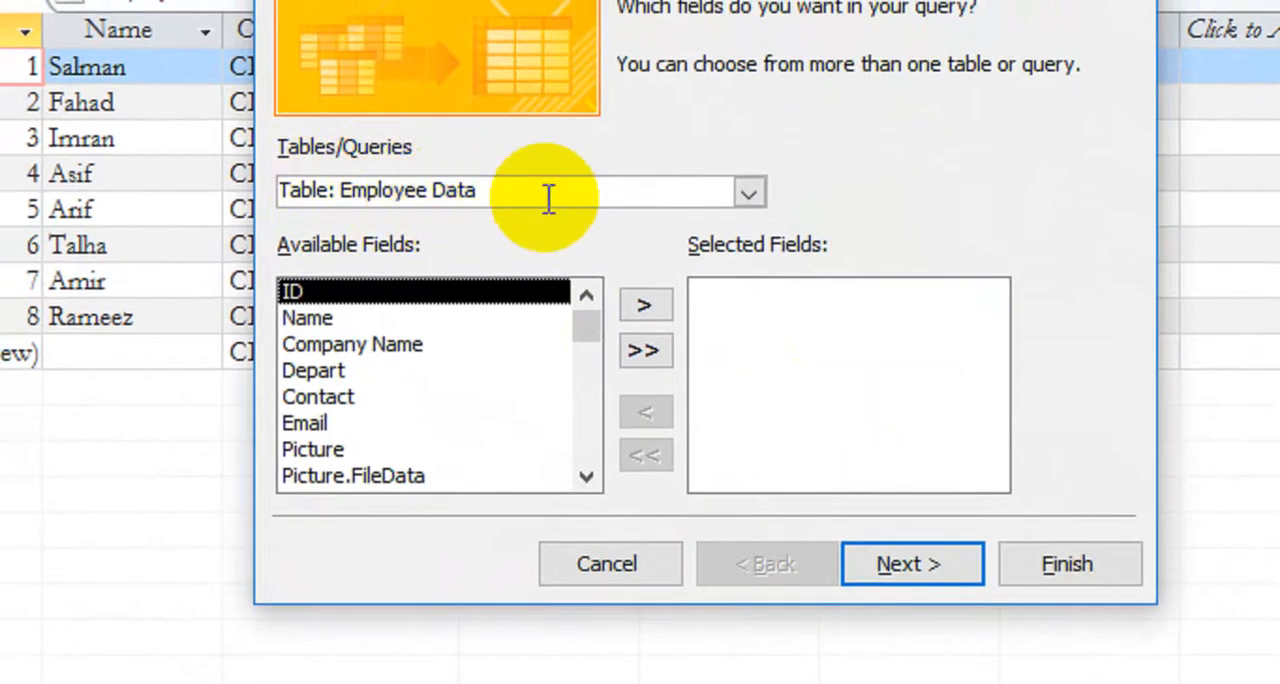
{"action": "left_click", "coordinate": [748, 192]}
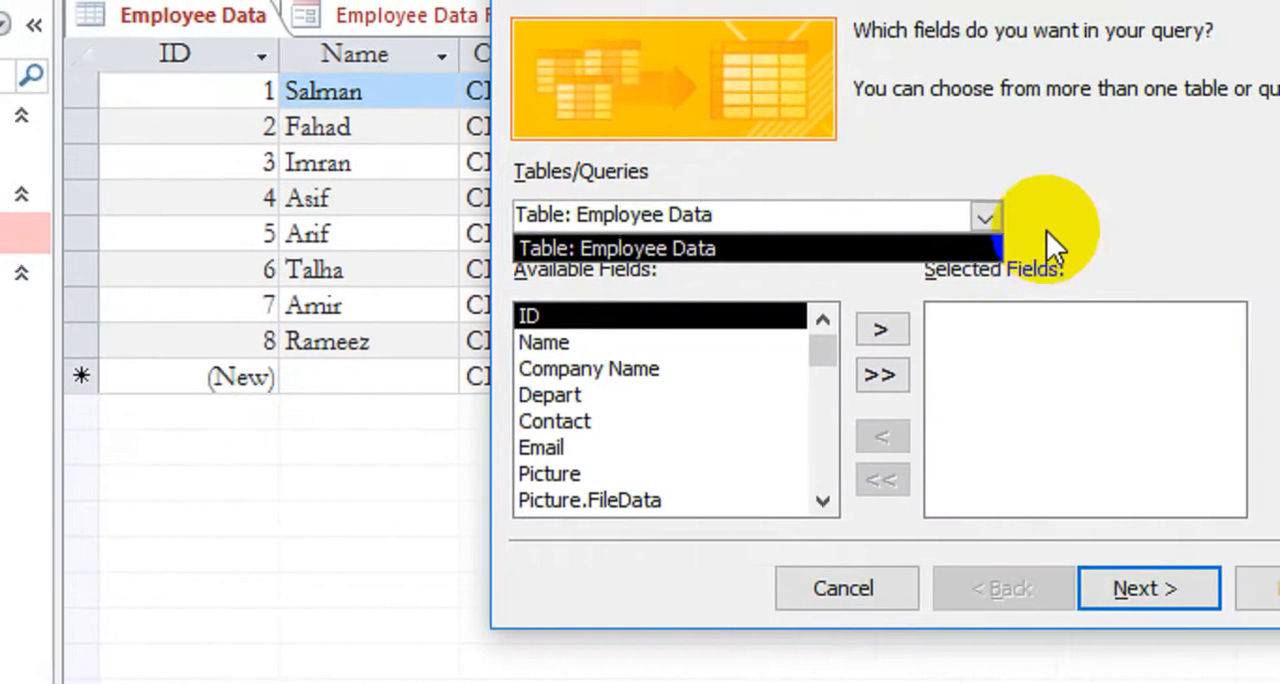
{"action": "left_click", "coordinate": [1238, 224]}
{"action": "left_click", "coordinate": [1177, 217]}
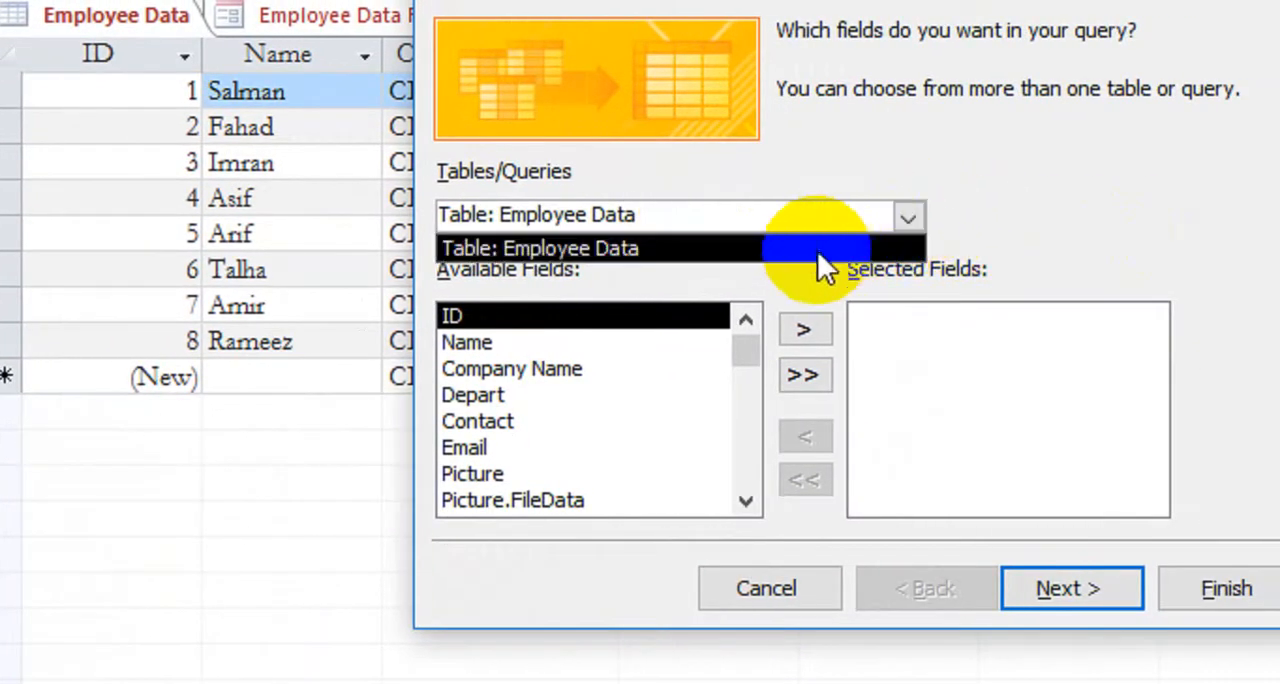
{"action": "left_click", "coordinate": [1010, 217]}
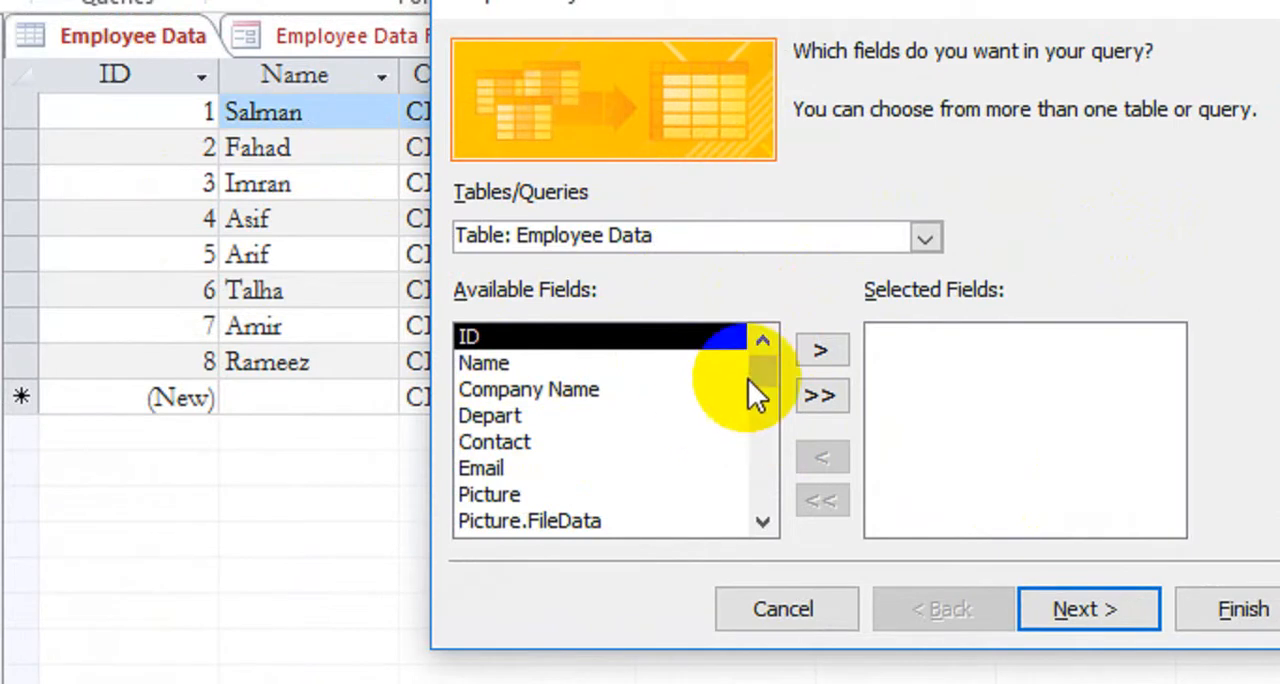
Add the ID, Name, Company Name, Depart and Contact fields to the query's selected fields
{"action": "left_click", "coordinate": [822, 352]}
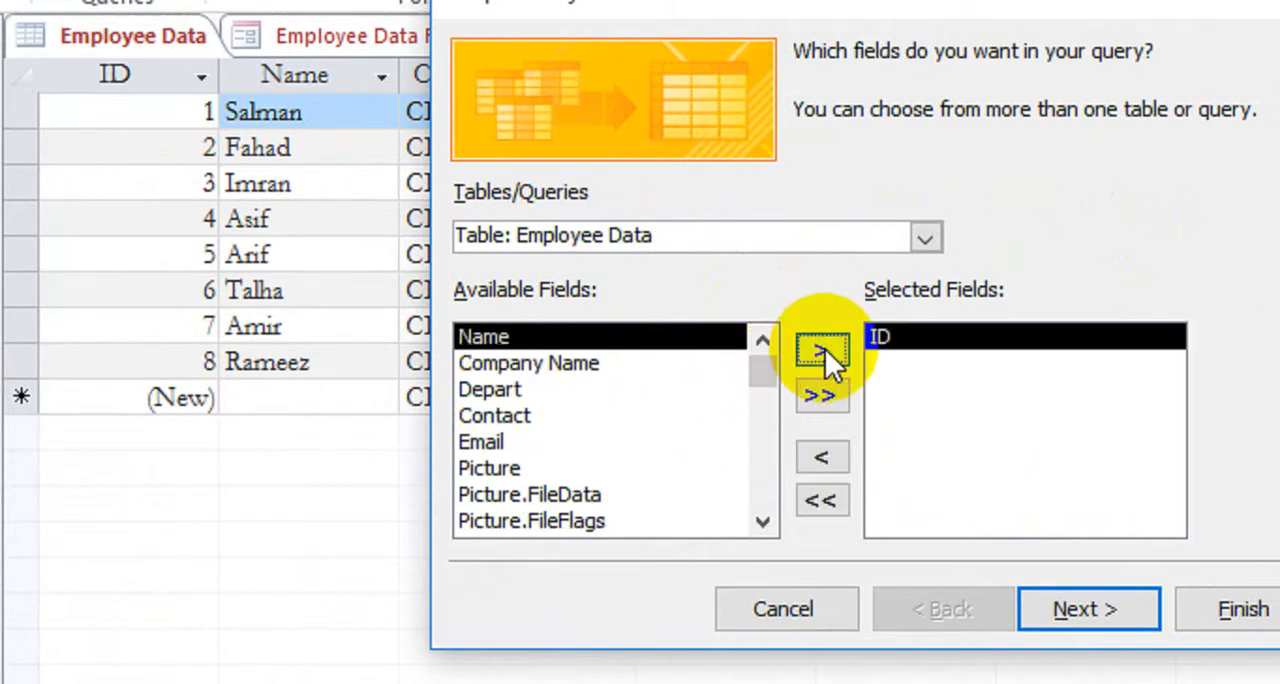
{"action": "left_click", "coordinate": [825, 349]}
{"action": "left_click", "coordinate": [825, 349]}
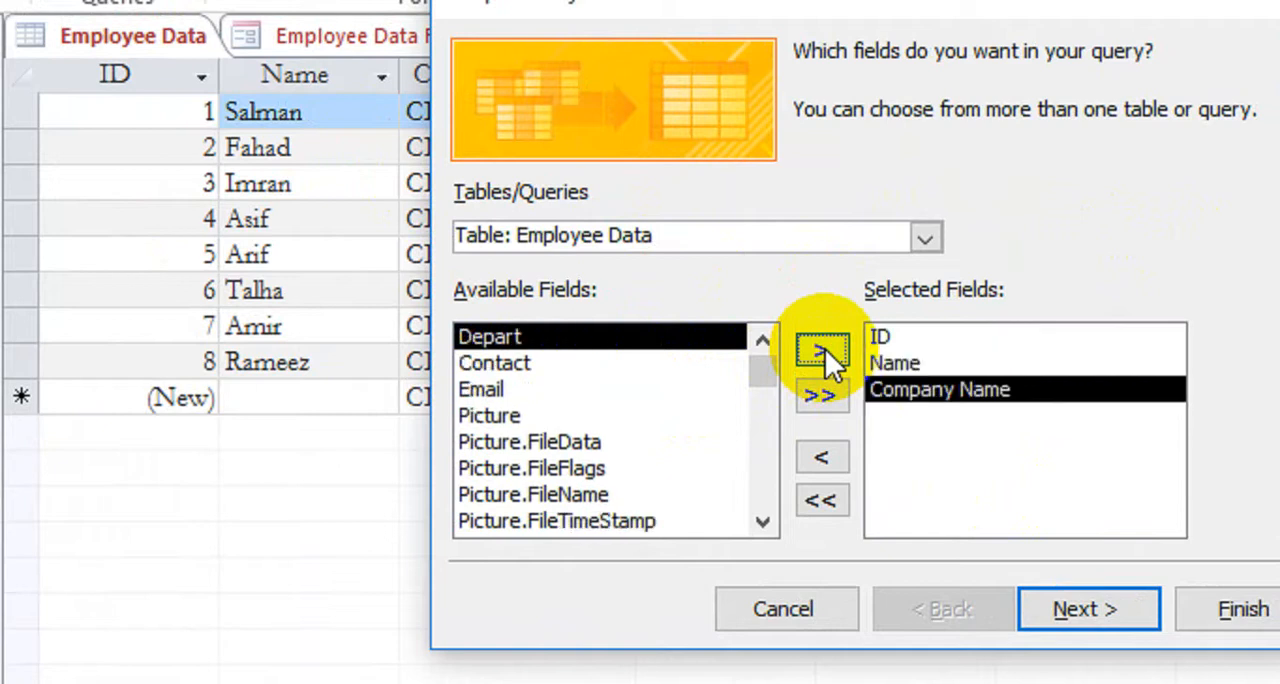
{"action": "left_click", "coordinate": [825, 349]}
{"action": "left_click", "coordinate": [825, 349]}
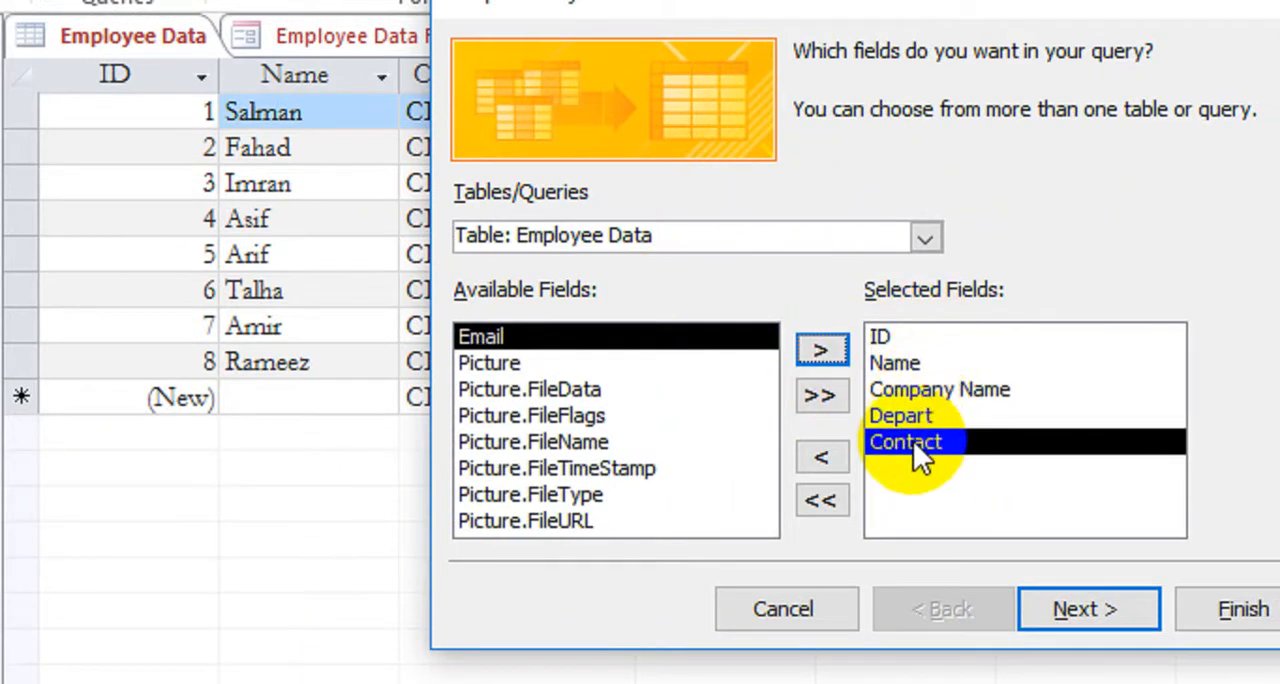
{"action": "left_click", "coordinate": [620, 340]}
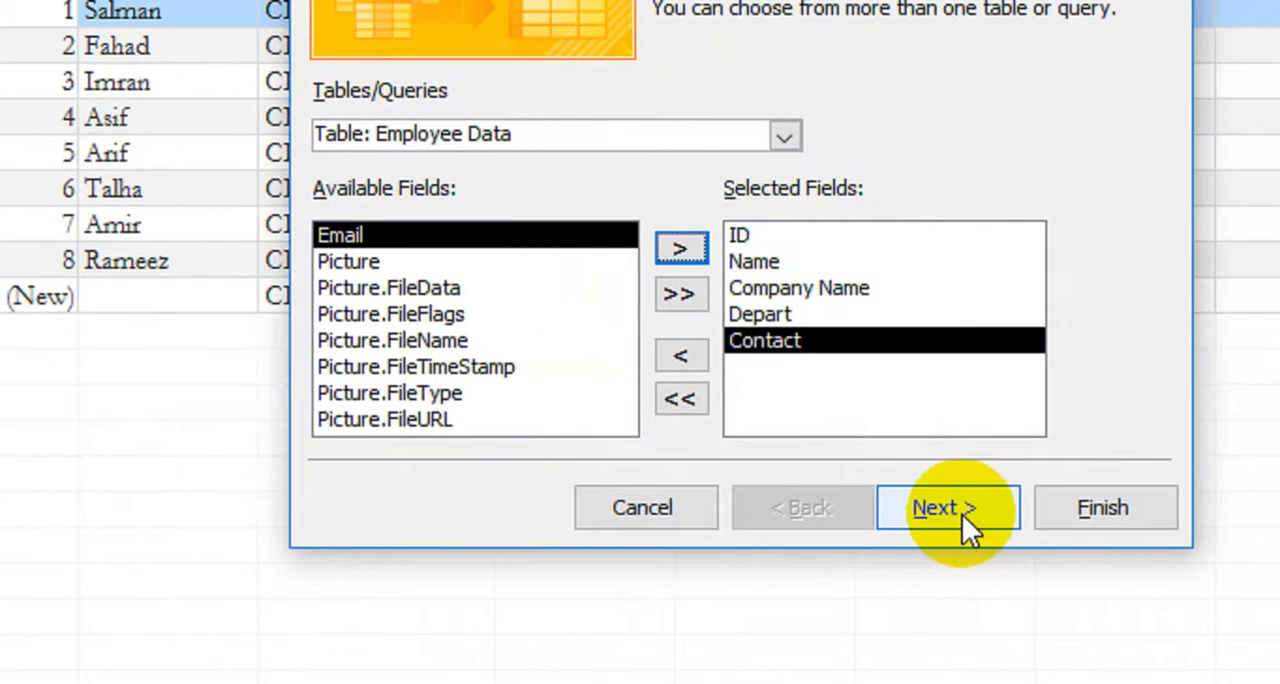
Create it as a detail query showing every field of every record, and open it to view information
{"action": "left_click", "coordinate": [962, 514]}
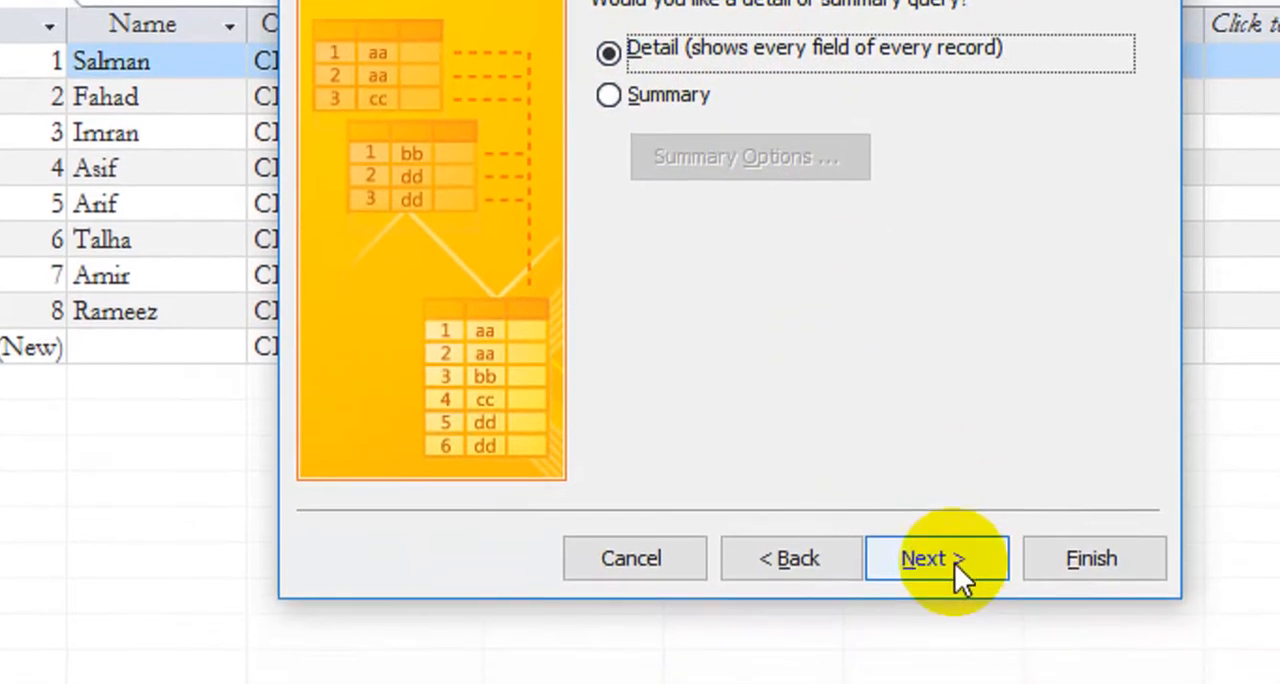
{"action": "left_click", "coordinate": [945, 588]}
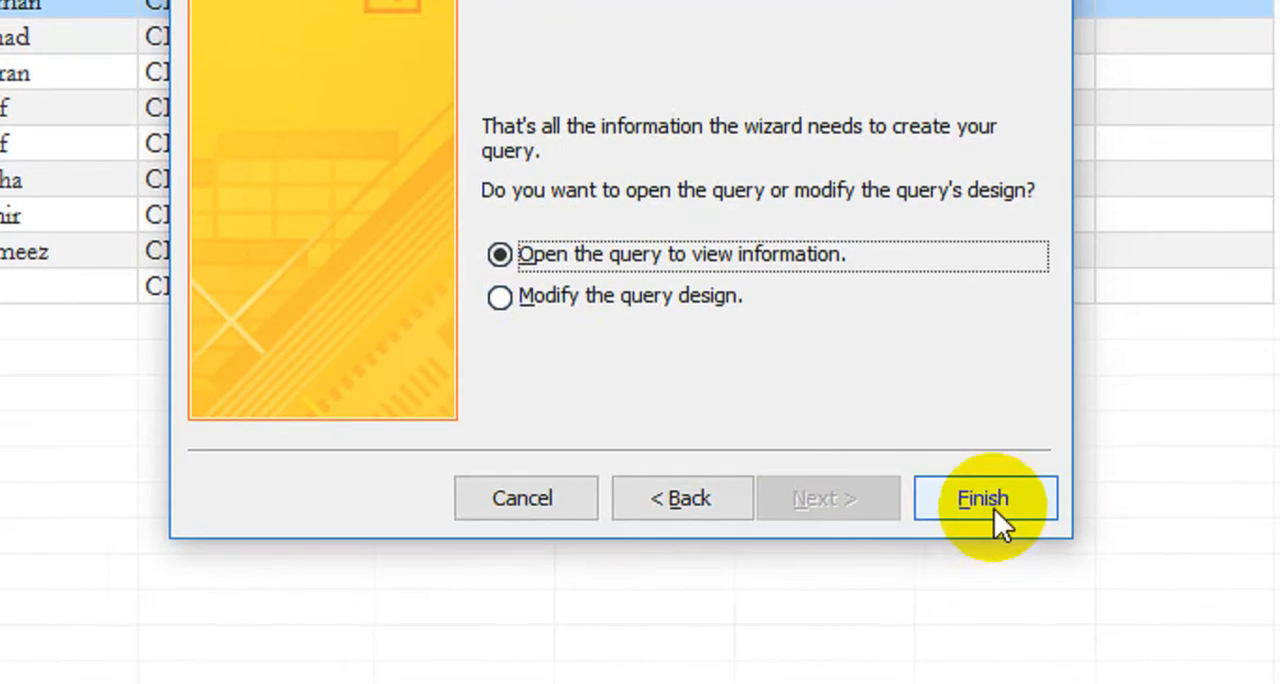
{"action": "left_click", "coordinate": [955, 498]}
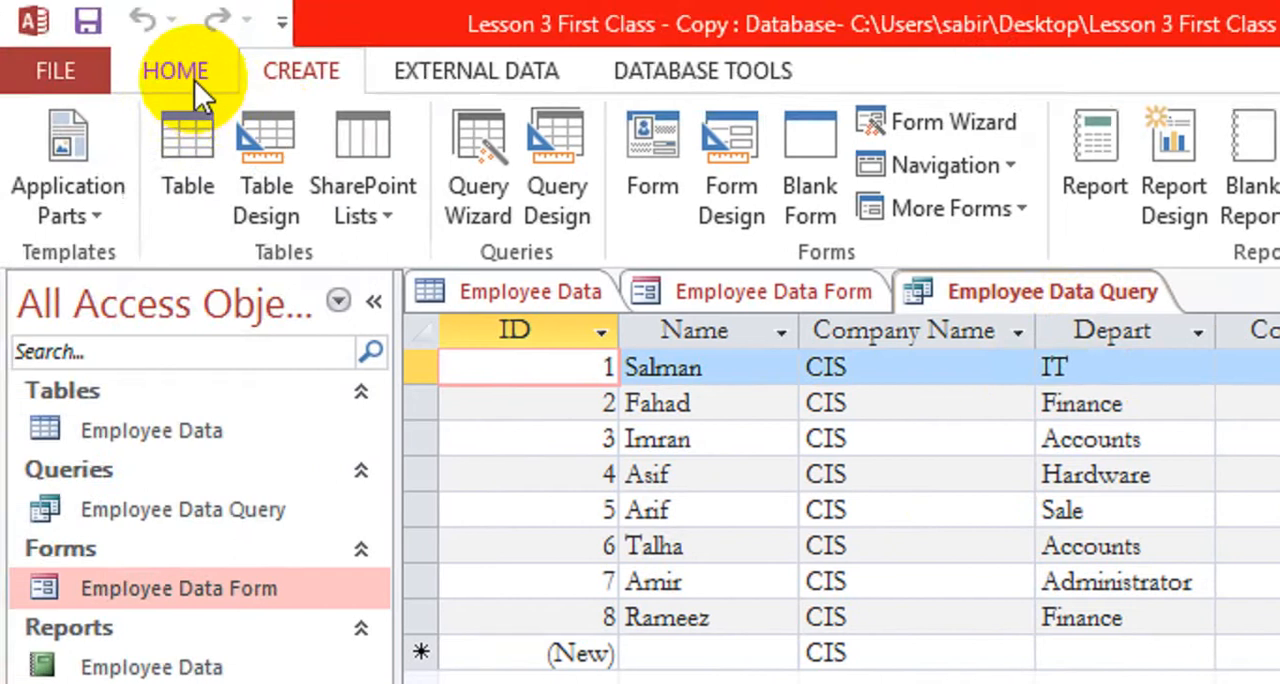
Switch Employee Data Query to Design View and hide its Company Name field from the results
{"action": "left_click", "coordinate": [192, 76]}
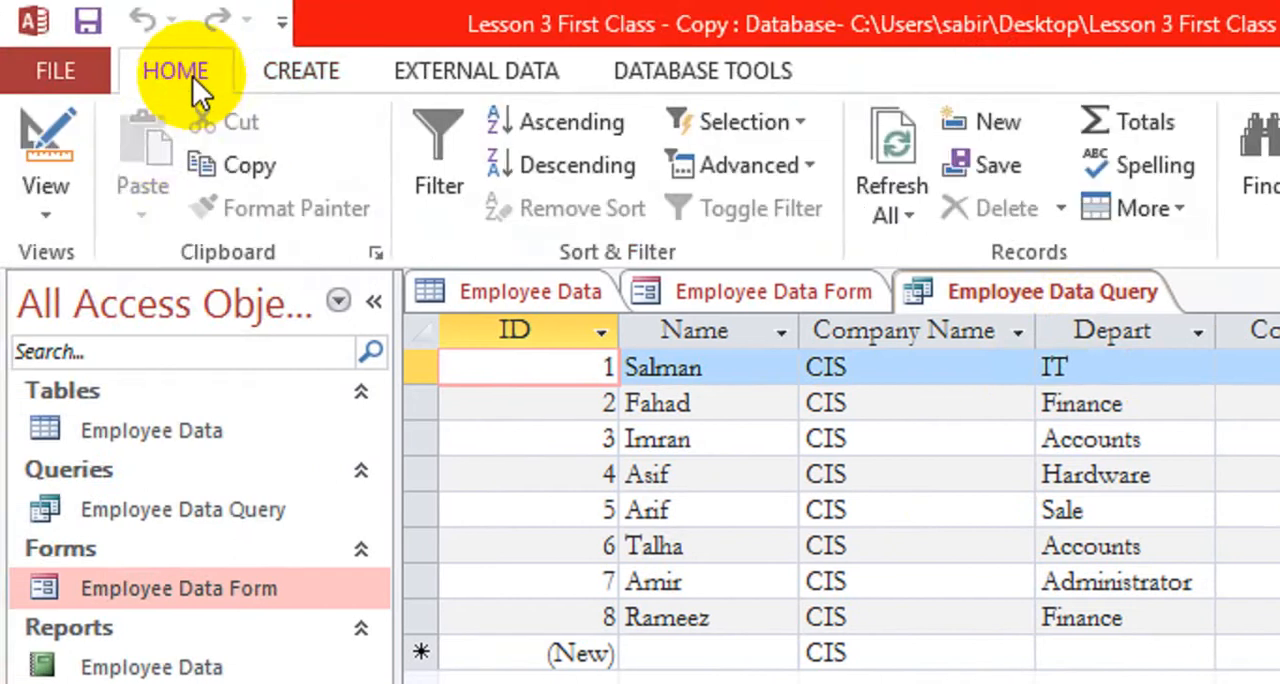
{"action": "left_click", "coordinate": [62, 205]}
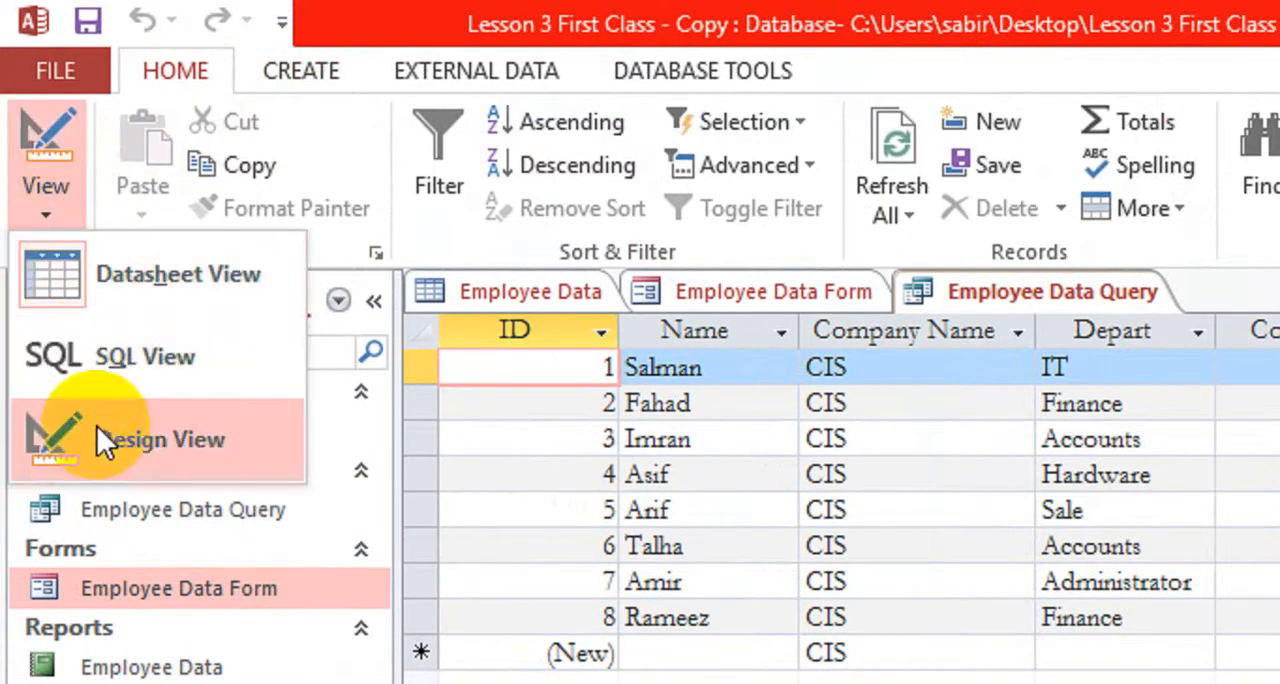
{"action": "left_click", "coordinate": [175, 453]}
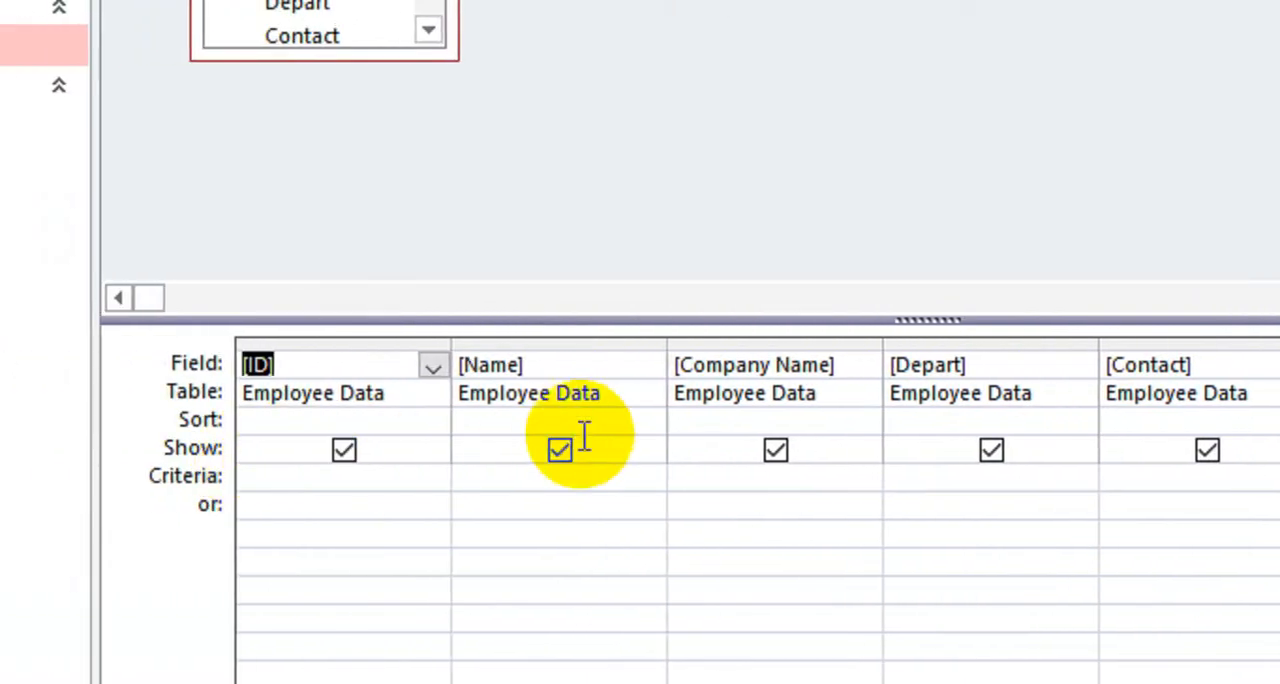
{"action": "left_click", "coordinate": [781, 451]}
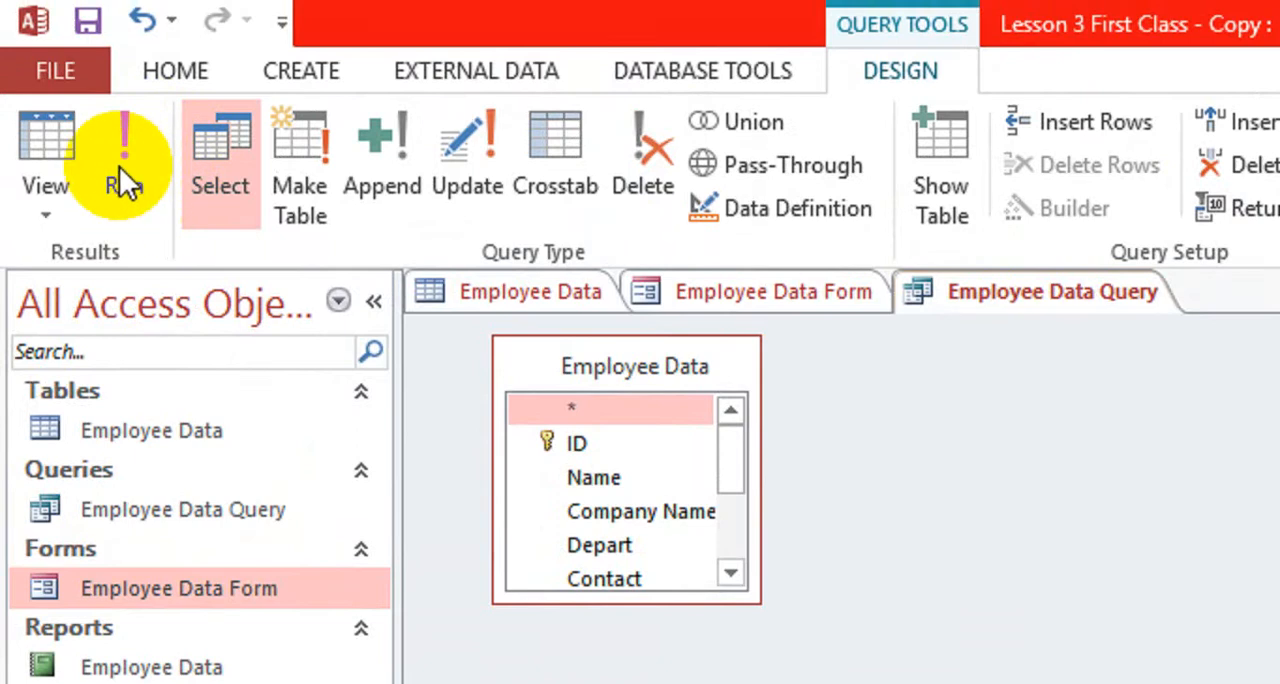
Run the query to view its records without the Company Name field
{"action": "left_click", "coordinate": [658, 73]}
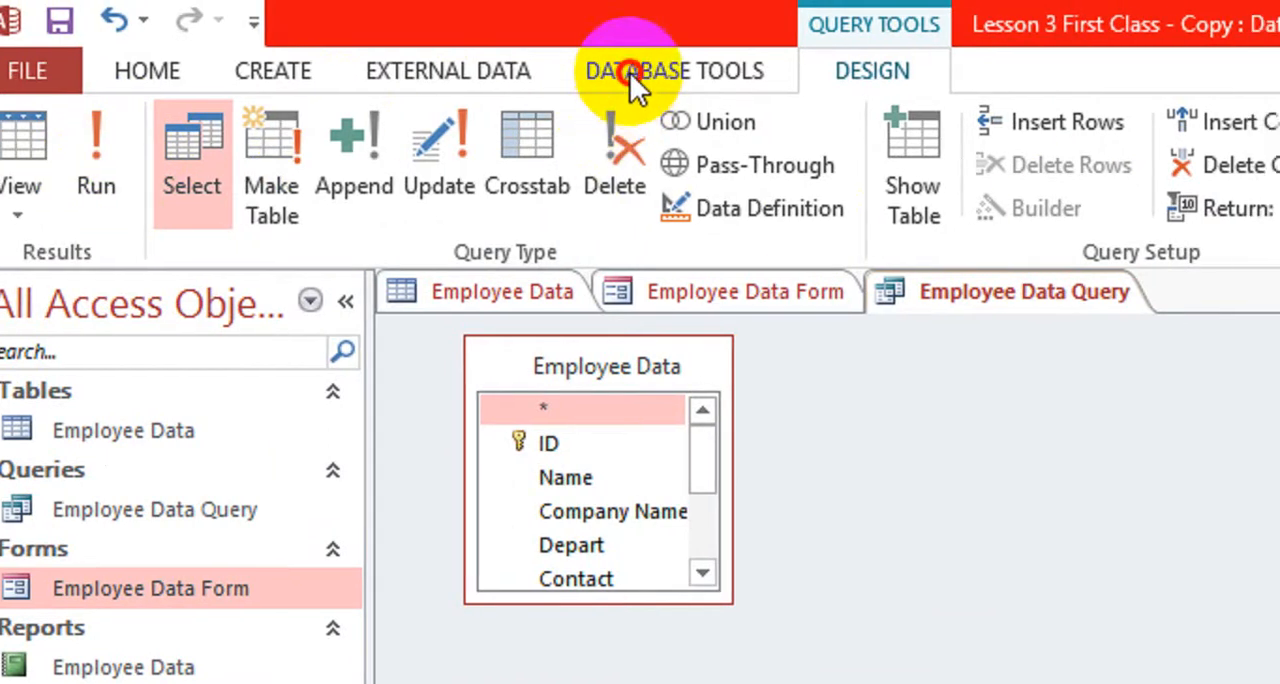
{"action": "left_click", "coordinate": [471, 72]}
{"action": "left_click", "coordinate": [297, 75]}
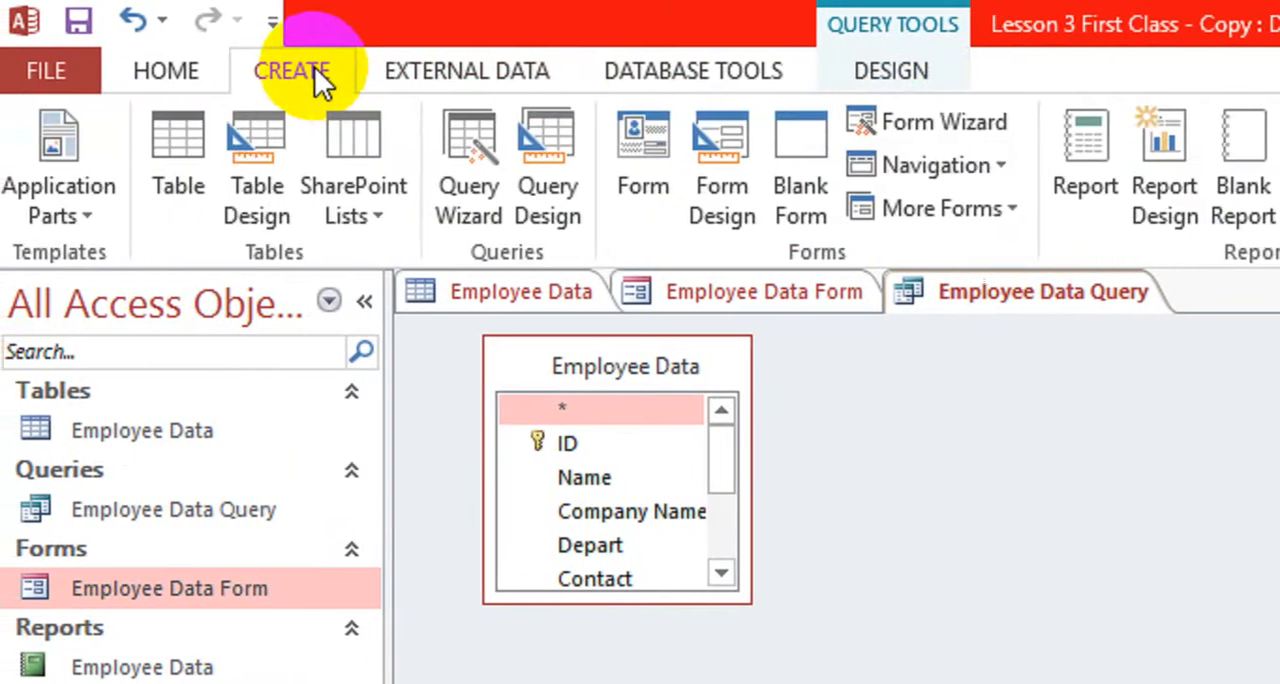
{"action": "left_click", "coordinate": [877, 72]}
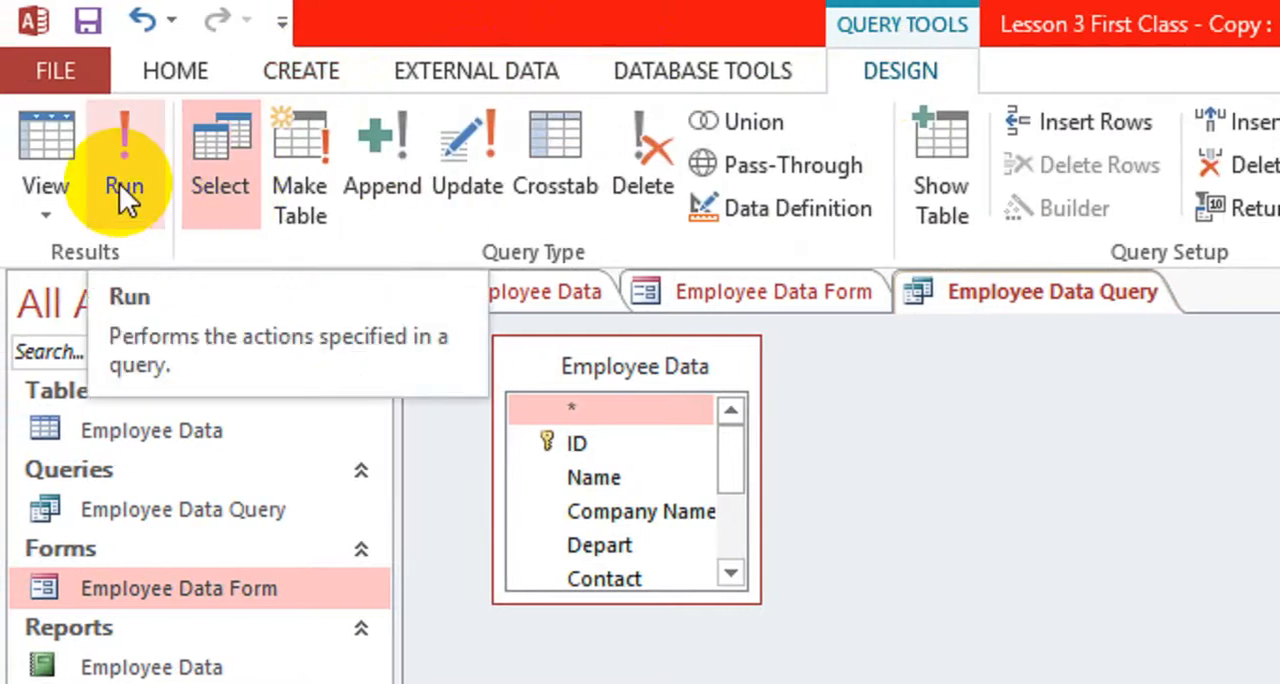
{"action": "left_click", "coordinate": [119, 183]}
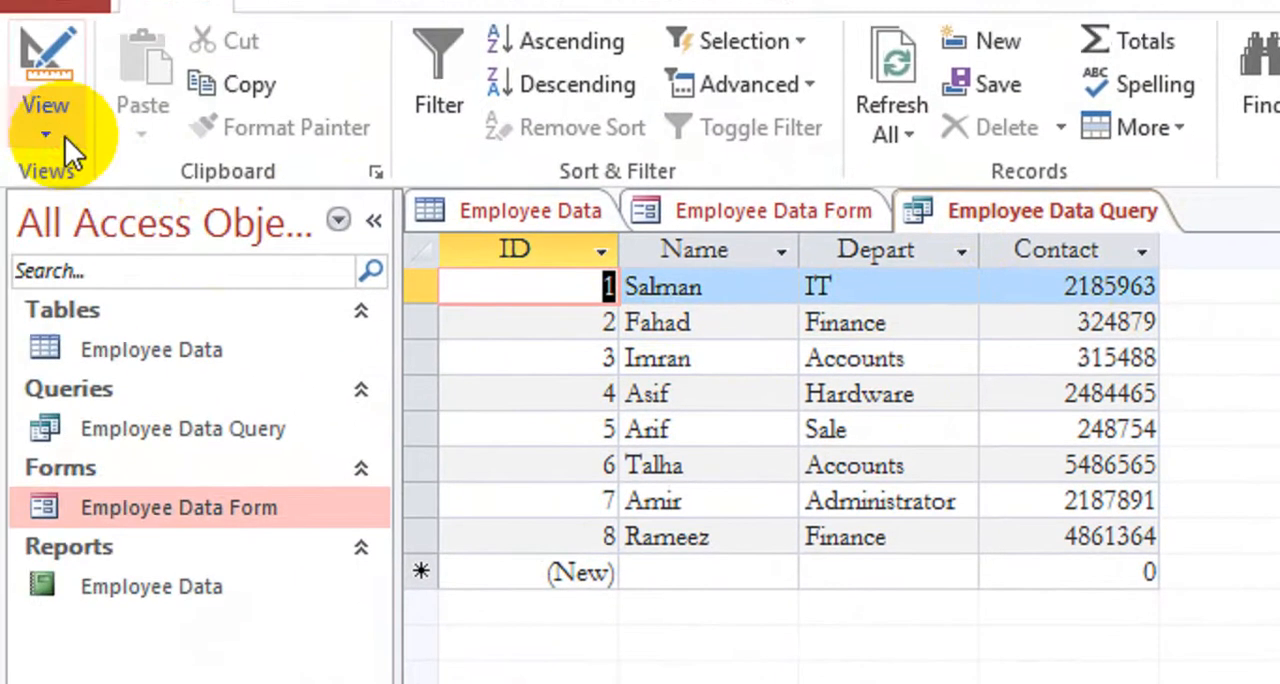
Return to the query's Design View, hide the Contact field as well, and run the query
{"action": "left_click", "coordinate": [43, 112]}
{"action": "left_click", "coordinate": [116, 389]}
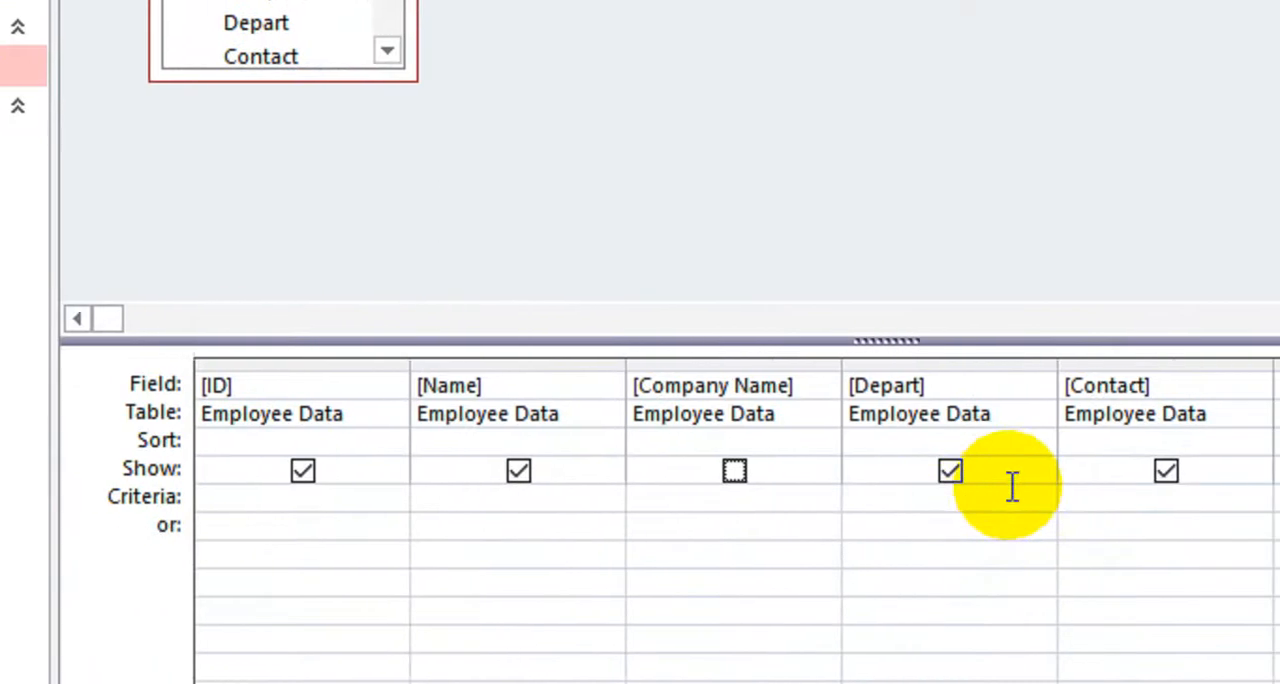
{"action": "left_click", "coordinate": [1237, 470]}
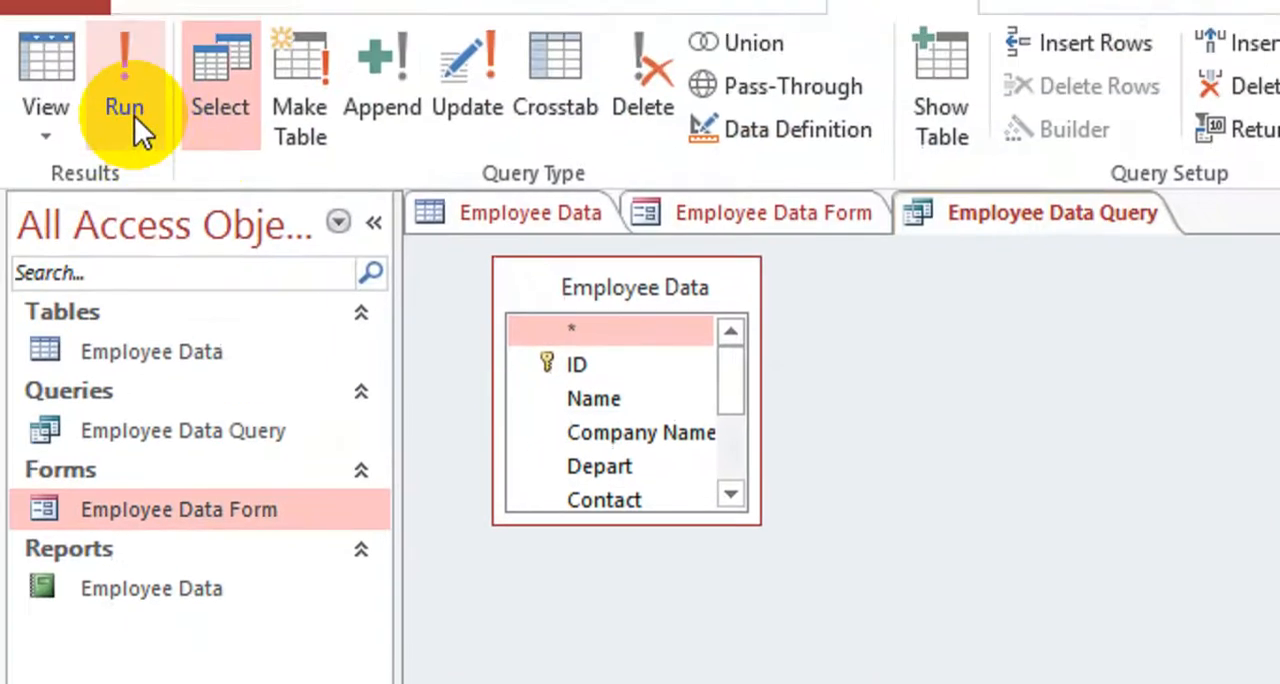
{"action": "left_click", "coordinate": [134, 155]}
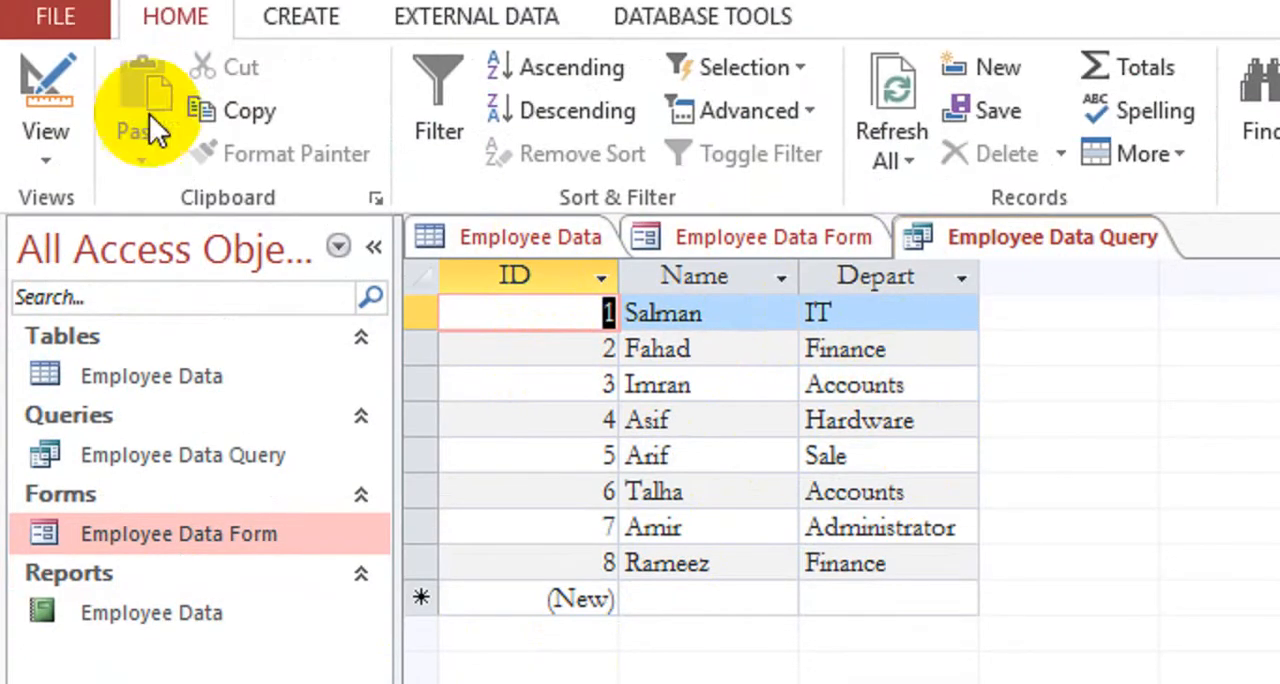
Set the Company Name and Contact fields to show again in the query design, and run the query
{"action": "left_click", "coordinate": [52, 120]}
{"action": "left_click", "coordinate": [95, 350]}
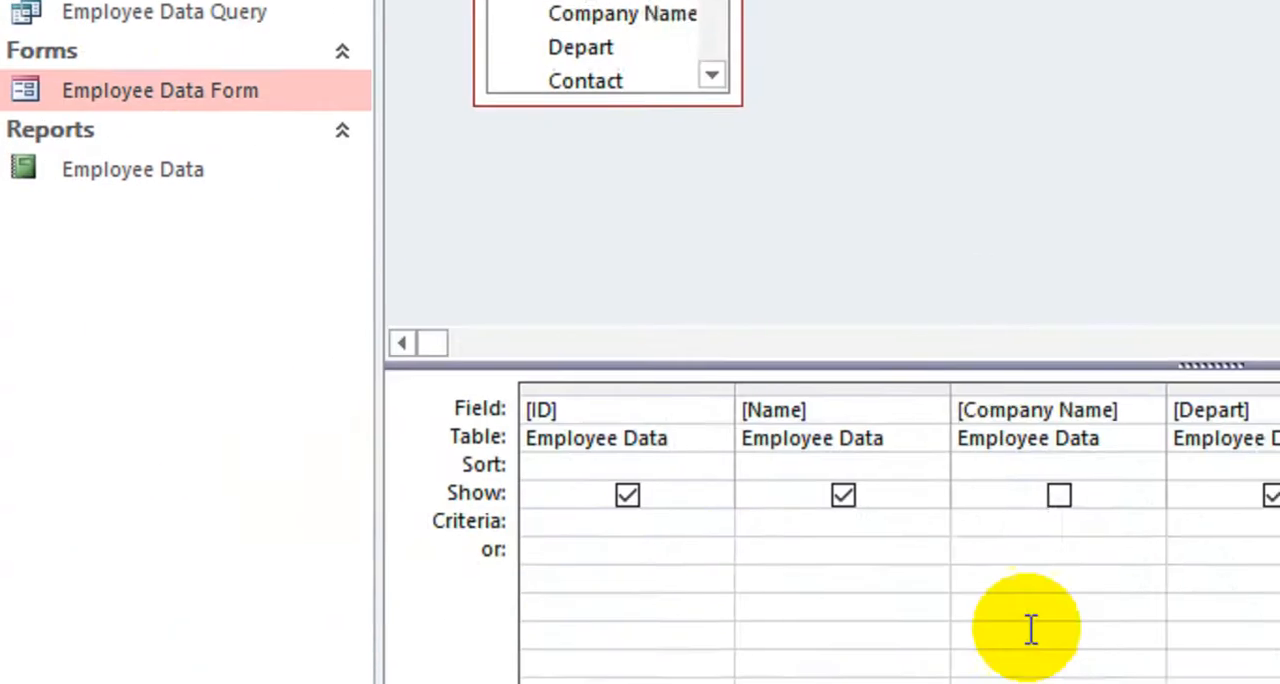
{"action": "left_click", "coordinate": [1097, 451]}
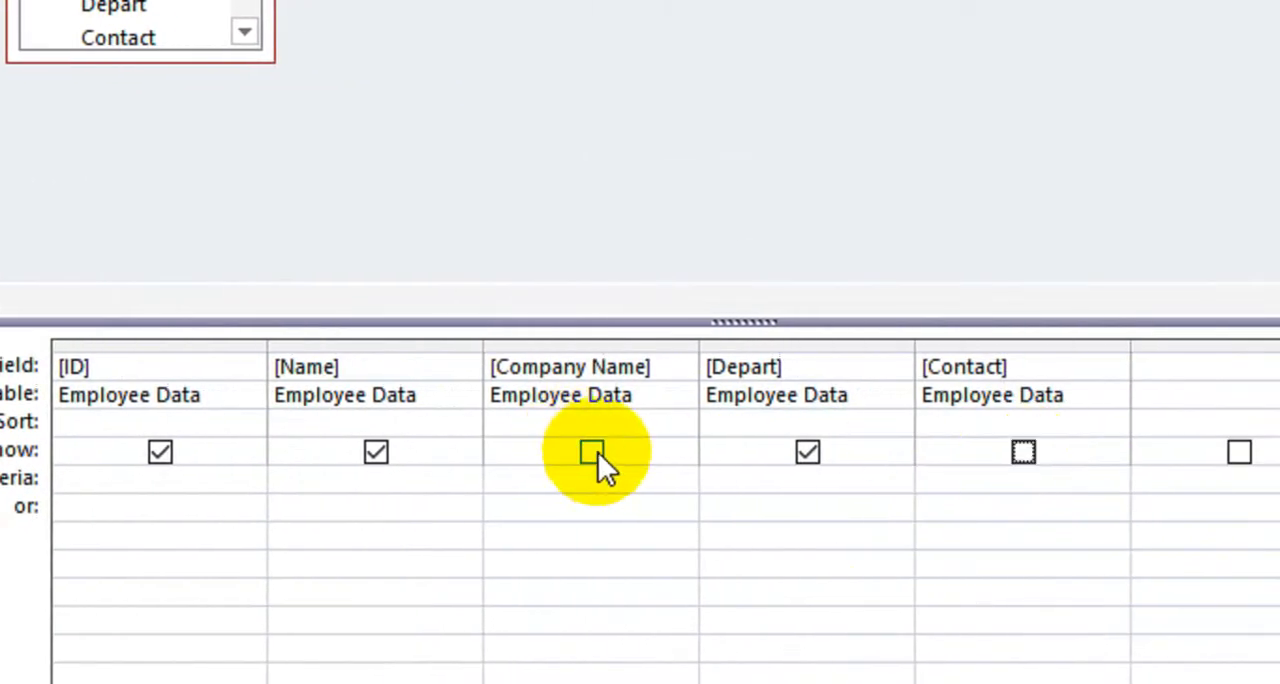
{"action": "left_click", "coordinate": [593, 452]}
{"action": "left_click", "coordinate": [1023, 452]}
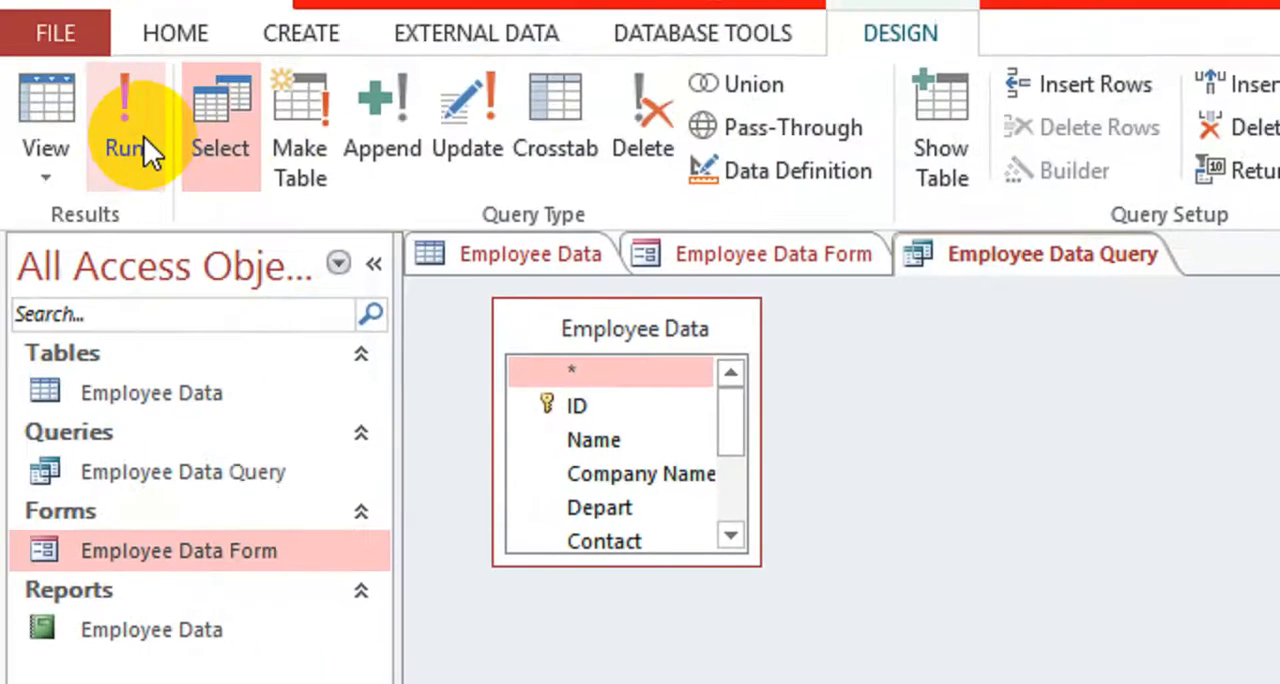
{"action": "left_click", "coordinate": [30, 55]}
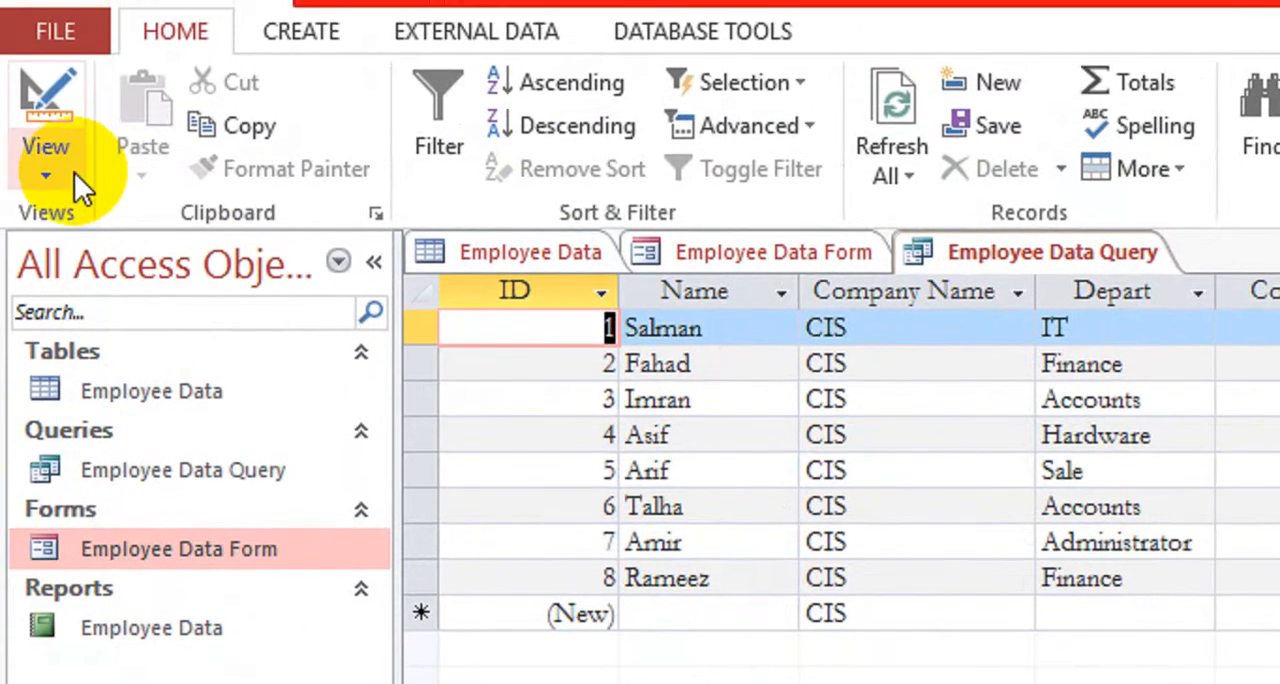
In the query's Design View, enter the parameter criterion [Enter Depart] for the Depart field and run the query
{"action": "left_click", "coordinate": [67, 155]}
{"action": "left_click", "coordinate": [151, 401]}
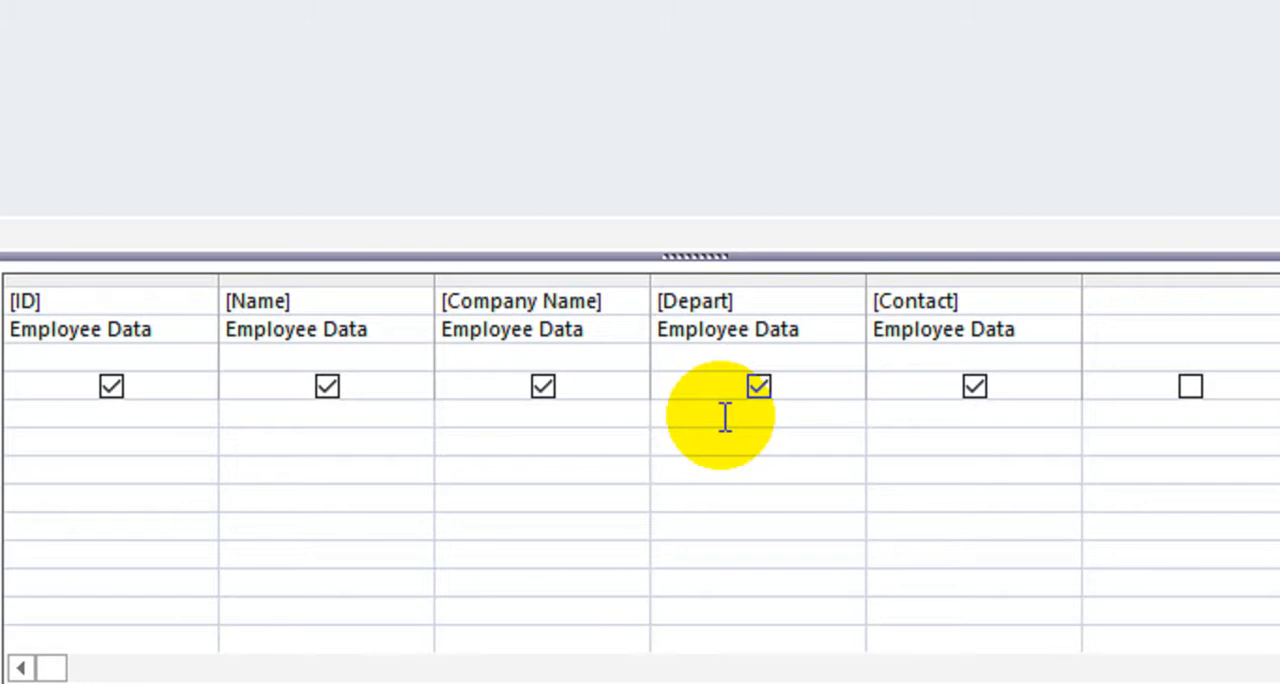
{"action": "left_click", "coordinate": [706, 418]}
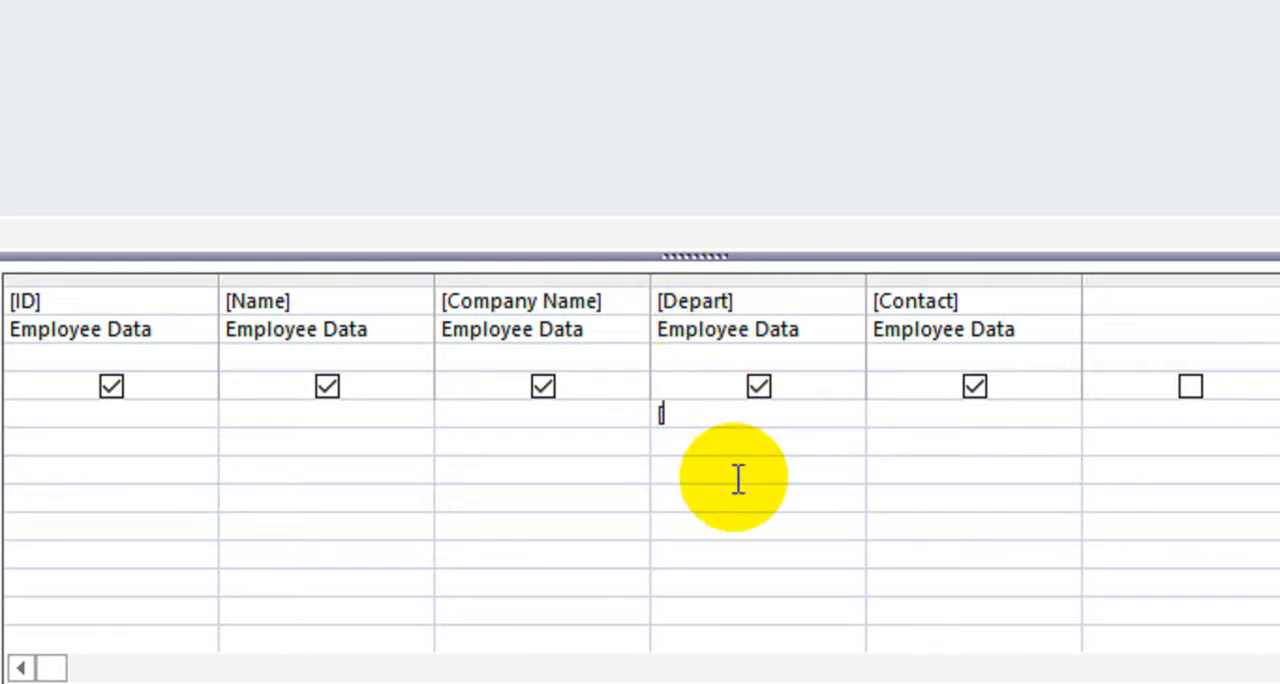
{"action": "type", "text": "Ent"}
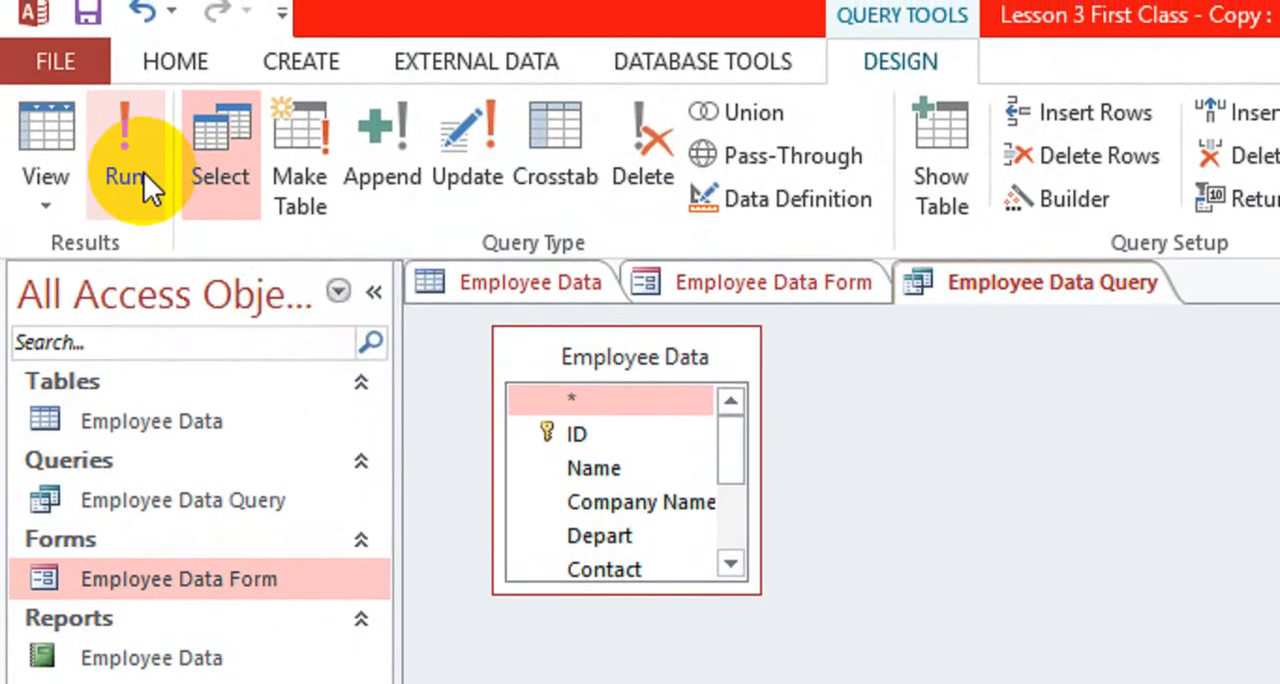
{"action": "left_click", "coordinate": [125, 160]}
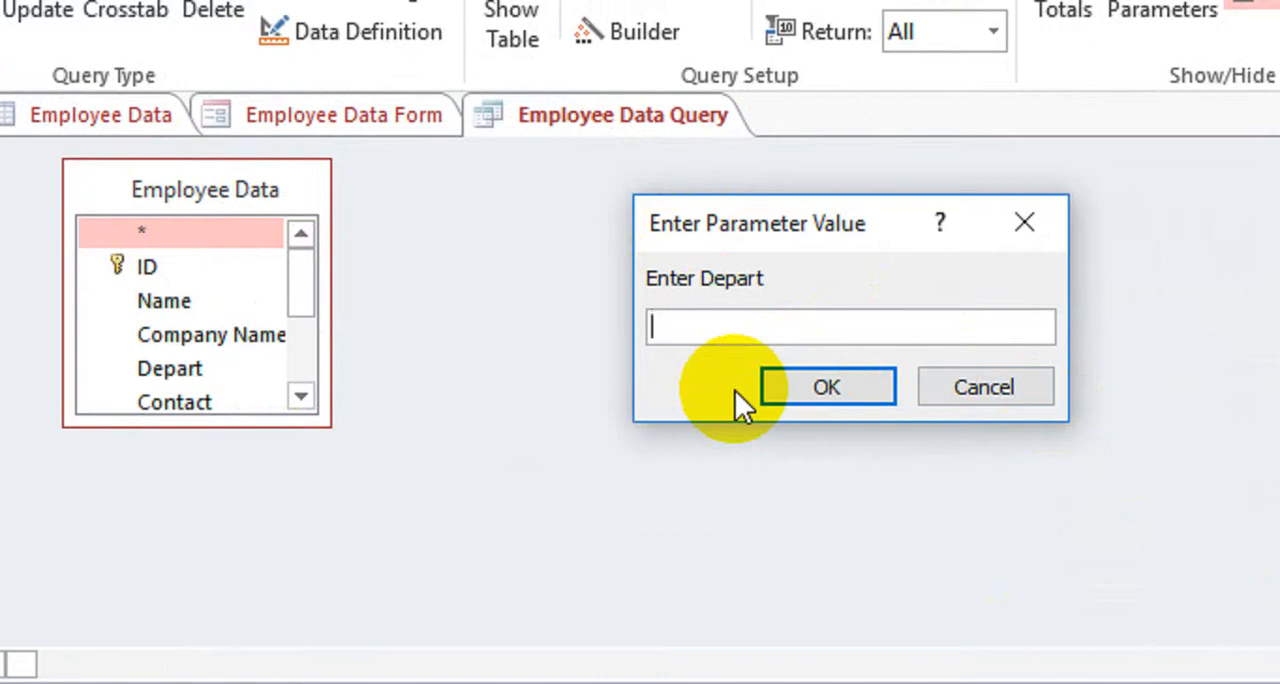
Show the query's records for the IT department, and rerun it from Design View for the Accounts department
{"action": "type", "text": "IT"}
{"action": "left_click", "coordinate": [827, 388]}
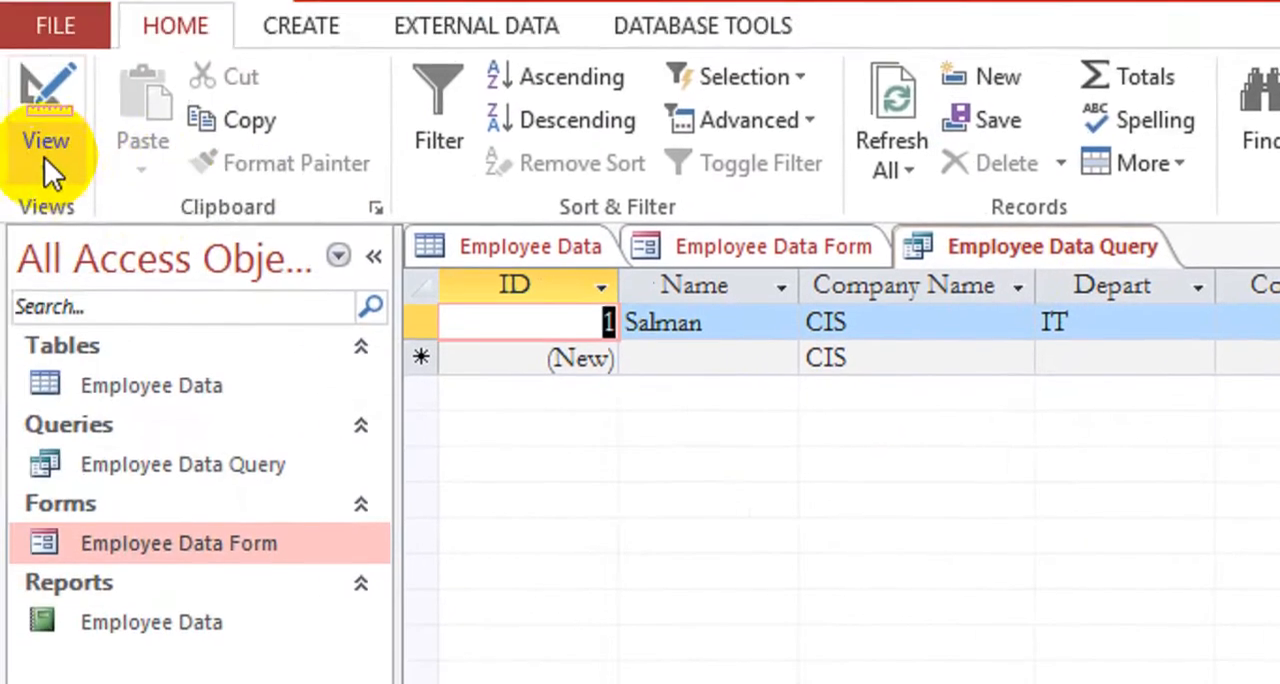
{"action": "left_click", "coordinate": [44, 157]}
{"action": "left_click", "coordinate": [106, 405]}
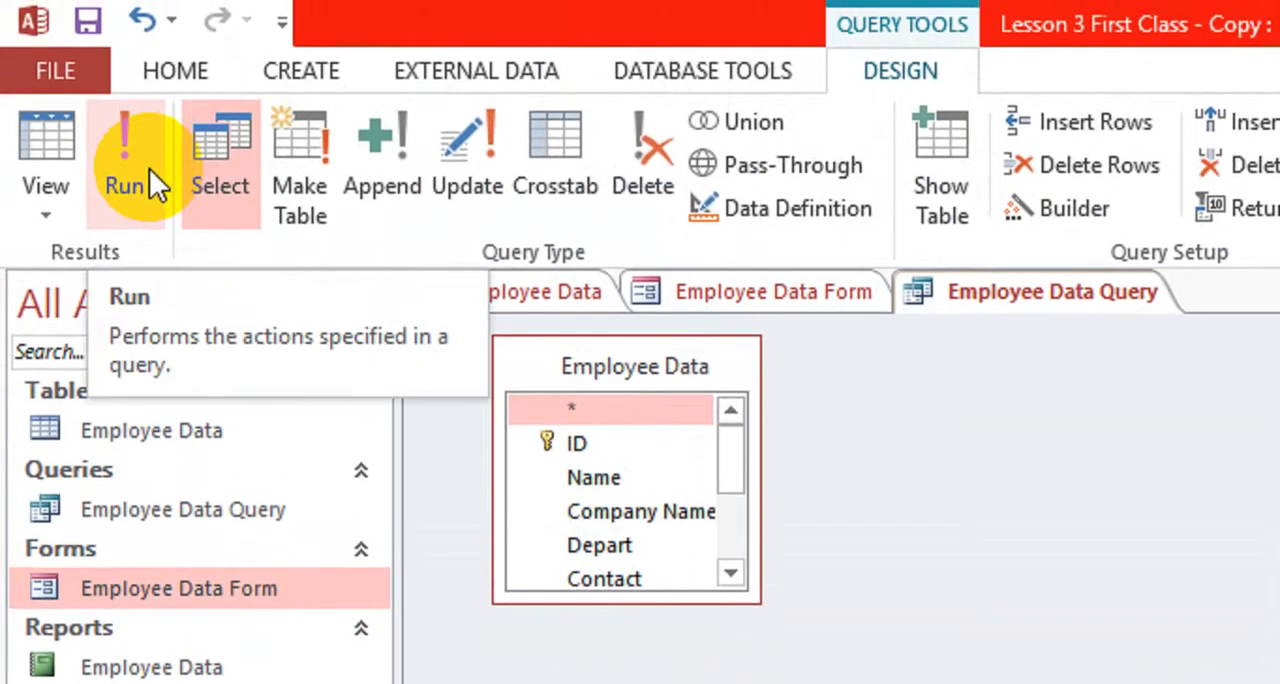
{"action": "left_click", "coordinate": [149, 168]}
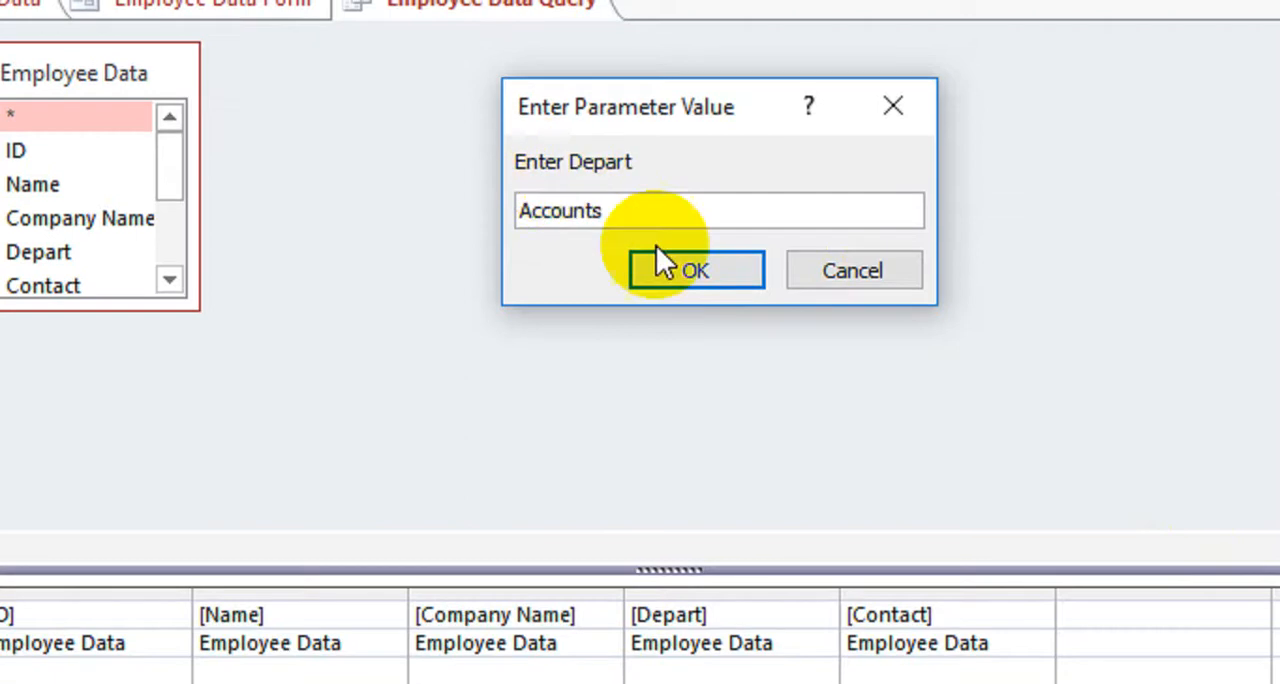
{"action": "left_click", "coordinate": [677, 272]}
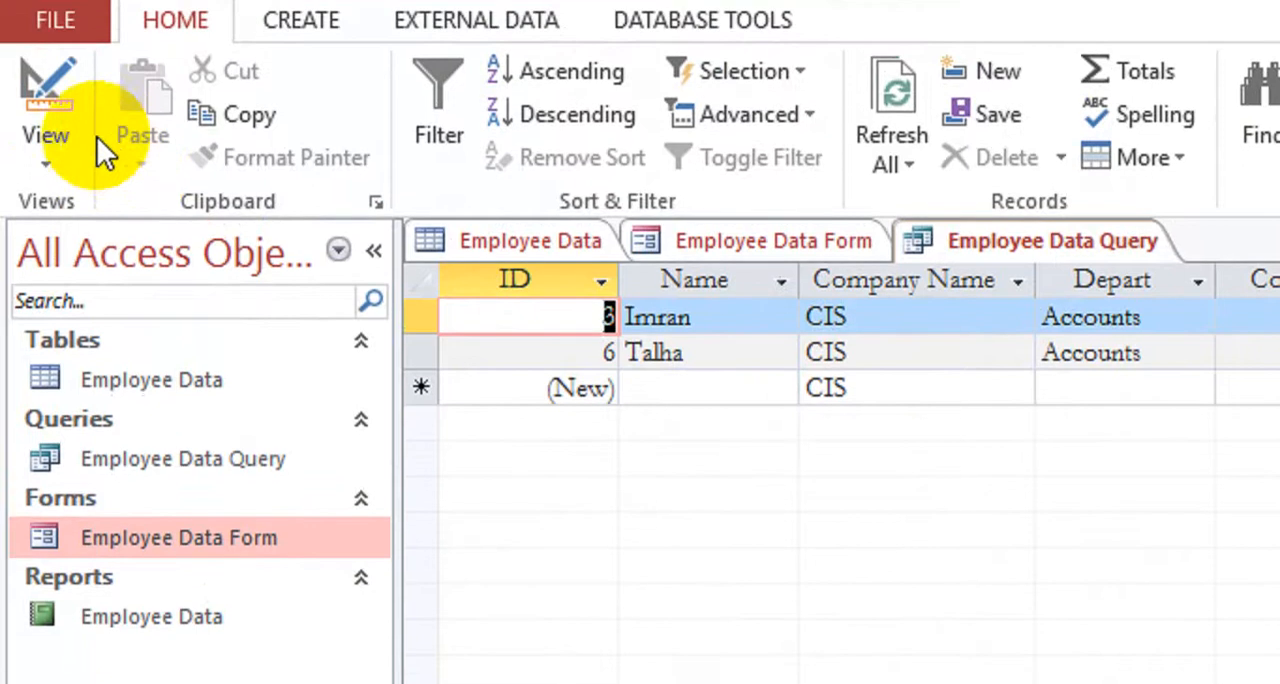
In the query's Design View, enter the criterion a* for the Name field
{"action": "left_click", "coordinate": [61, 172]}
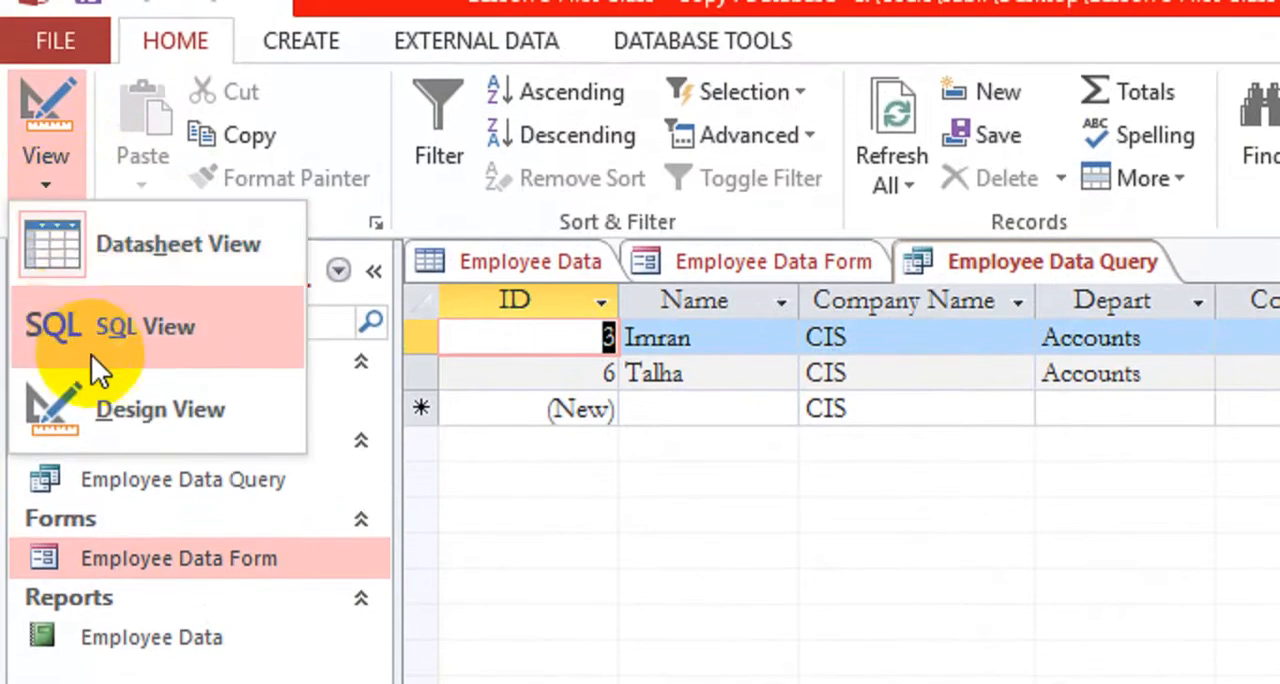
{"action": "left_click", "coordinate": [40, 400]}
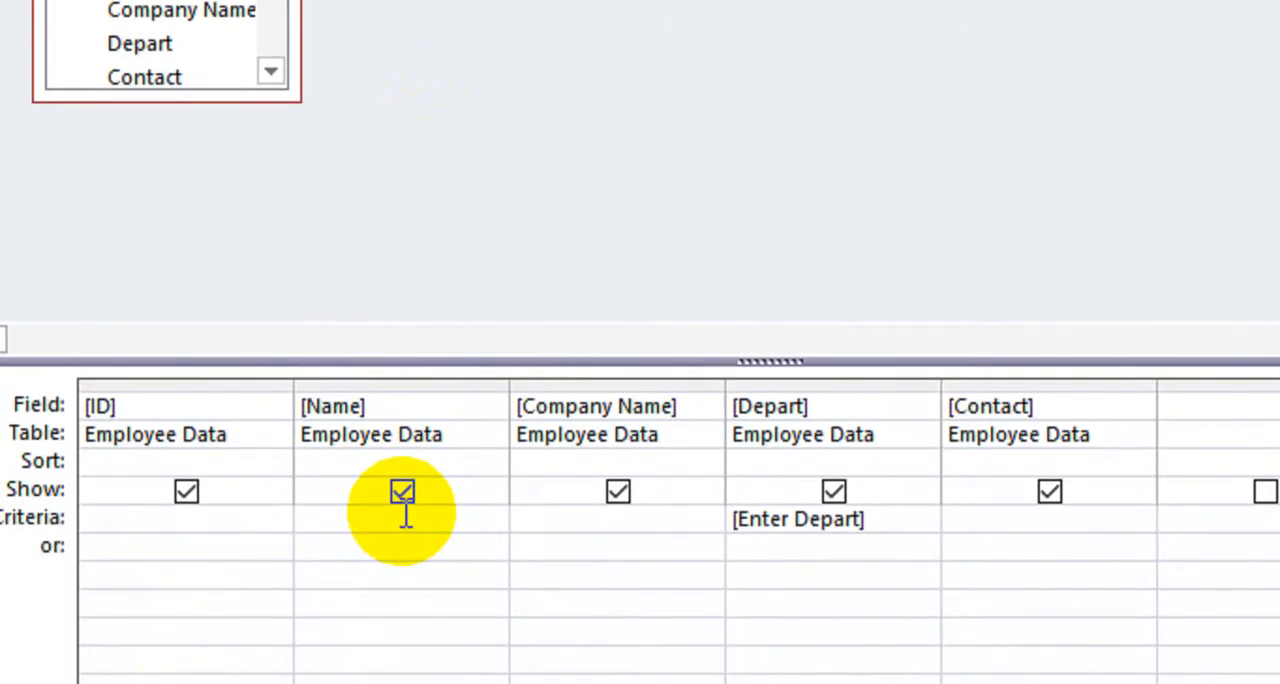
{"action": "left_click", "coordinate": [405, 514]}
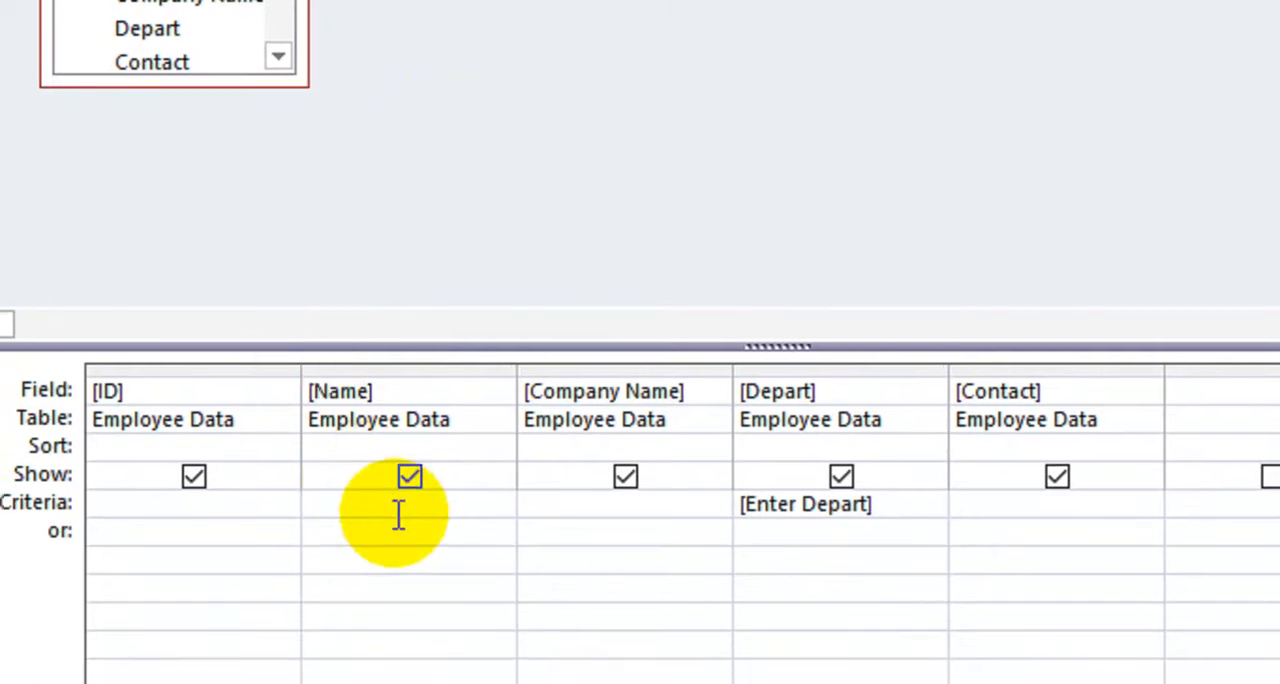
{"action": "type", "text": "A"}
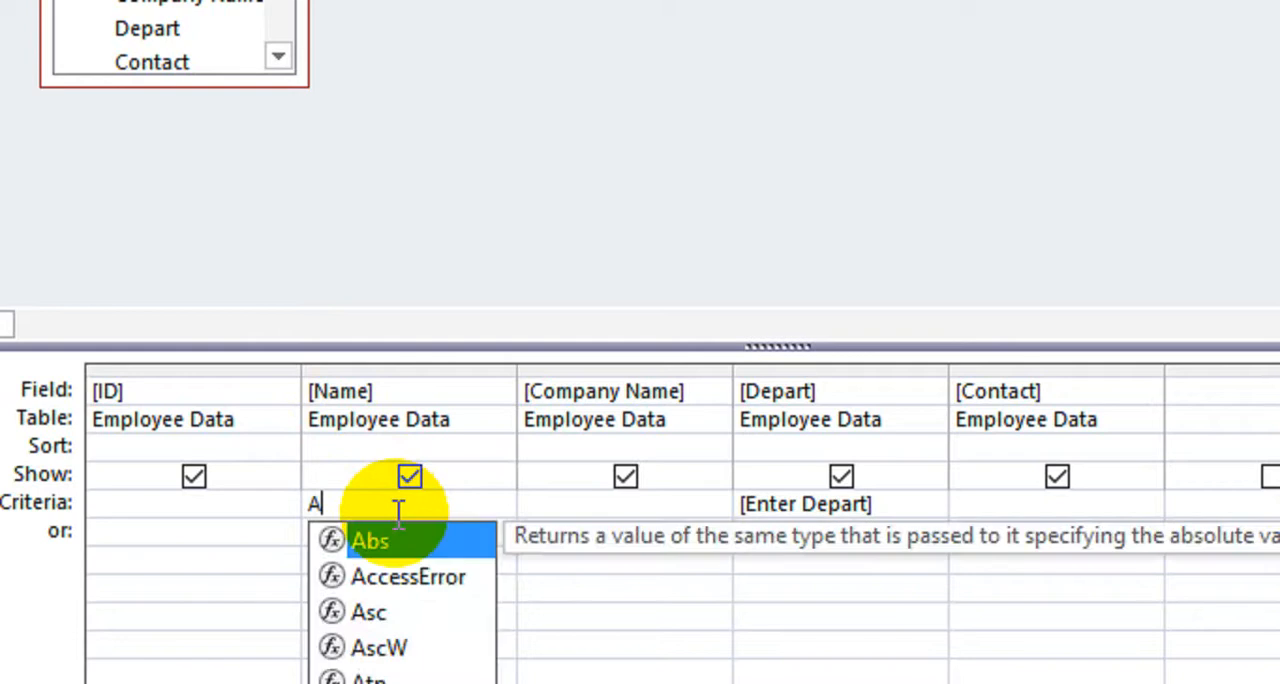
{"action": "key", "text": "BackSpace"}
{"action": "type", "text": "a*"}
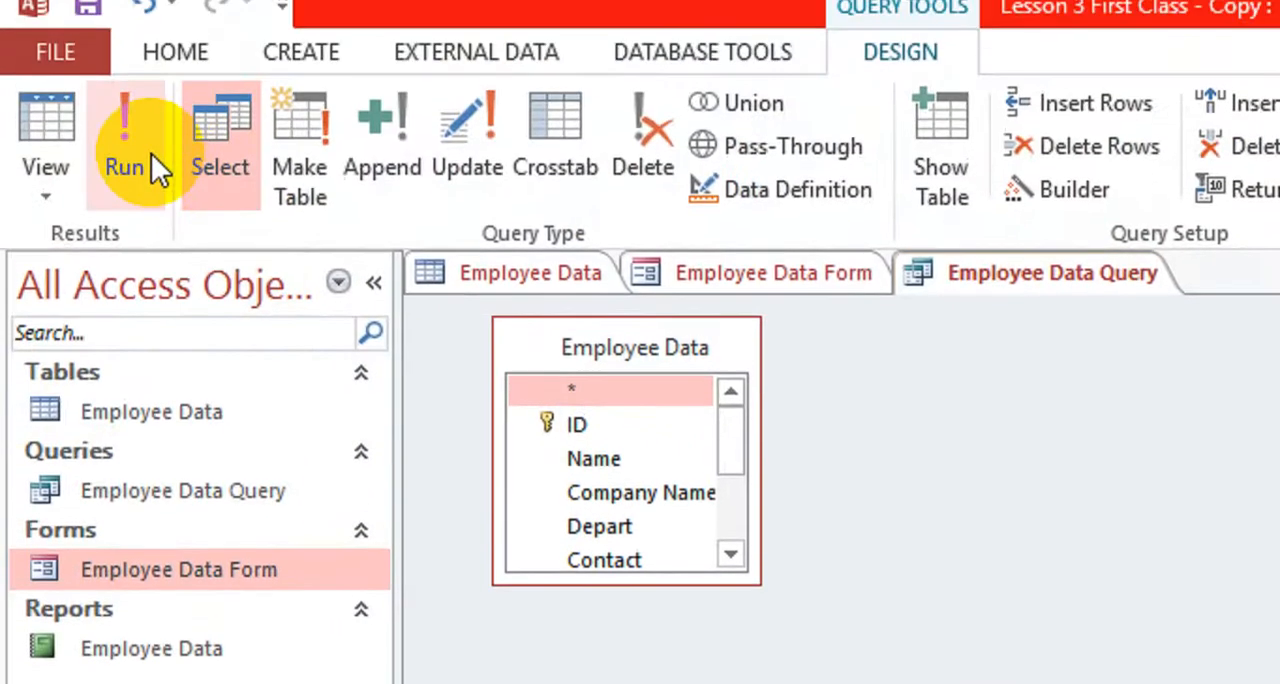
Run the query for the Accounts department and compare its result with the records in the Employee Data table
{"action": "left_click", "coordinate": [150, 160]}
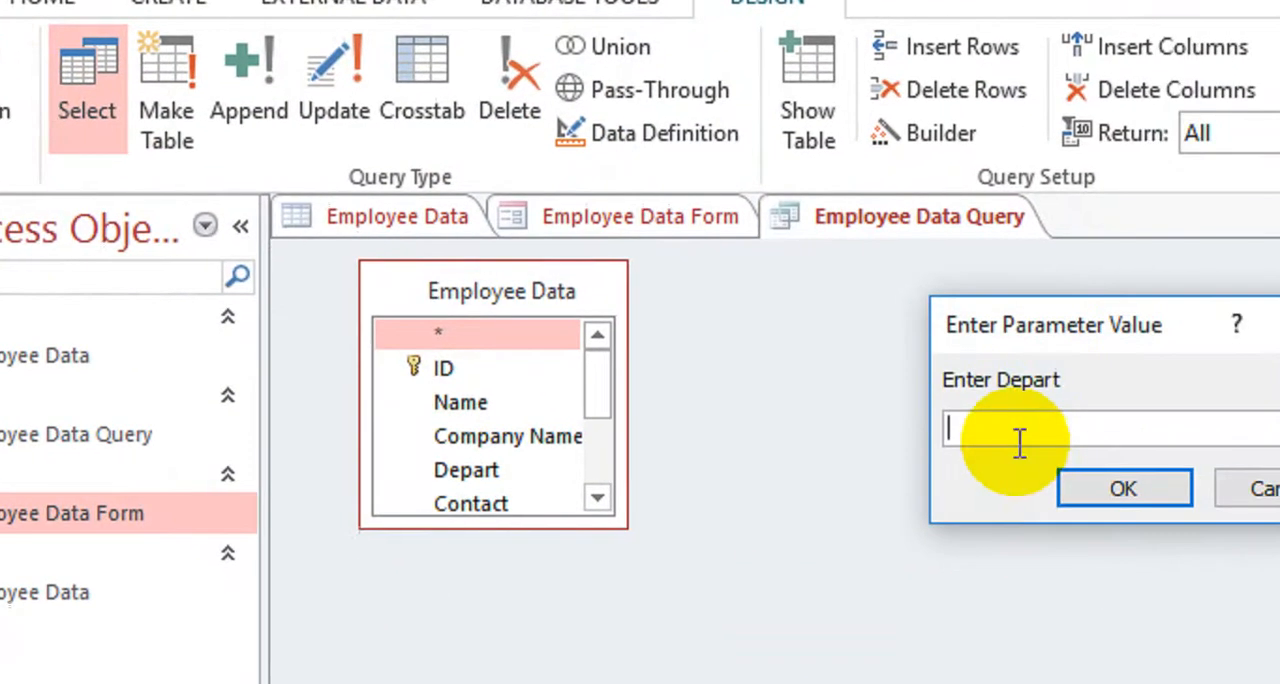
{"action": "type", "text": "Accounts"}
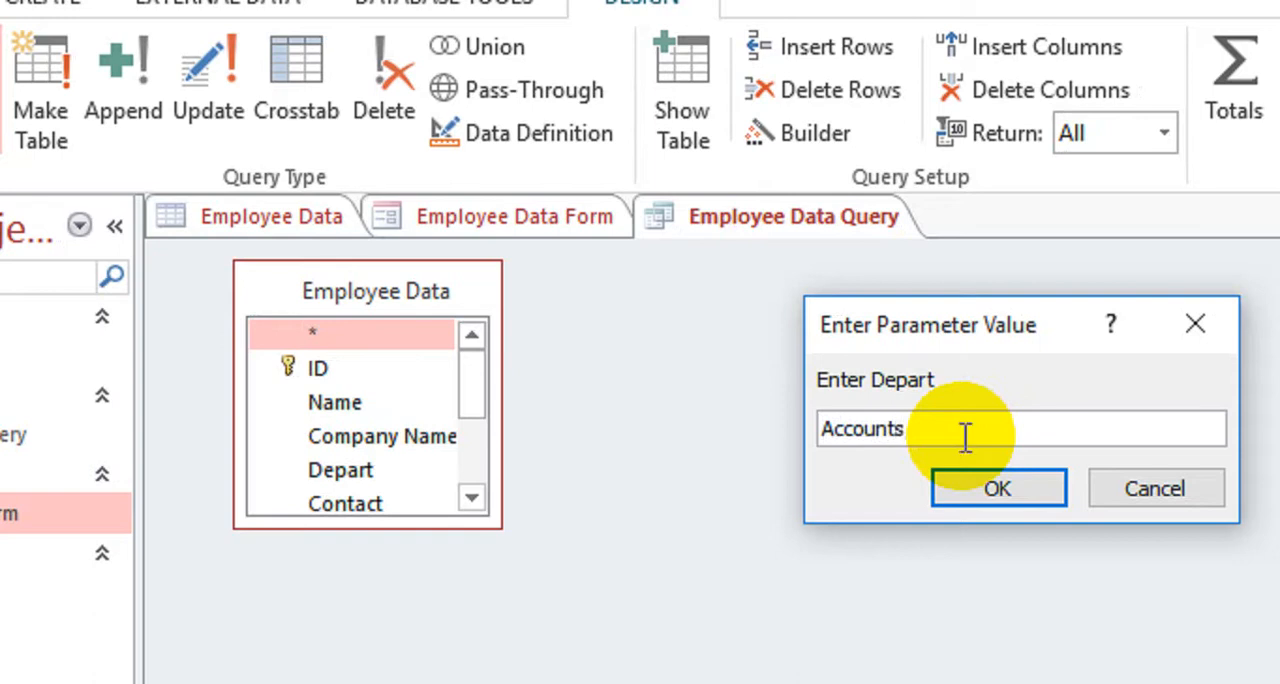
{"action": "left_click", "coordinate": [997, 489]}
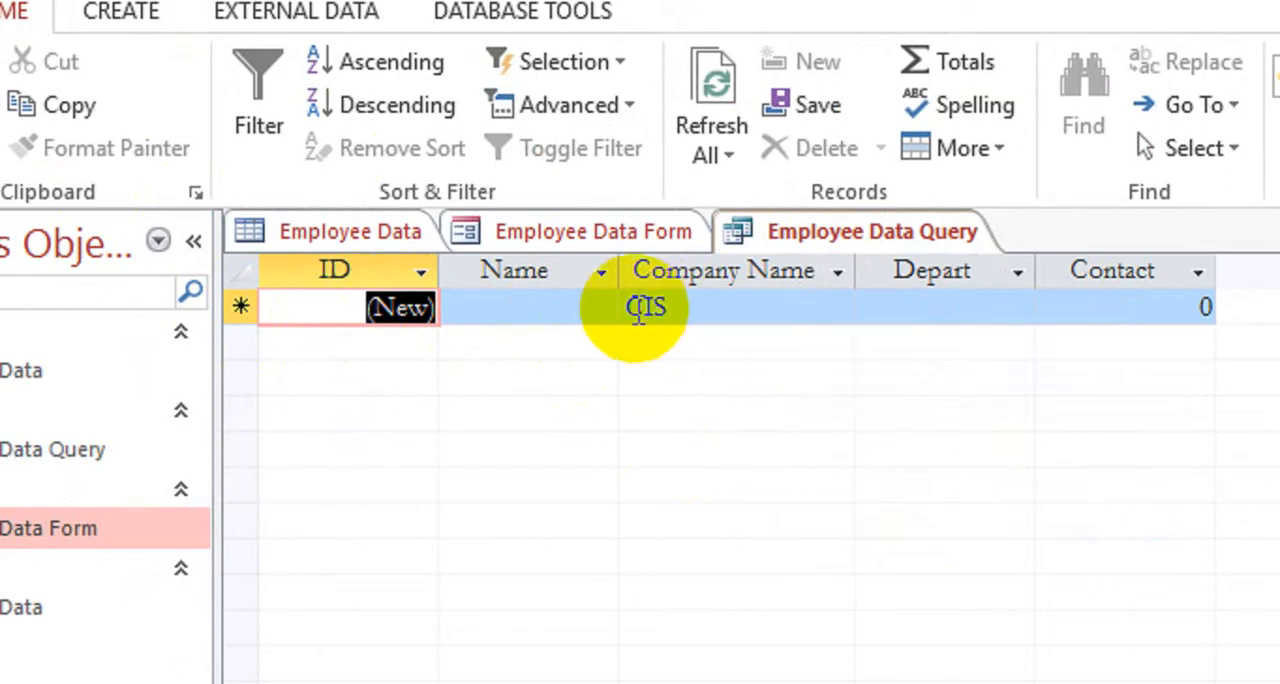
{"action": "left_click", "coordinate": [555, 232]}
{"action": "left_click", "coordinate": [418, 238]}
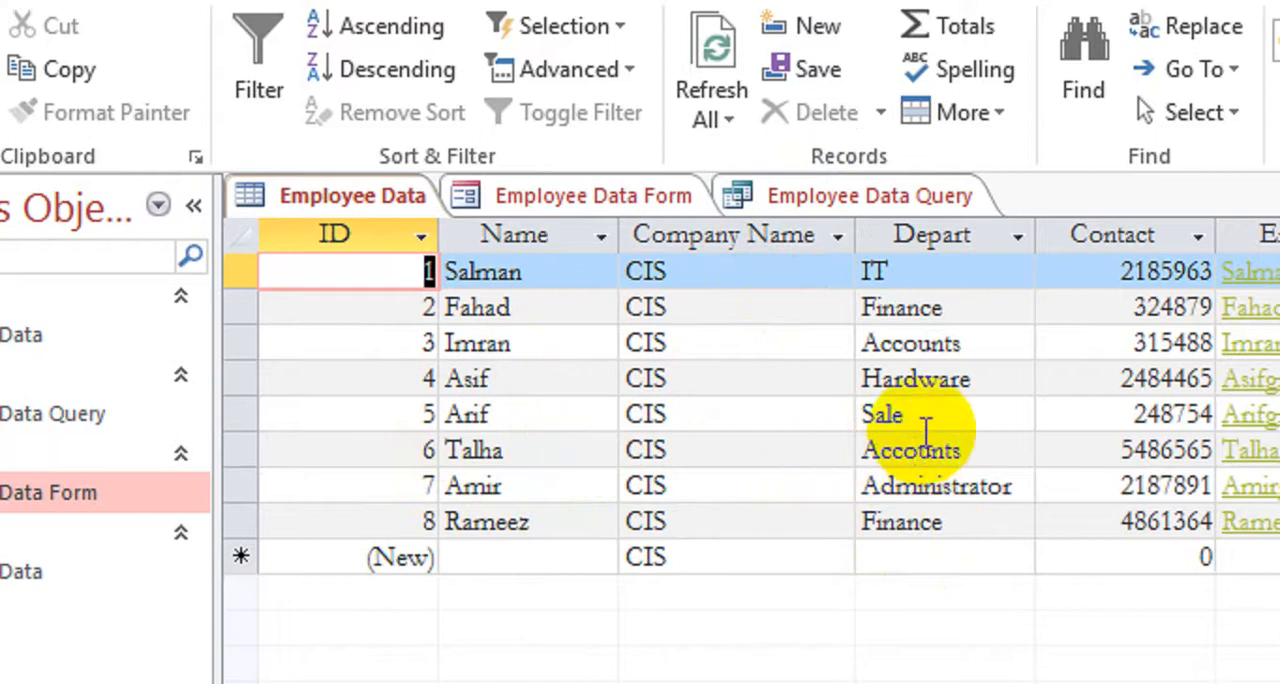
{"action": "left_click", "coordinate": [940, 200]}
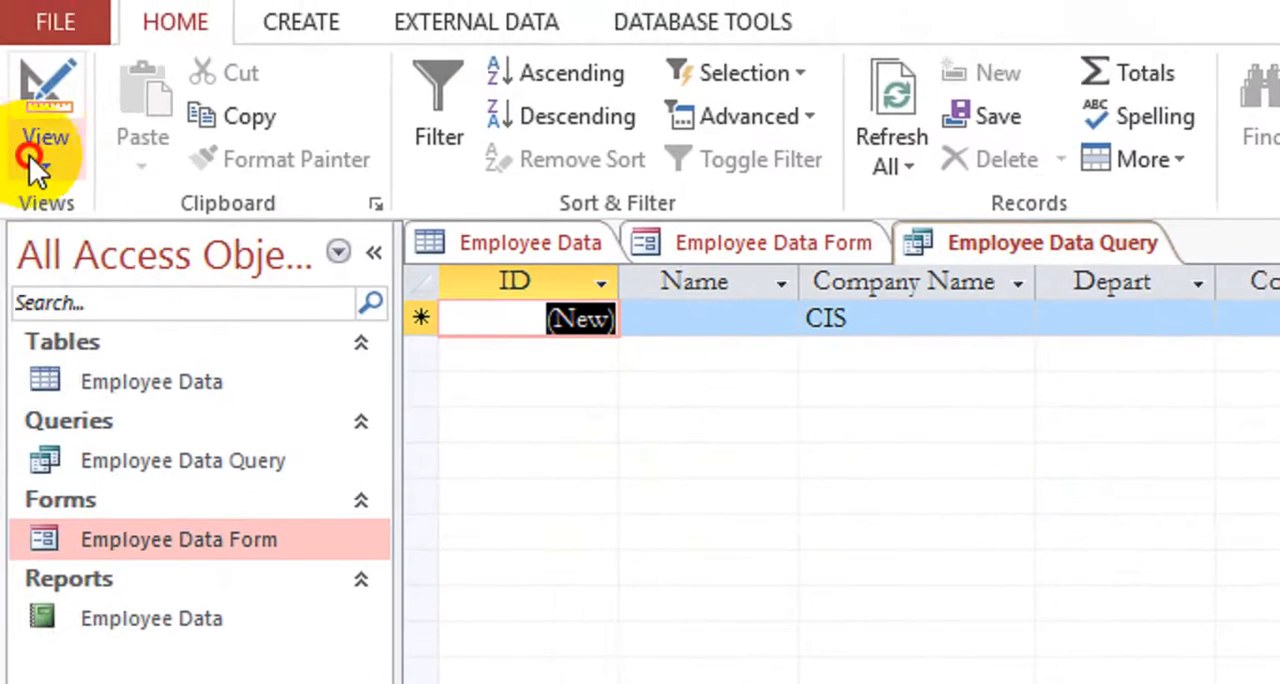
Return to the query's Design View and remove the Like "a*" criterion from the Name field
{"action": "left_click", "coordinate": [35, 150]}
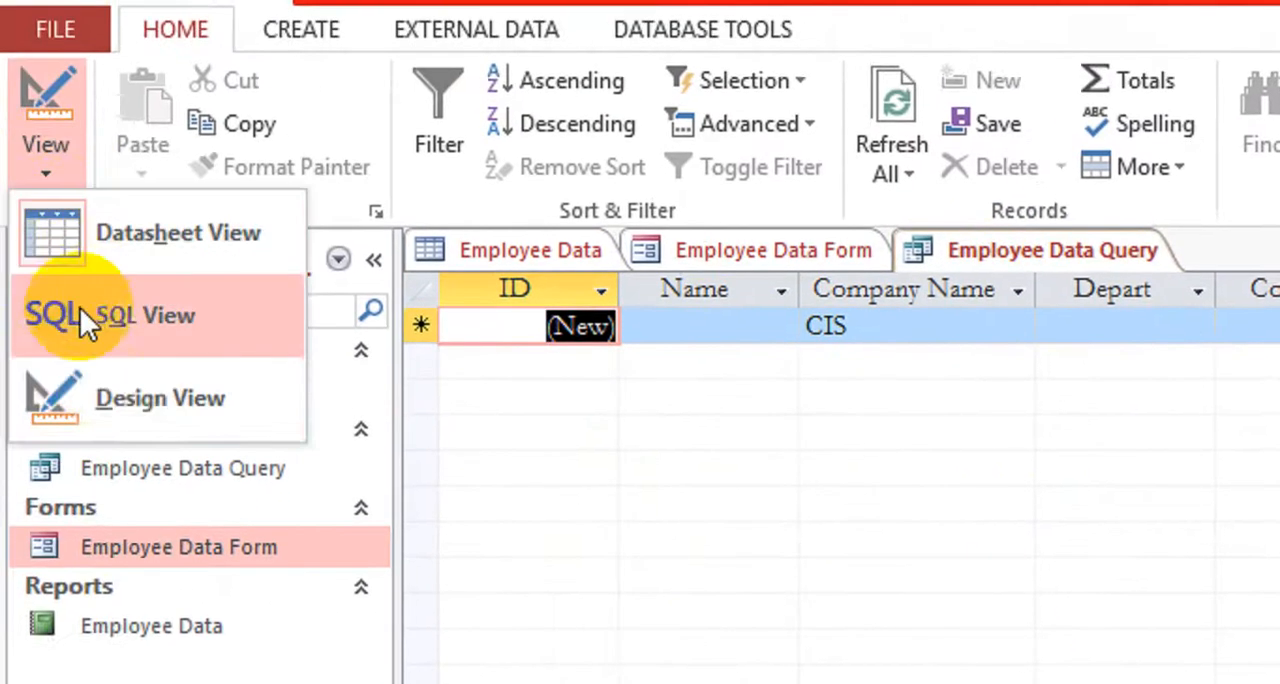
{"action": "left_click", "coordinate": [113, 391]}
{"action": "left_click", "coordinate": [870, 512]}
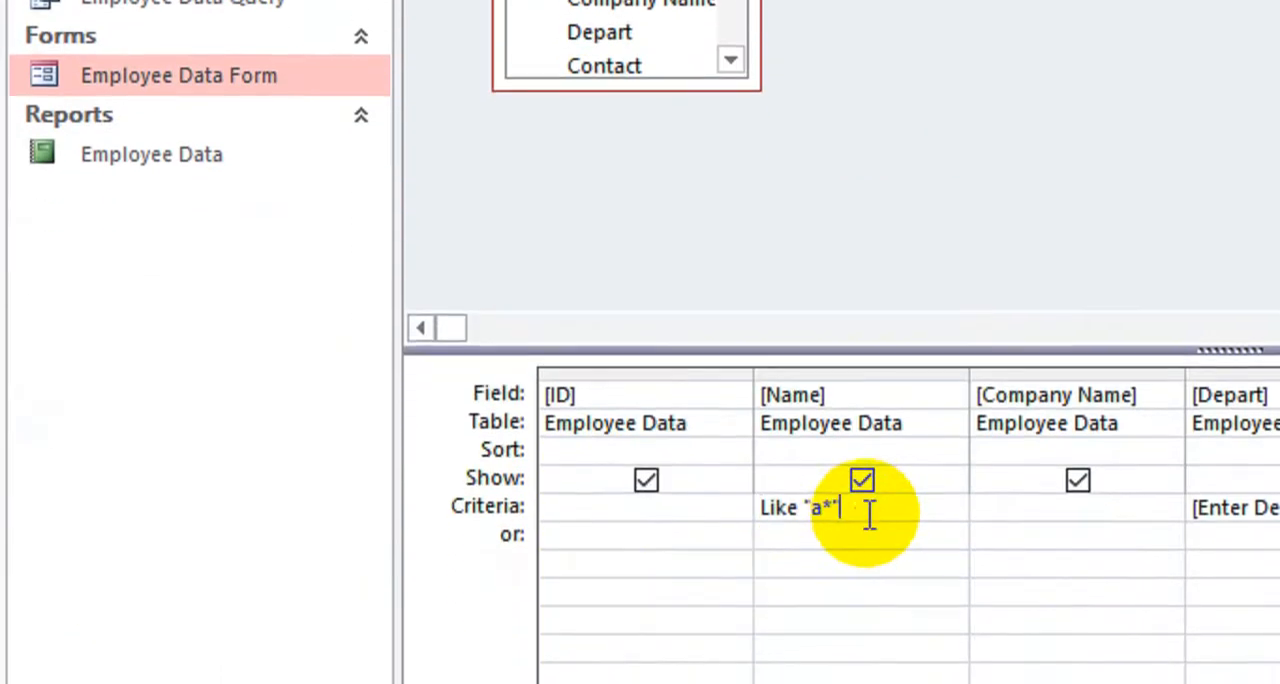
{"action": "left_click_drag", "start_coordinate": [870, 512], "coordinate": [708, 506]}
{"action": "key", "text": "Delete"}
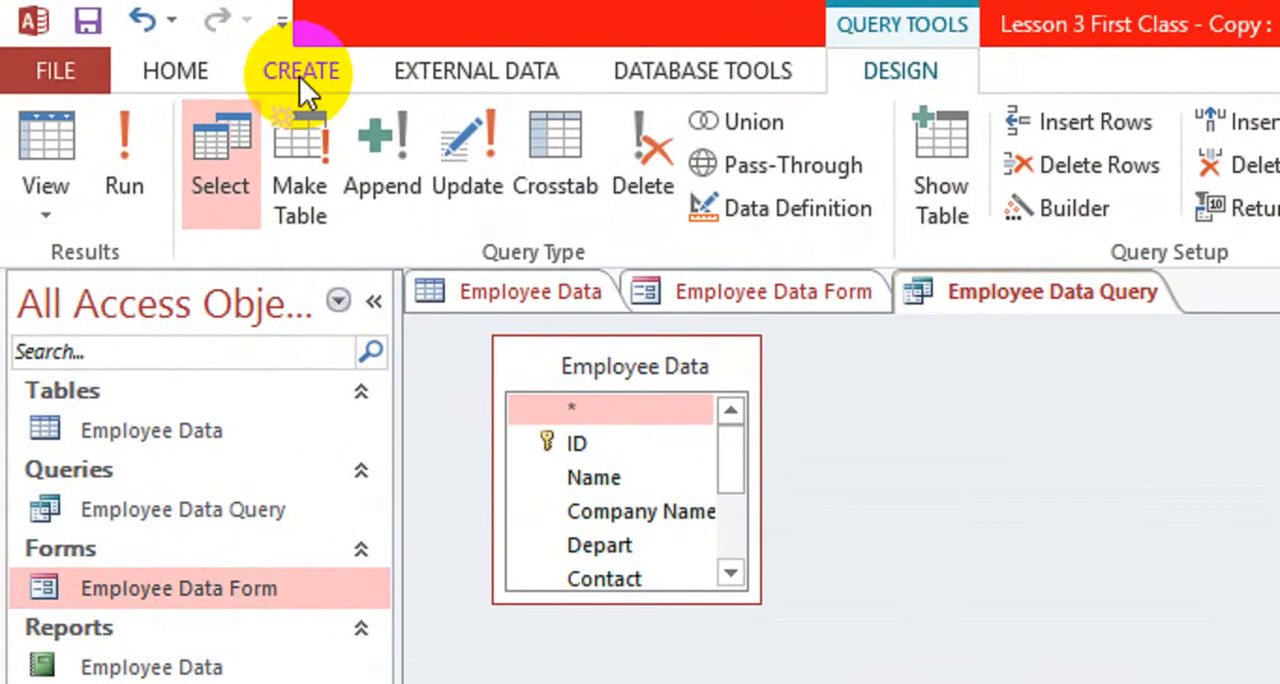
Run the query with only the department parameter, entering Accounts as its value
{"action": "left_click", "coordinate": [299, 72]}
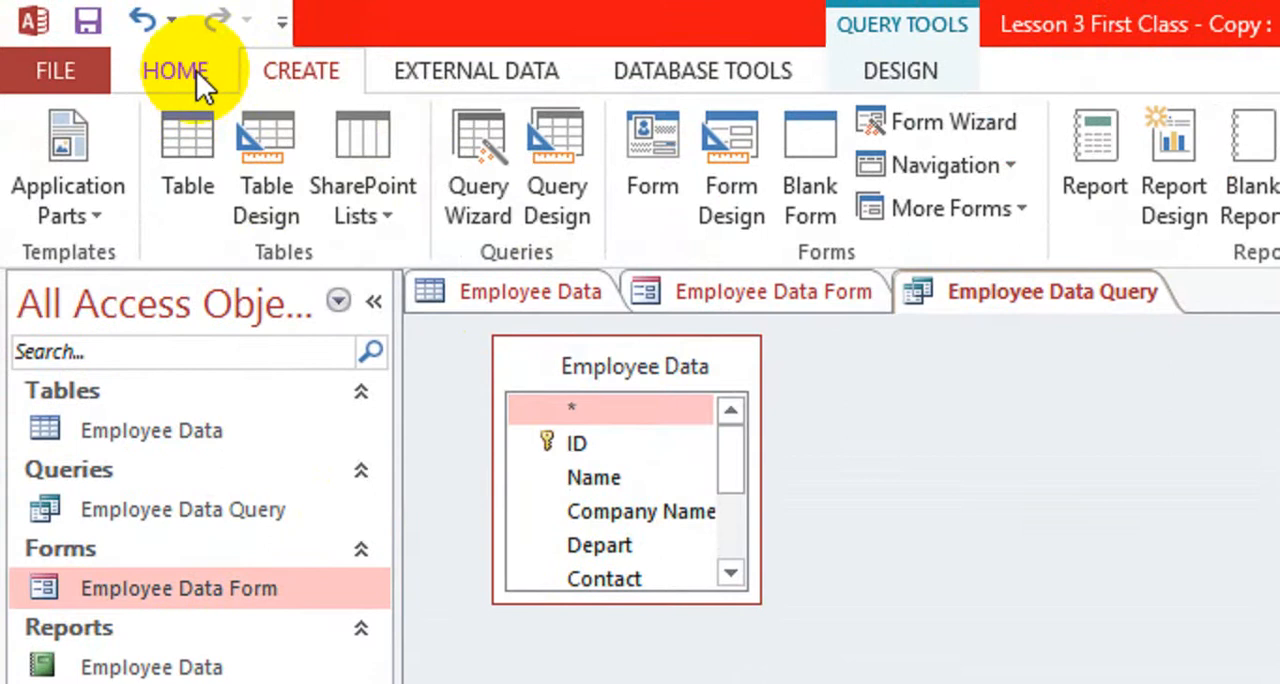
{"action": "left_click", "coordinate": [220, 68]}
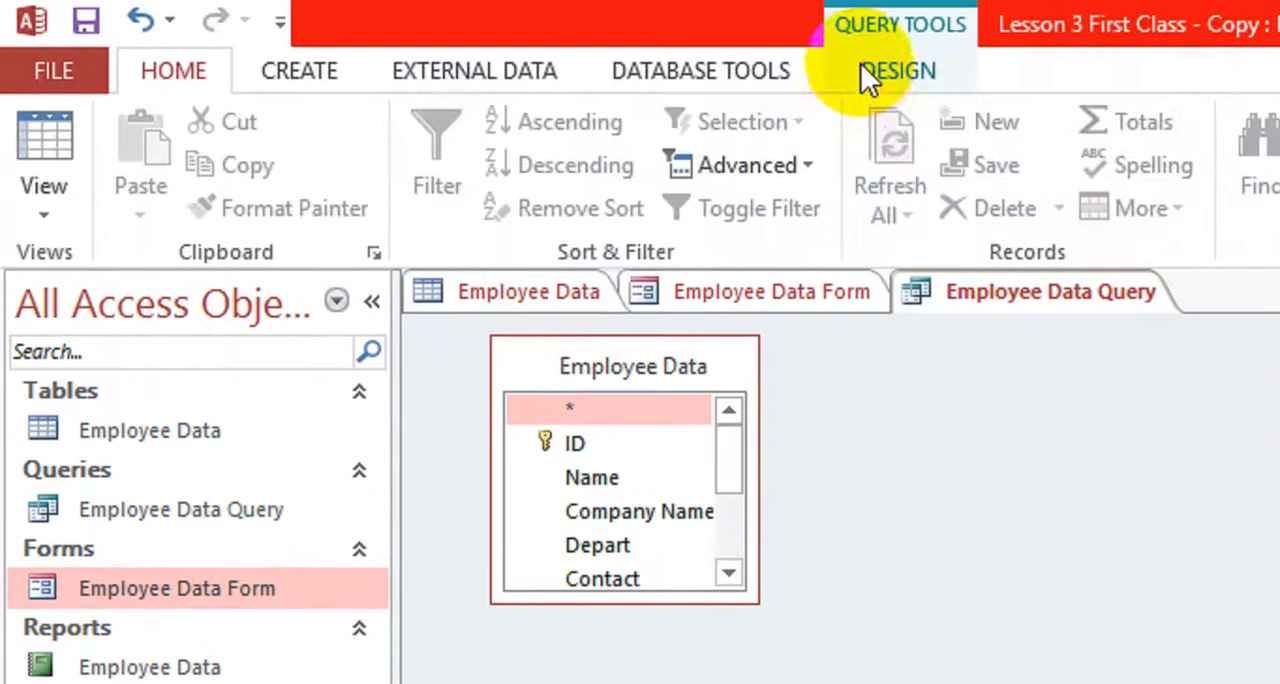
{"action": "left_click", "coordinate": [868, 75]}
{"action": "left_click", "coordinate": [122, 180]}
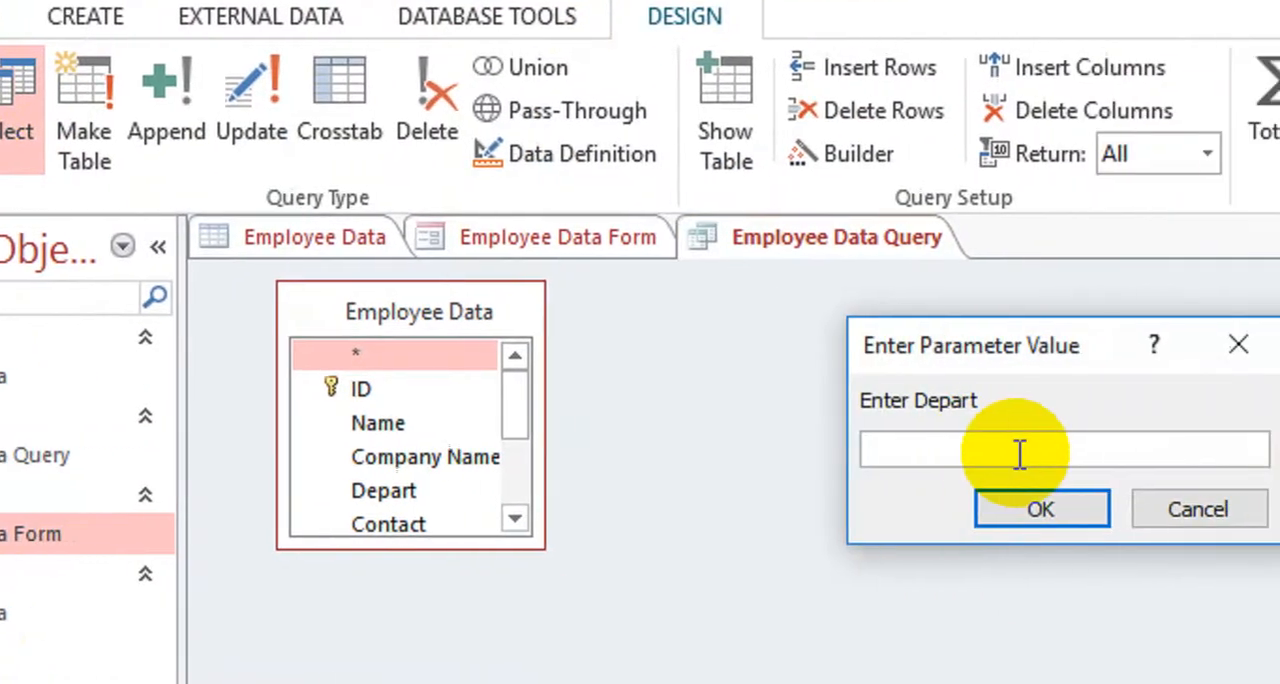
{"action": "type", "text": "Accounts"}
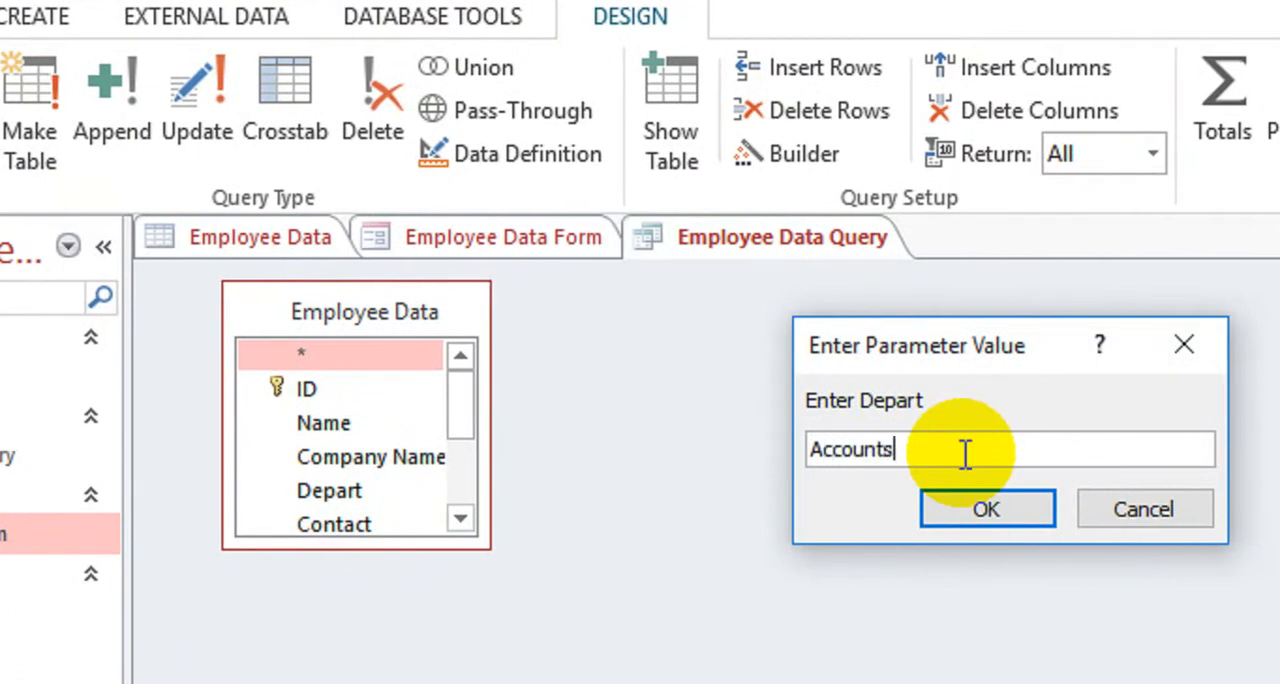
{"action": "key", "text": "Return"}
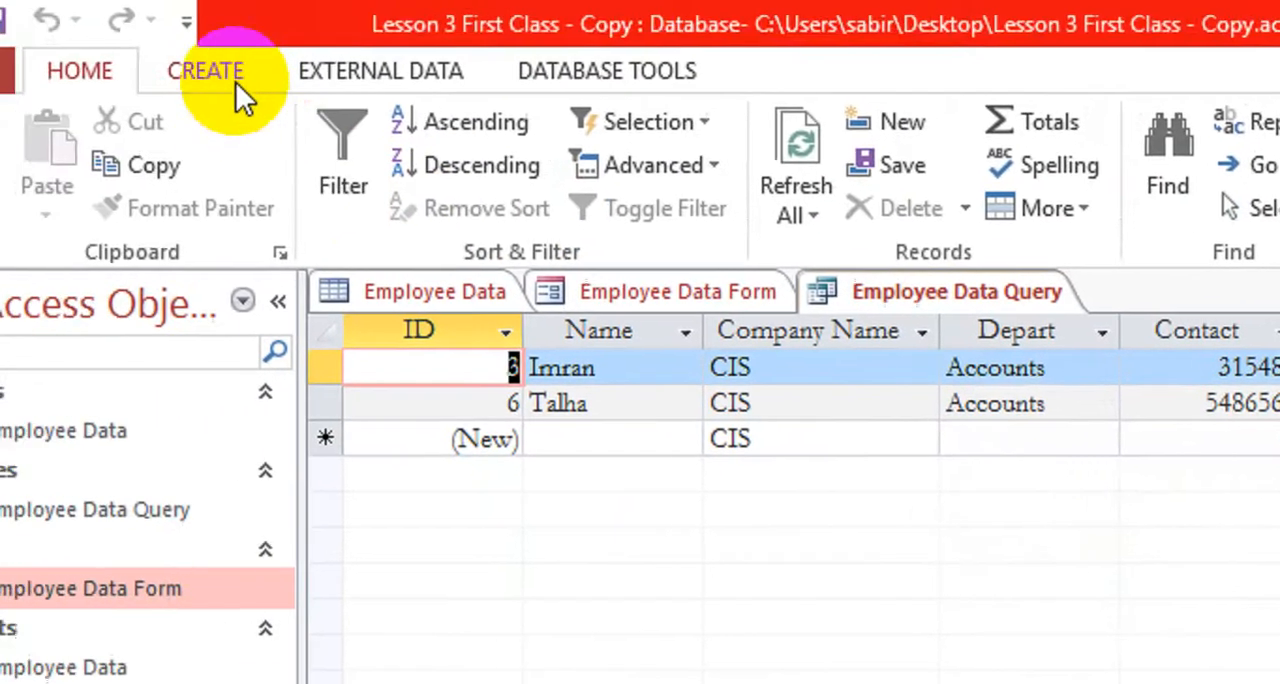
Start a report with the Report Wizard based on Employee Data Query, including ID, Name, Company Name, Depart and Contact
{"action": "left_click", "coordinate": [80, 27]}
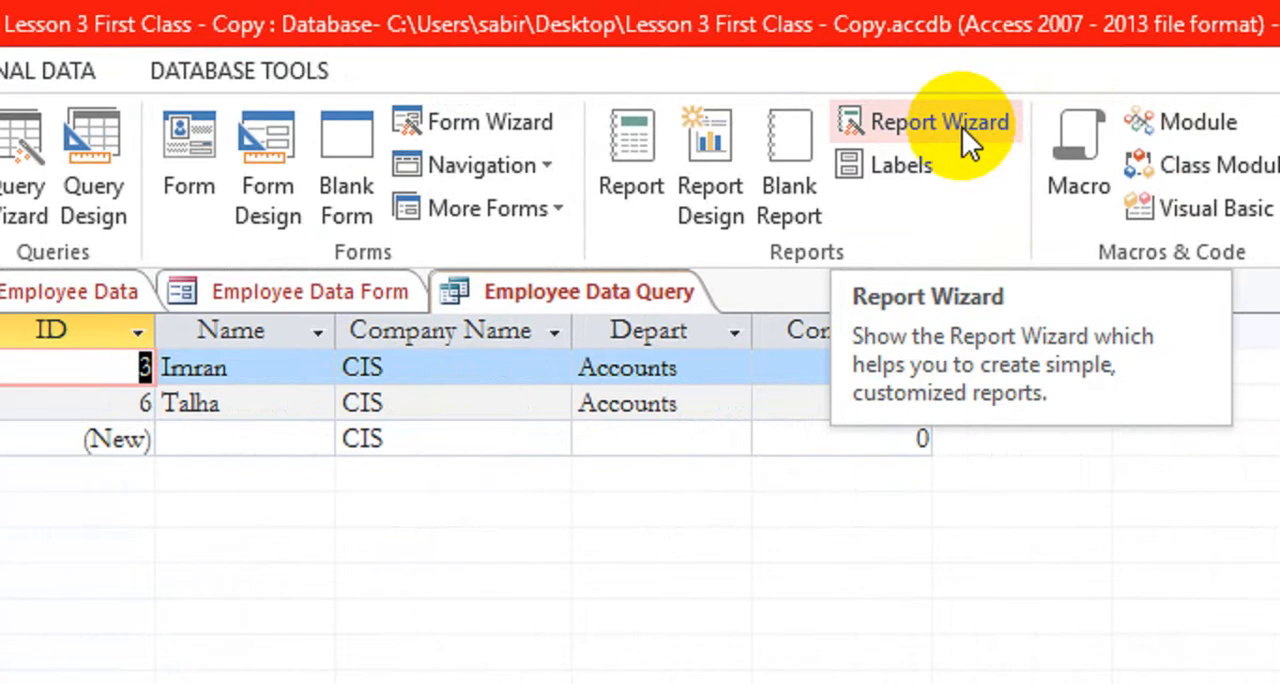
{"action": "left_click", "coordinate": [962, 127]}
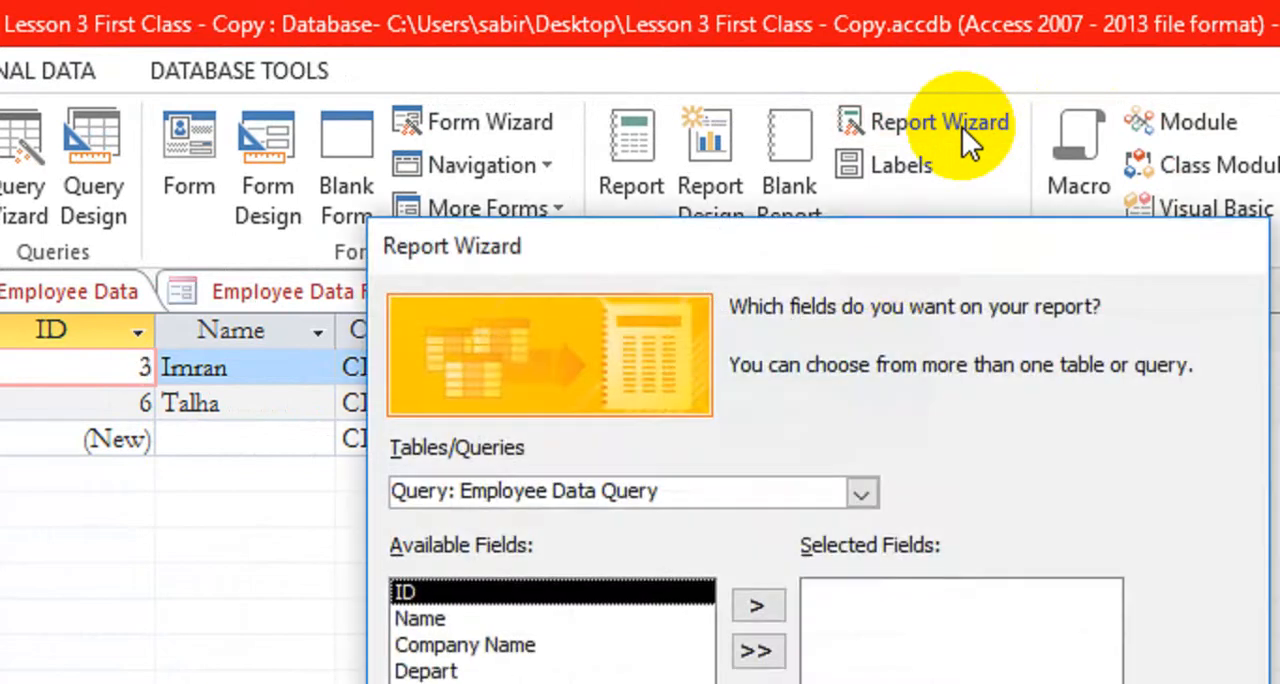
{"action": "left_click_drag", "start_coordinate": [874, 256], "coordinate": [874, 302]}
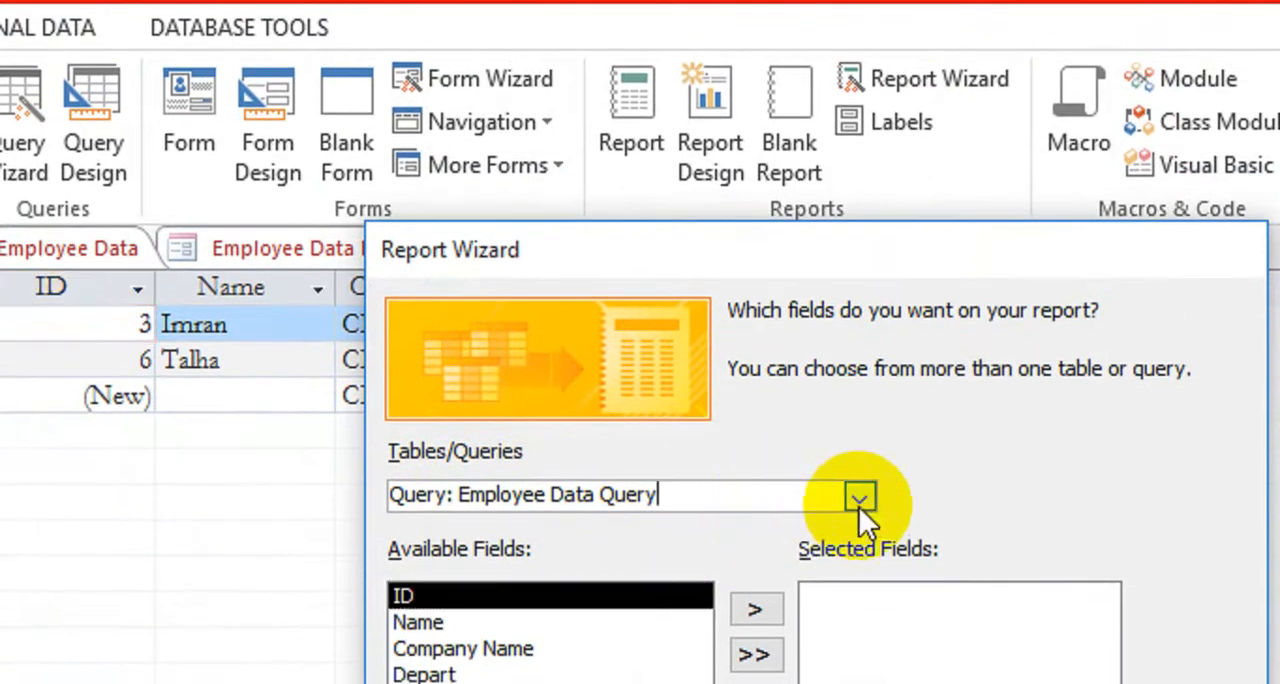
{"action": "left_click", "coordinate": [860, 538]}
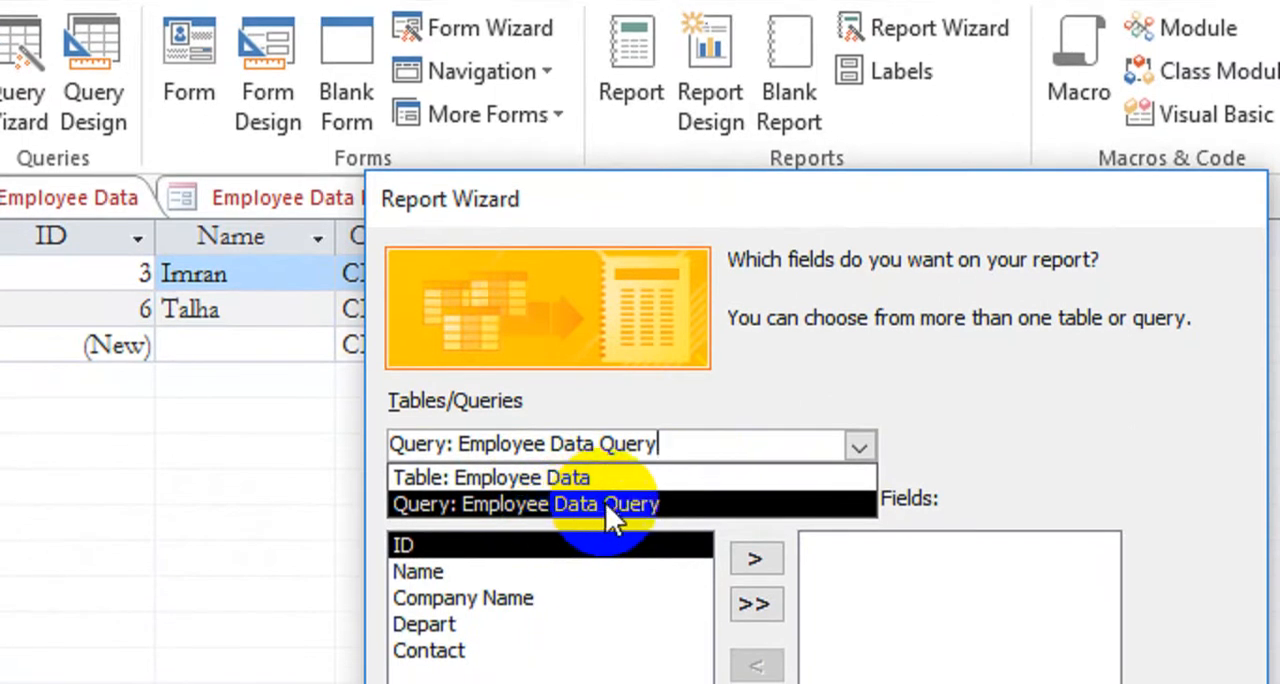
{"action": "left_click", "coordinate": [600, 508]}
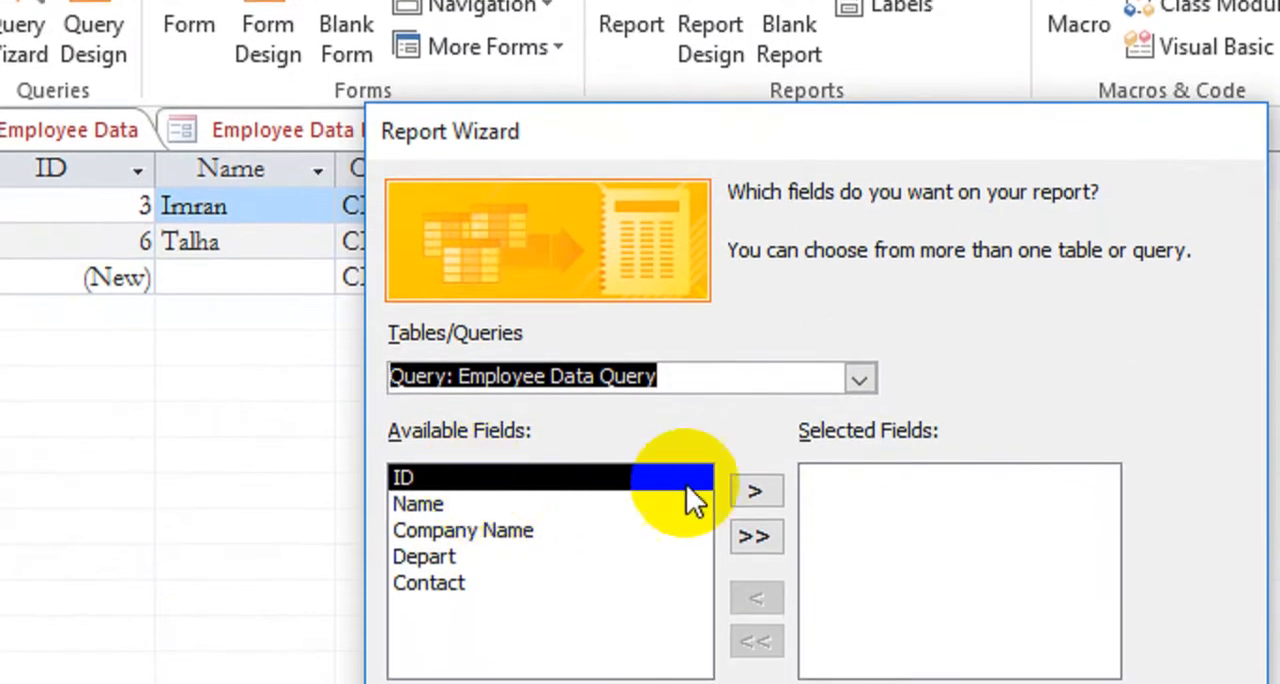
{"action": "left_click", "coordinate": [765, 497]}
{"action": "left_click", "coordinate": [765, 497]}
{"action": "left_click", "coordinate": [765, 497]}
{"action": "left_click", "coordinate": [765, 497]}
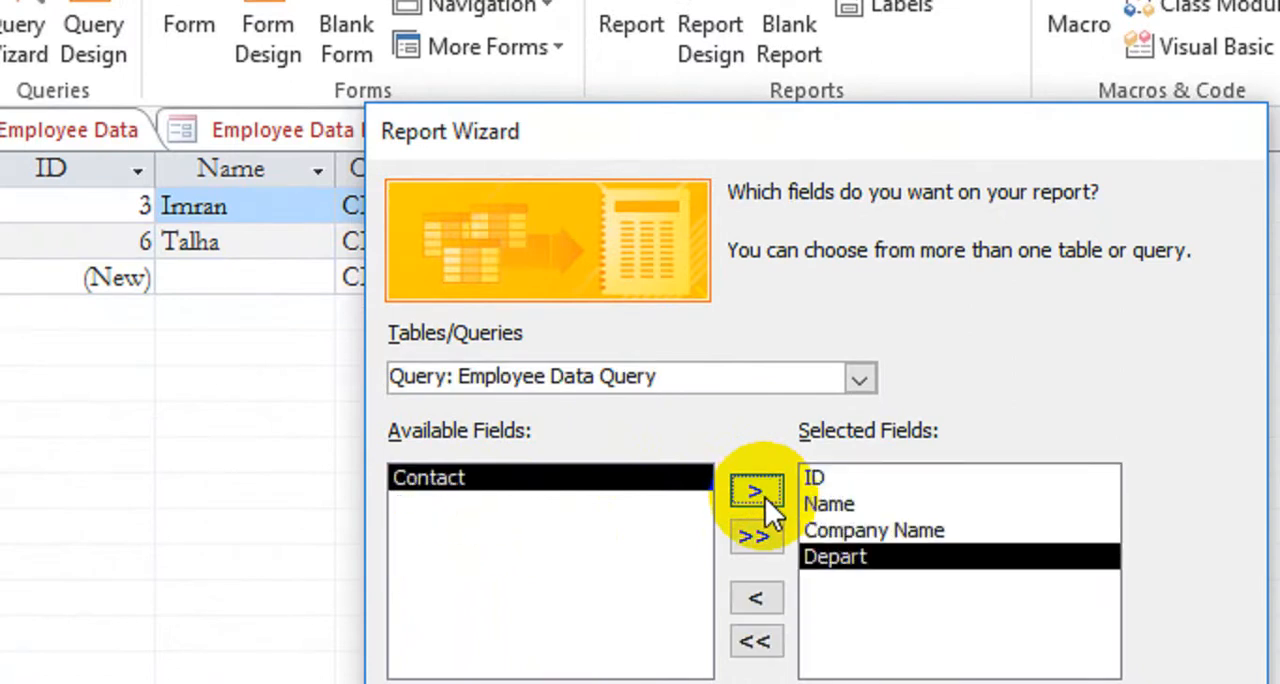
{"action": "left_click", "coordinate": [765, 497]}
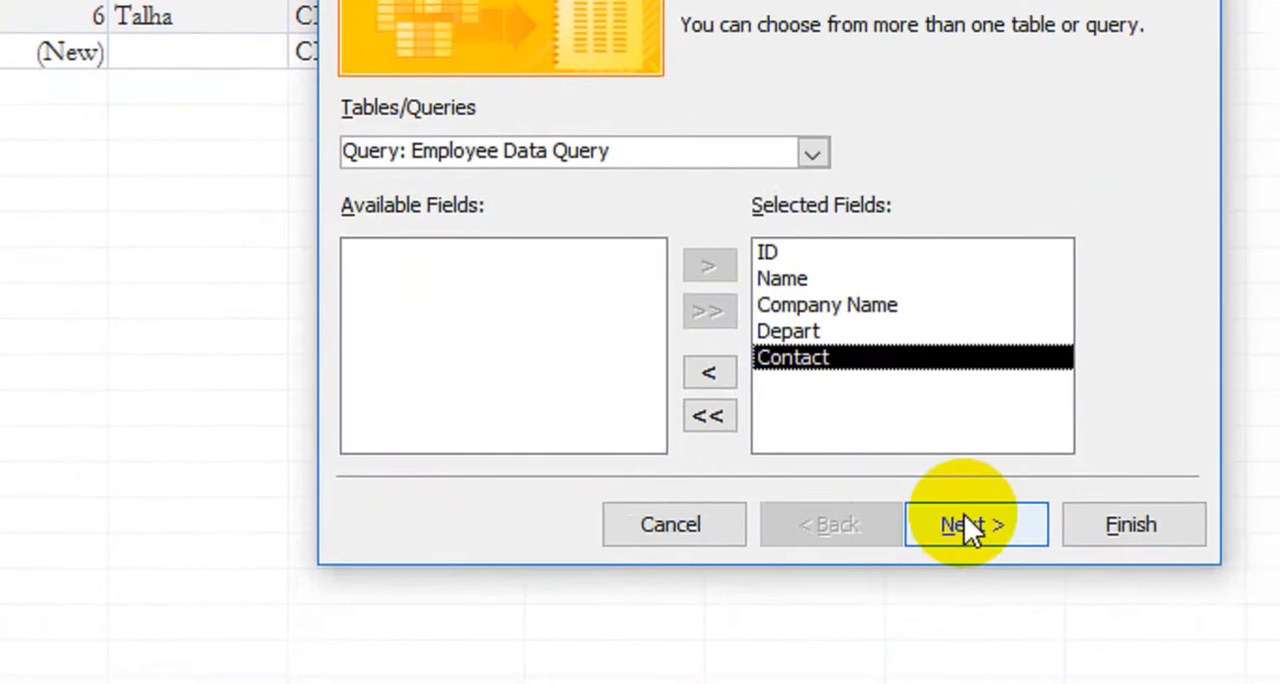
{"action": "left_click", "coordinate": [963, 516]}
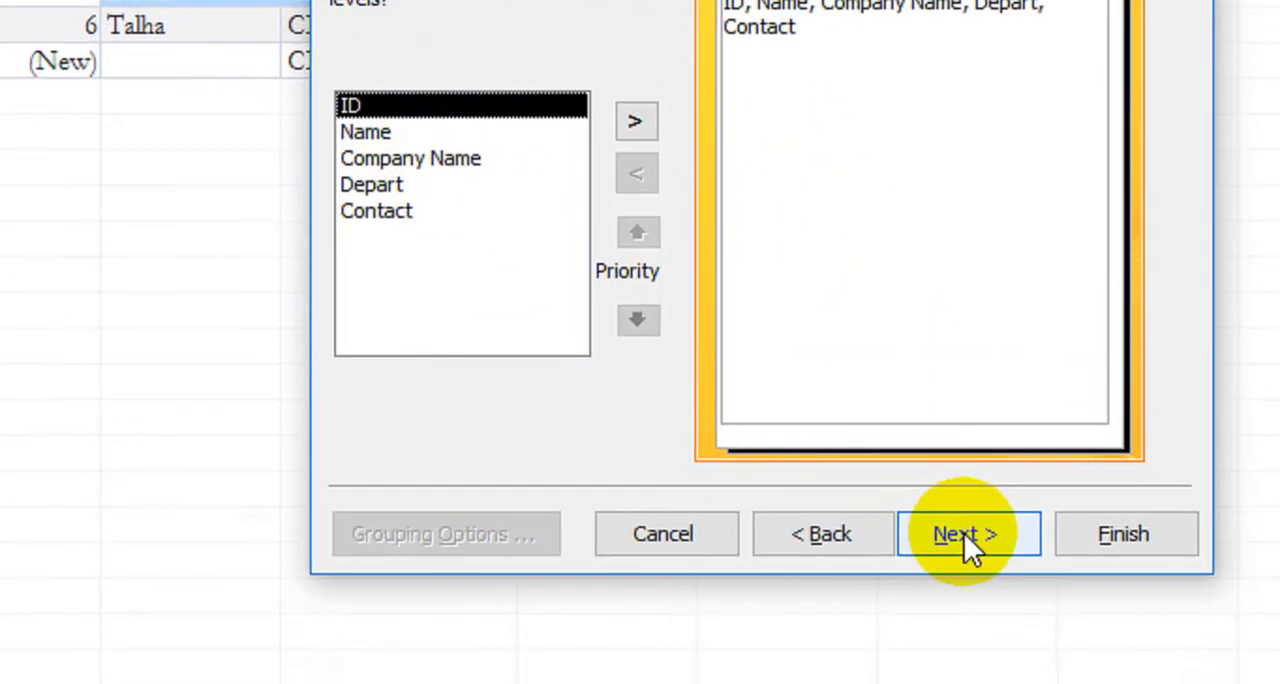
Sort the report by Name in ascending order without grouping levels, and choose the Columnar layout
{"action": "left_click", "coordinate": [965, 534]}
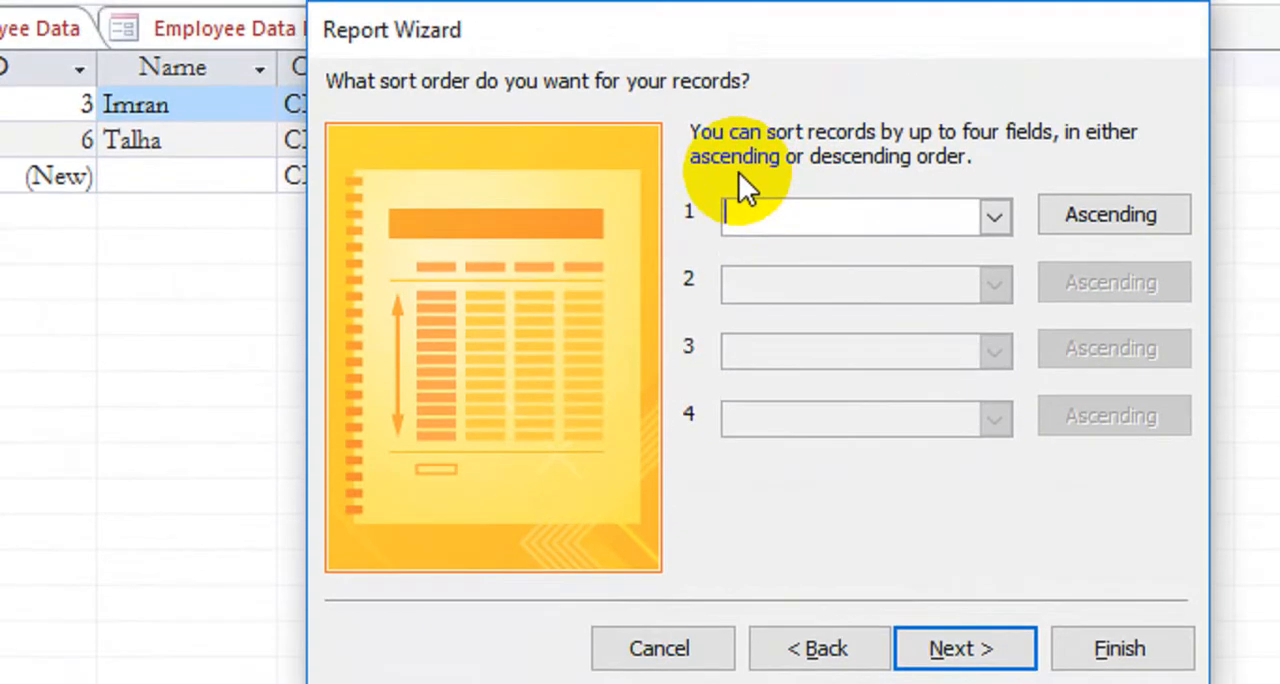
{"action": "left_click", "coordinate": [994, 217]}
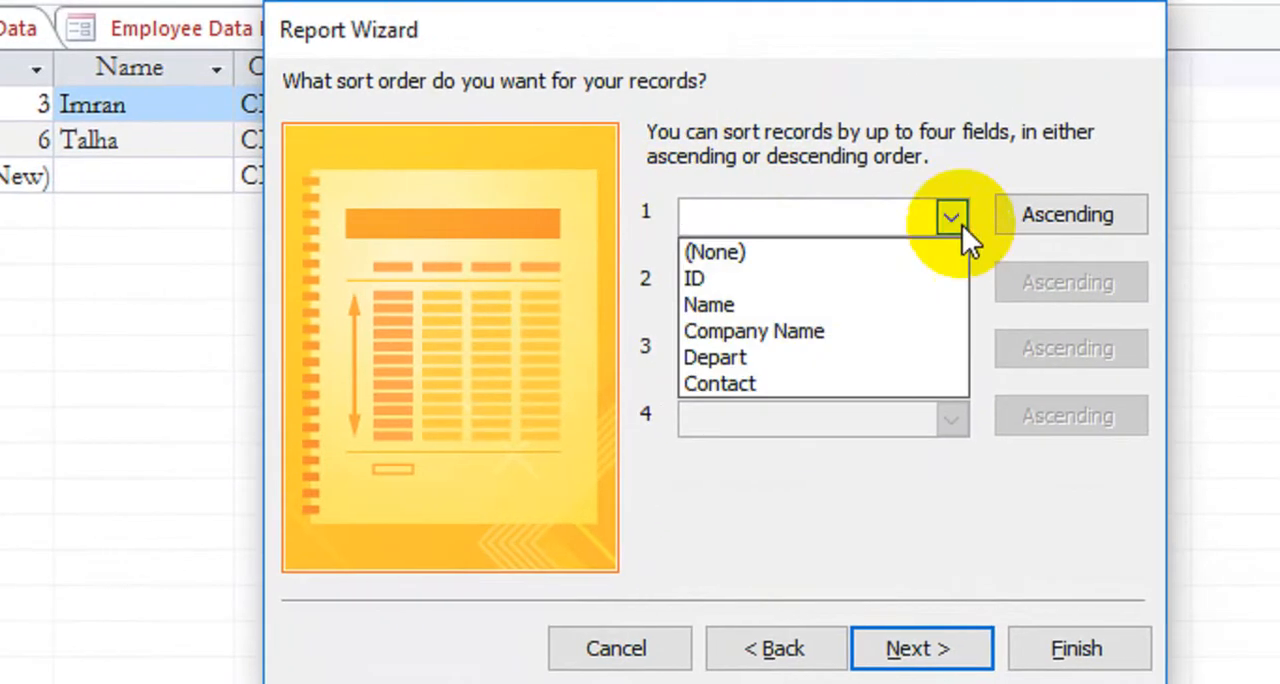
{"action": "left_click", "coordinate": [838, 298]}
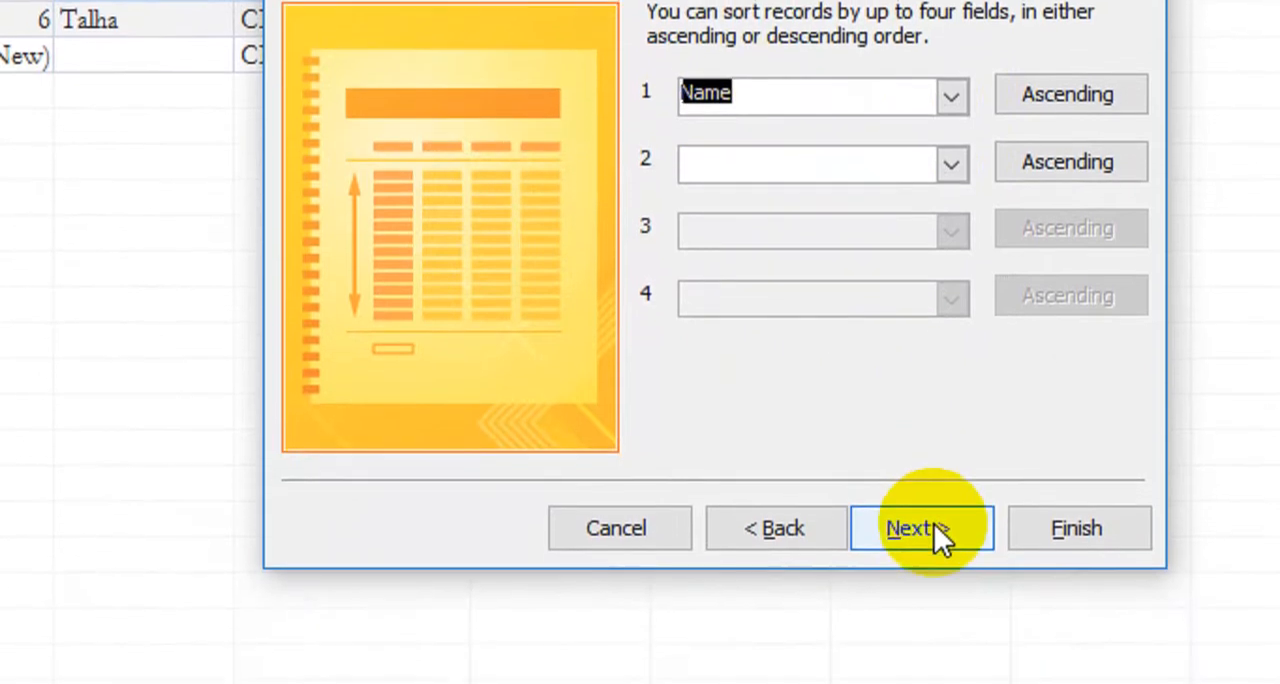
{"action": "left_click", "coordinate": [924, 529]}
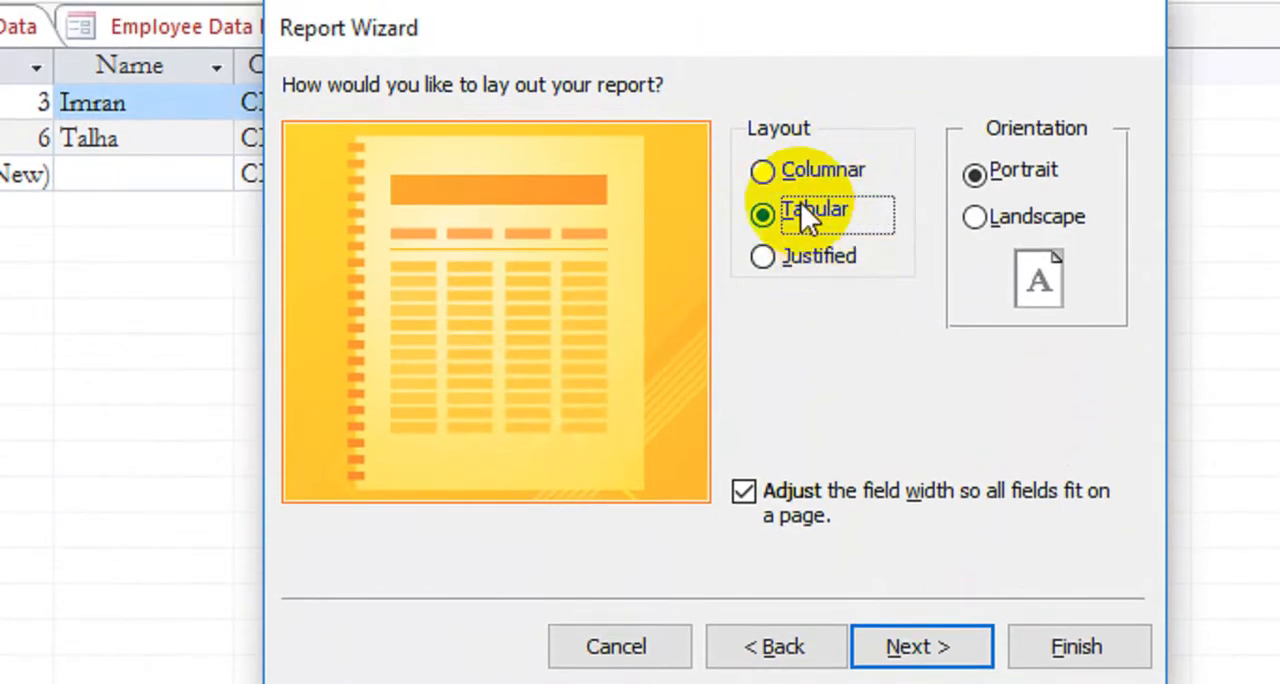
{"action": "left_click", "coordinate": [780, 174]}
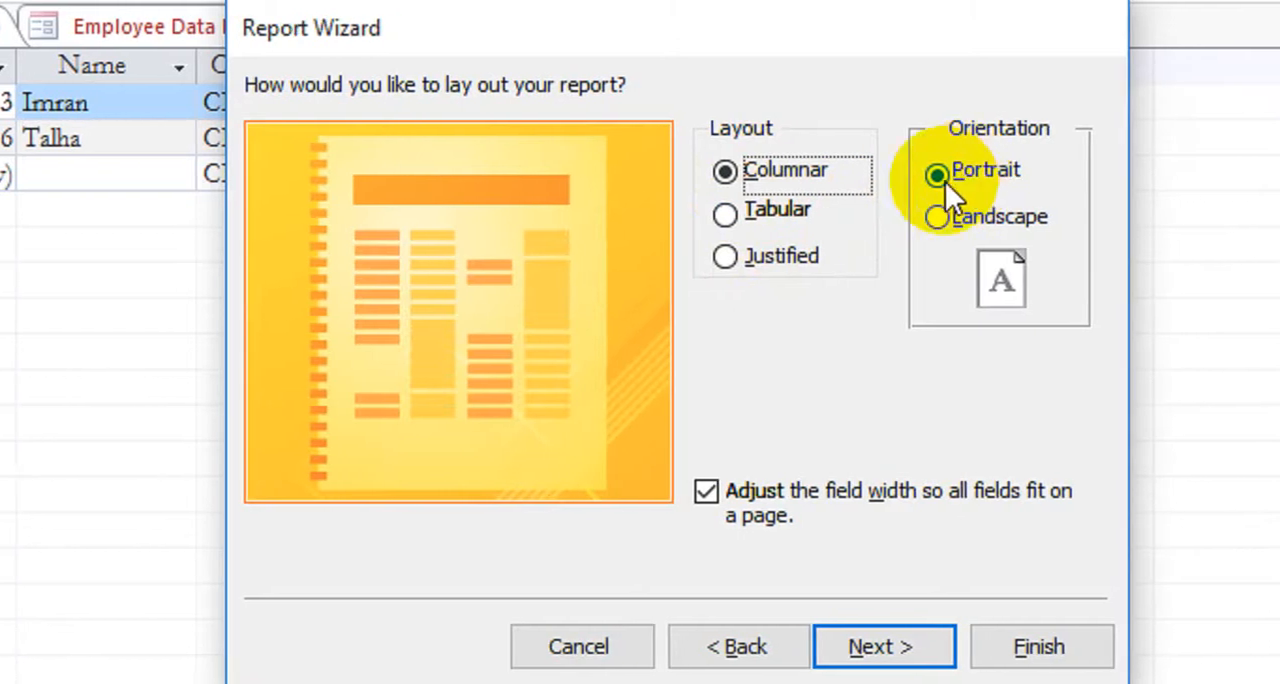
Keep the report in Portrait orientation and finish the Report Wizard with the option to preview the report
{"action": "left_click_drag", "start_coordinate": [485, 24], "coordinate": [438, 124]}
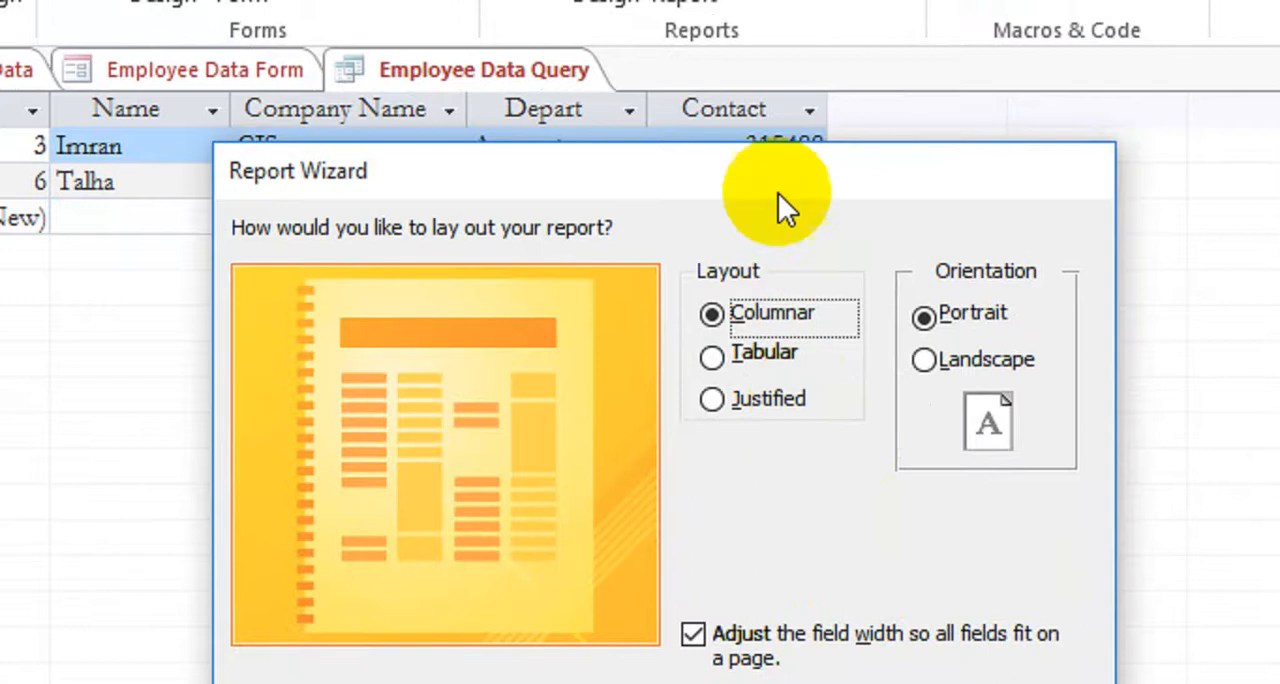
{"action": "left_click_drag", "start_coordinate": [777, 258], "coordinate": [796, 162]}
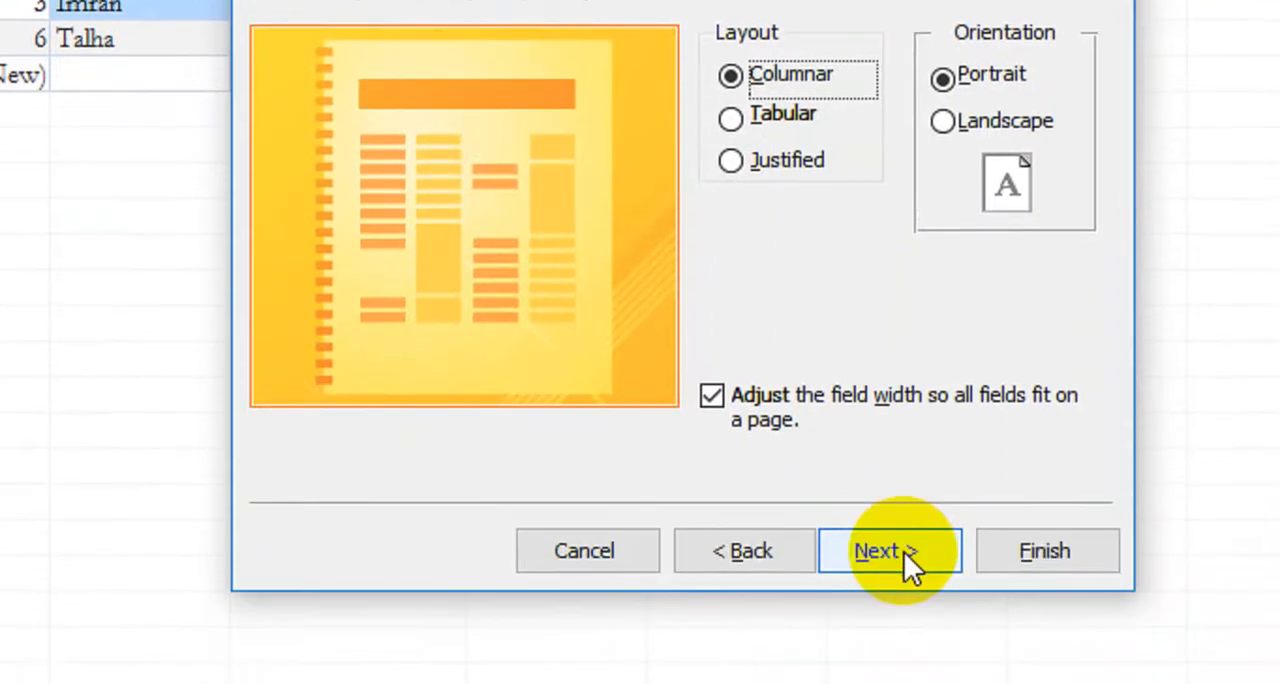
{"action": "left_click", "coordinate": [906, 552]}
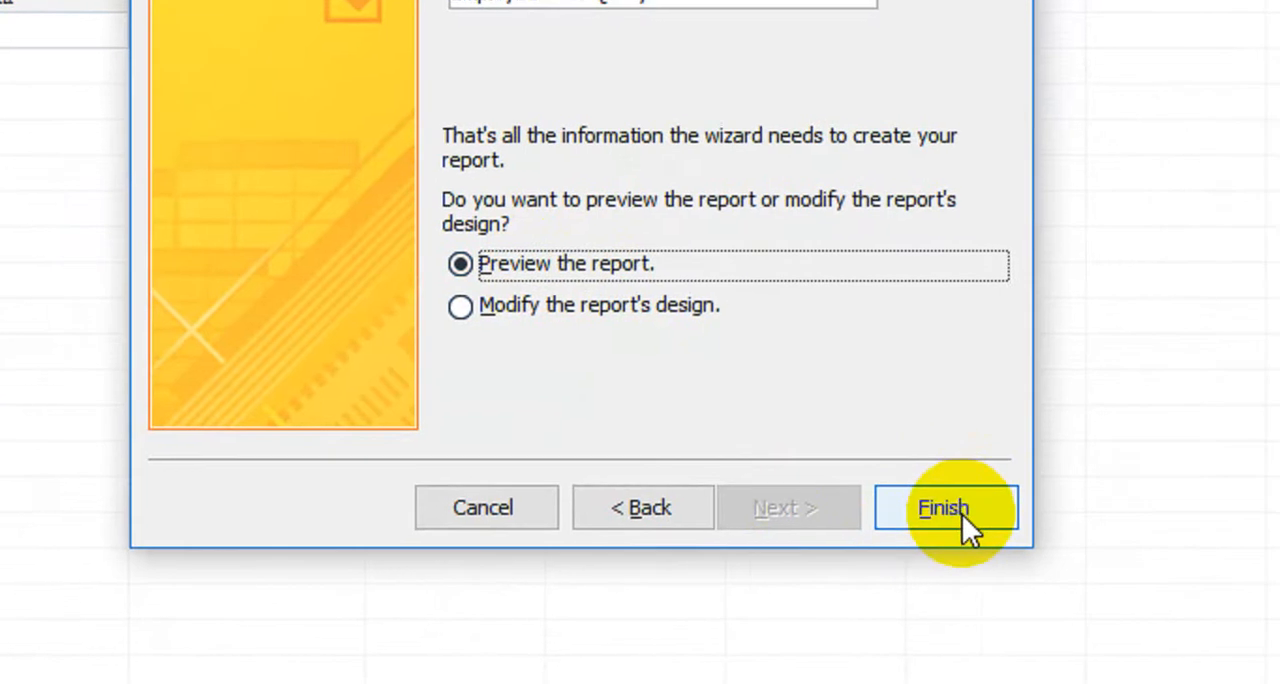
{"action": "left_click", "coordinate": [962, 514]}
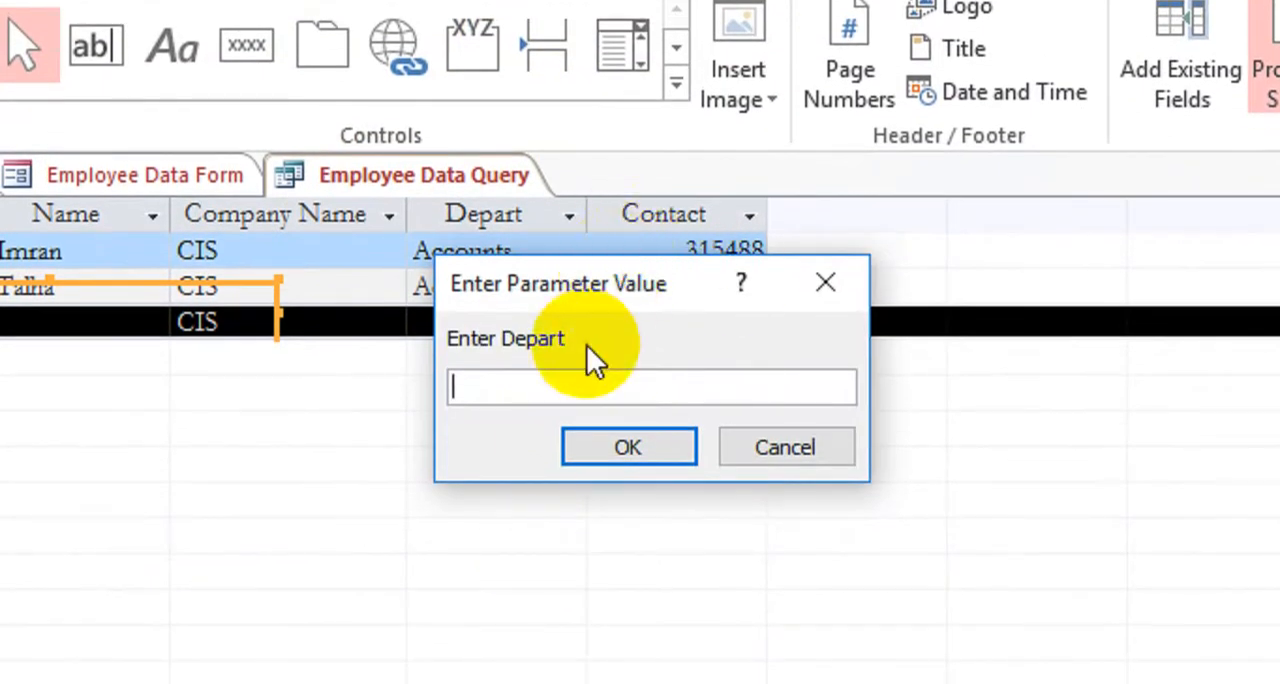
Run the report preview with Finance as the department parameter
{"action": "left_click", "coordinate": [610, 440]}
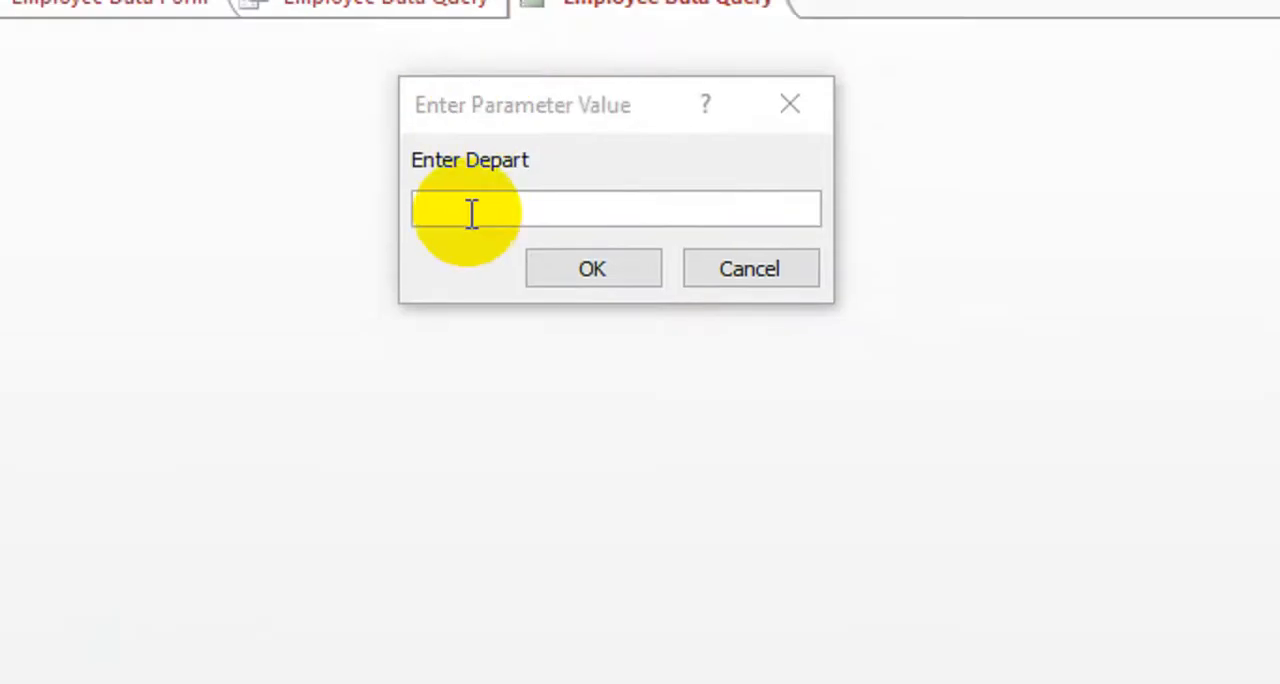
{"action": "left_click", "coordinate": [470, 215]}
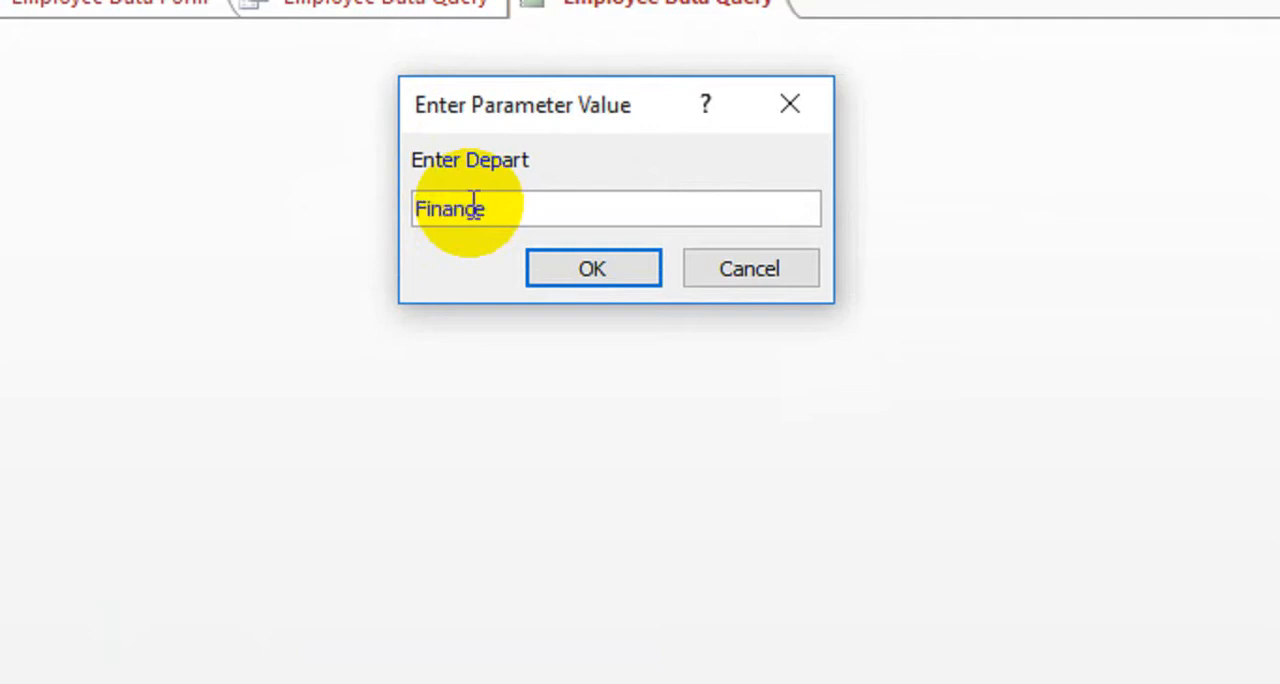
{"action": "left_click", "coordinate": [578, 288]}
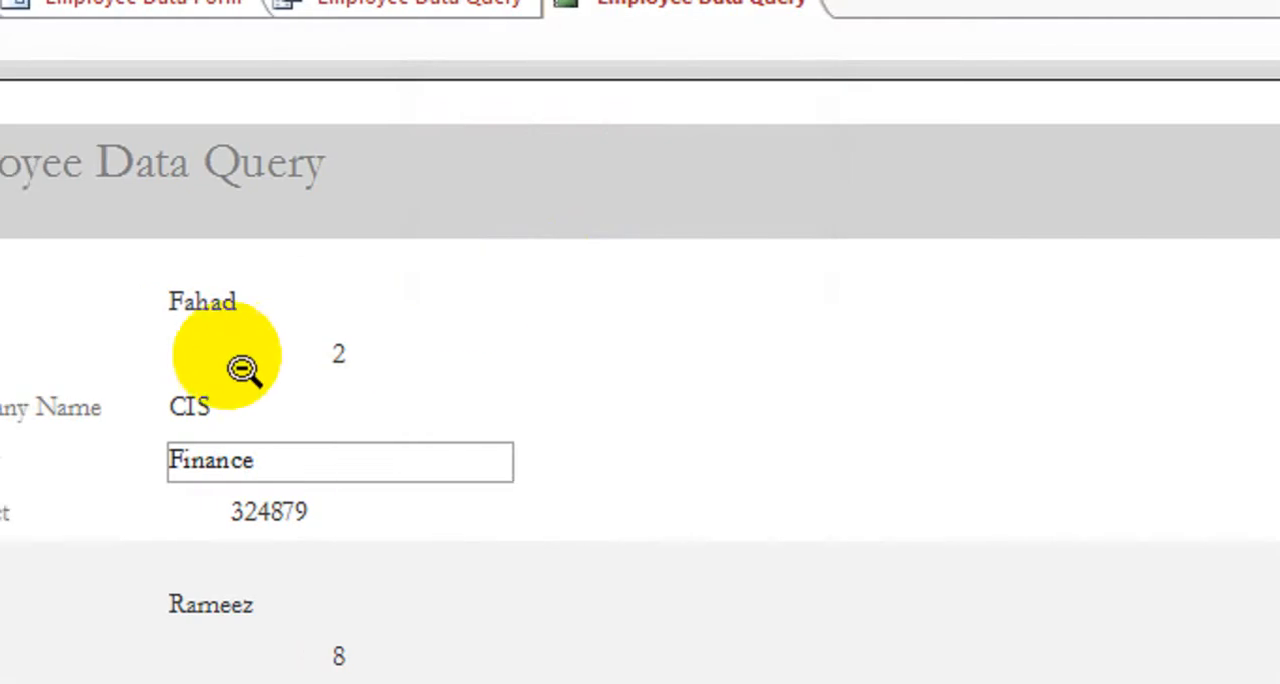
Examine the employee records and their fields in the Employee Data Query report preview
{"action": "scroll", "coordinate": [300, 285], "scroll_direction": "down", "scroll_amount": 5}
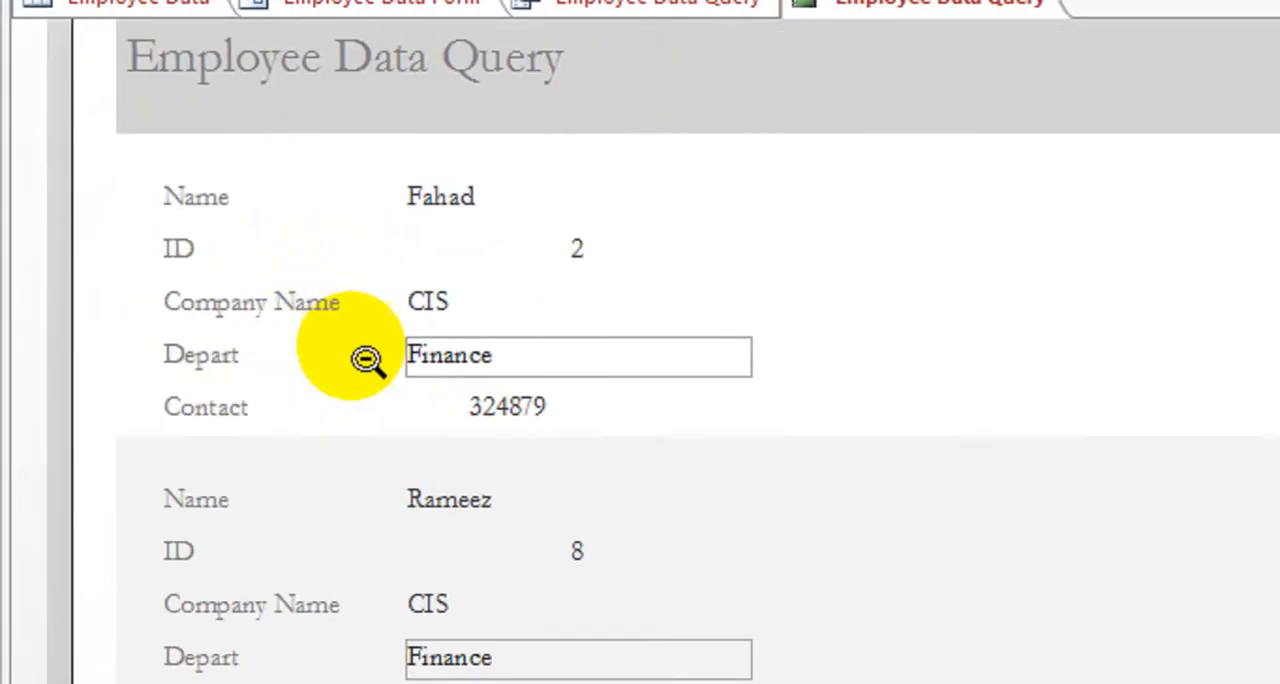
{"action": "scroll", "coordinate": [420, 490], "scroll_direction": "up", "scroll_amount": 6}
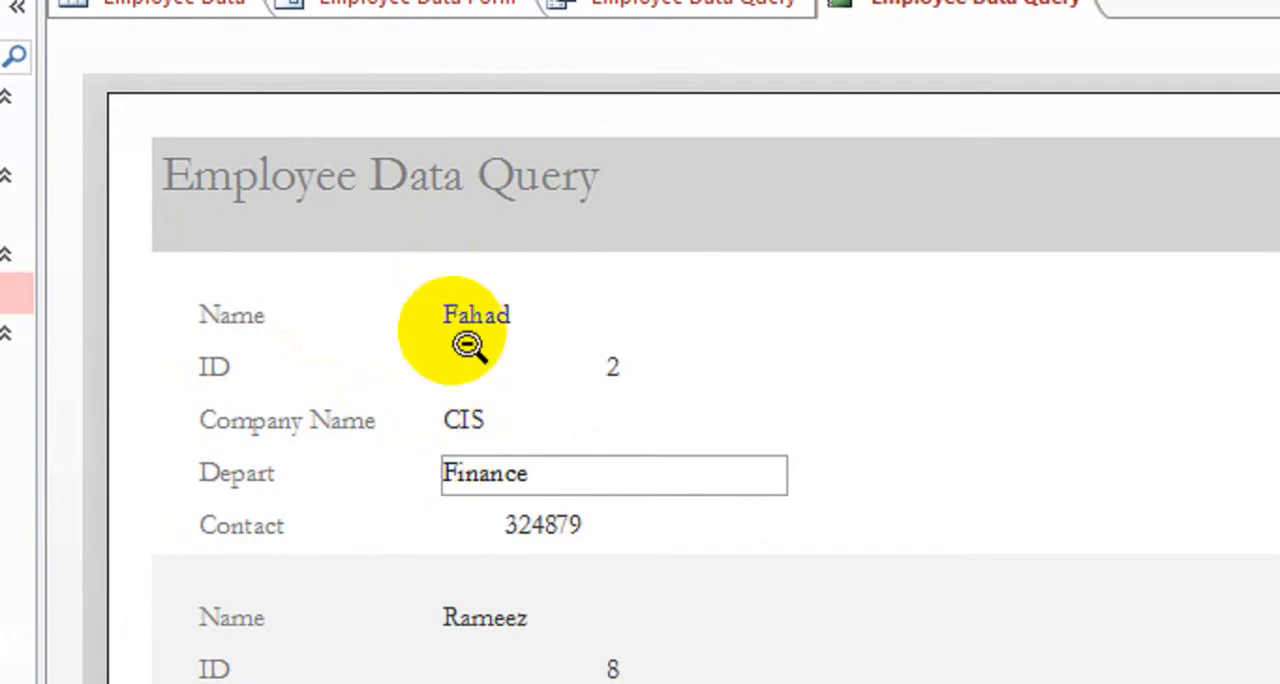
{"action": "scroll", "coordinate": [553, 413], "scroll_direction": "down", "scroll_amount": 1}
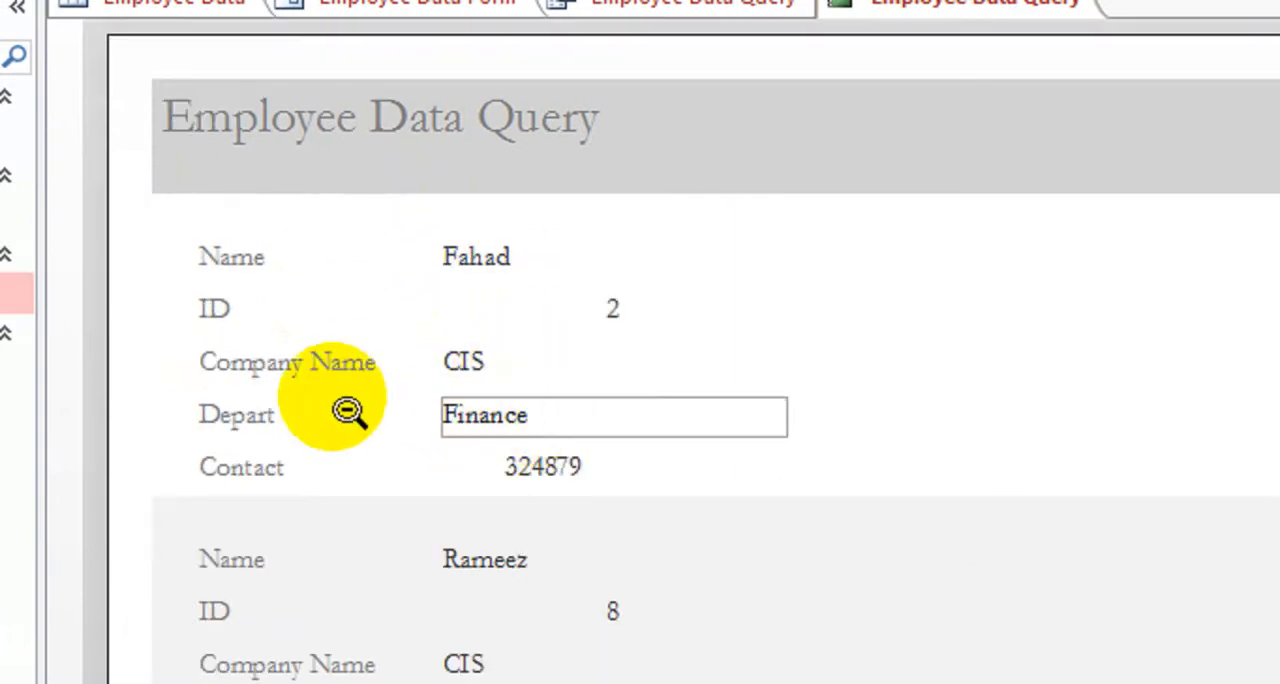
{"action": "scroll", "coordinate": [530, 467], "scroll_direction": "down", "scroll_amount": 1}
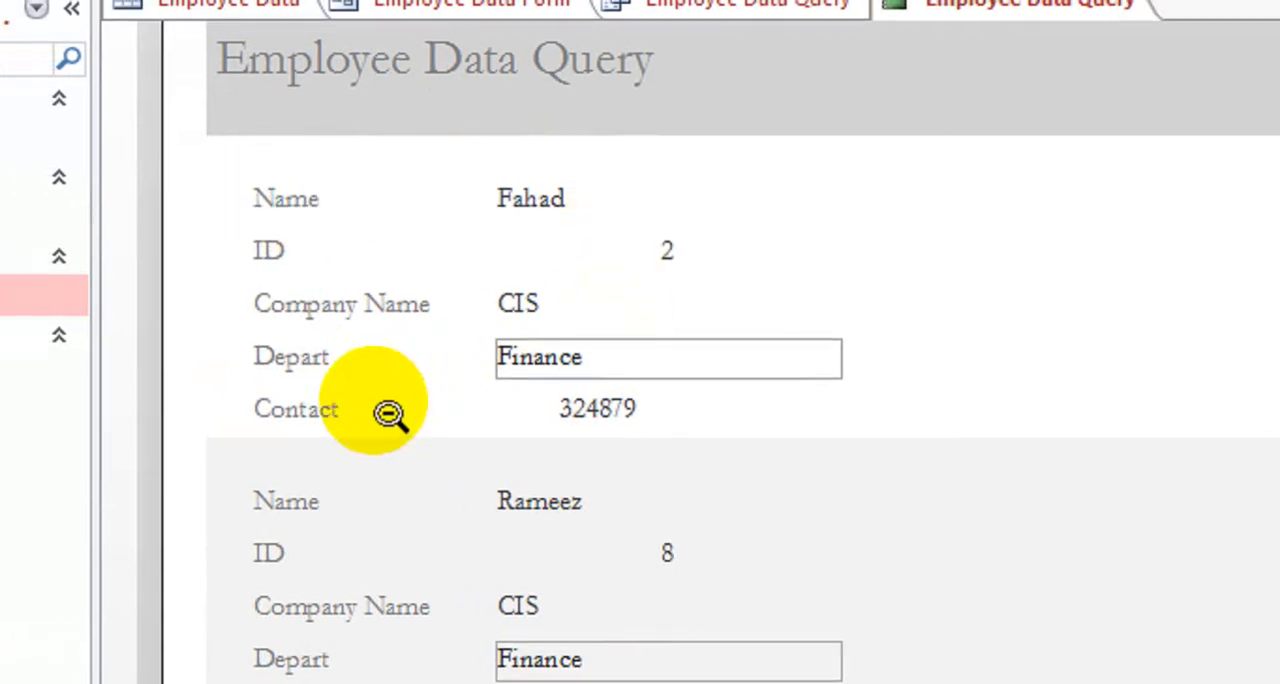
{"action": "scroll", "coordinate": [429, 518], "scroll_direction": "down", "scroll_amount": 1}
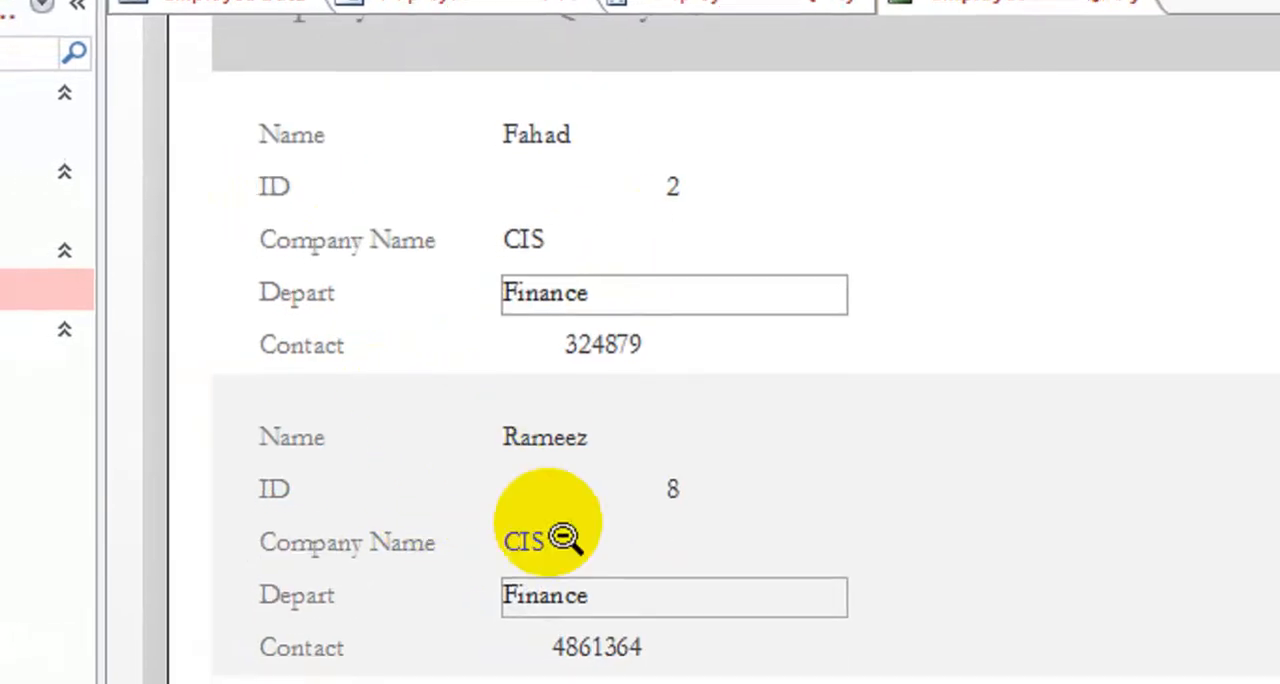
{"action": "scroll", "coordinate": [645, 673], "scroll_direction": "up", "scroll_amount": 5}
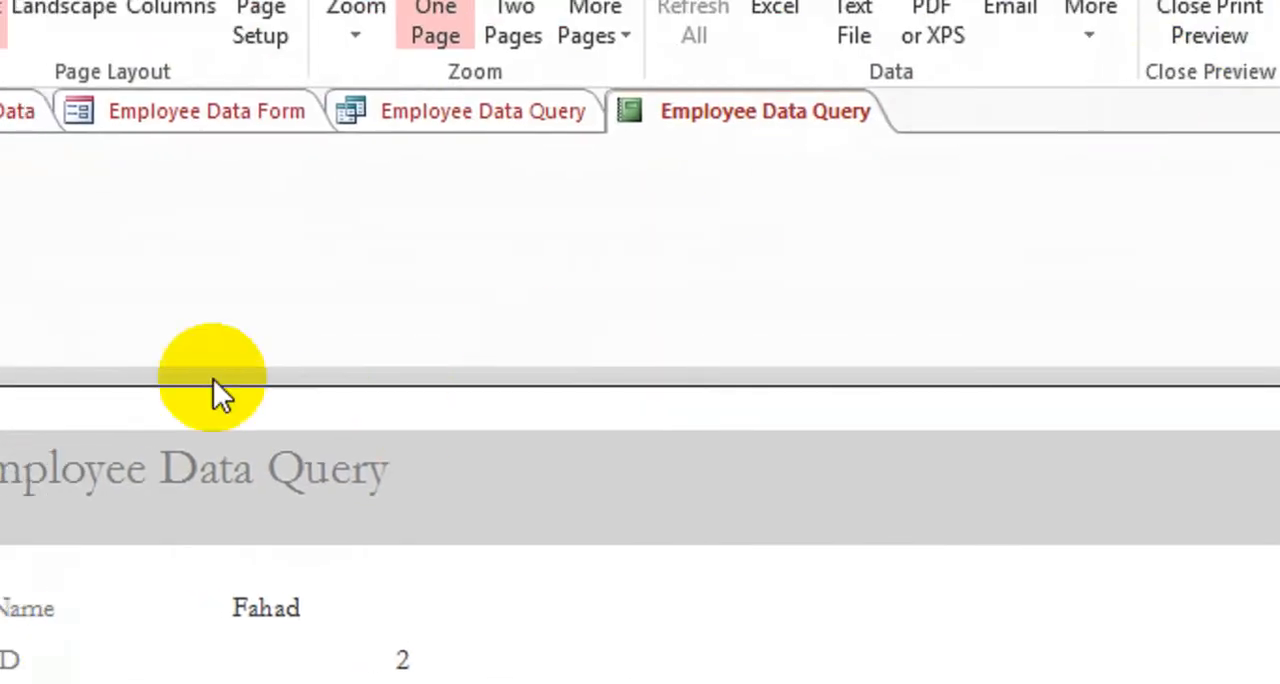
{"action": "scroll", "coordinate": [191, 594], "scroll_direction": "down", "scroll_amount": 1}
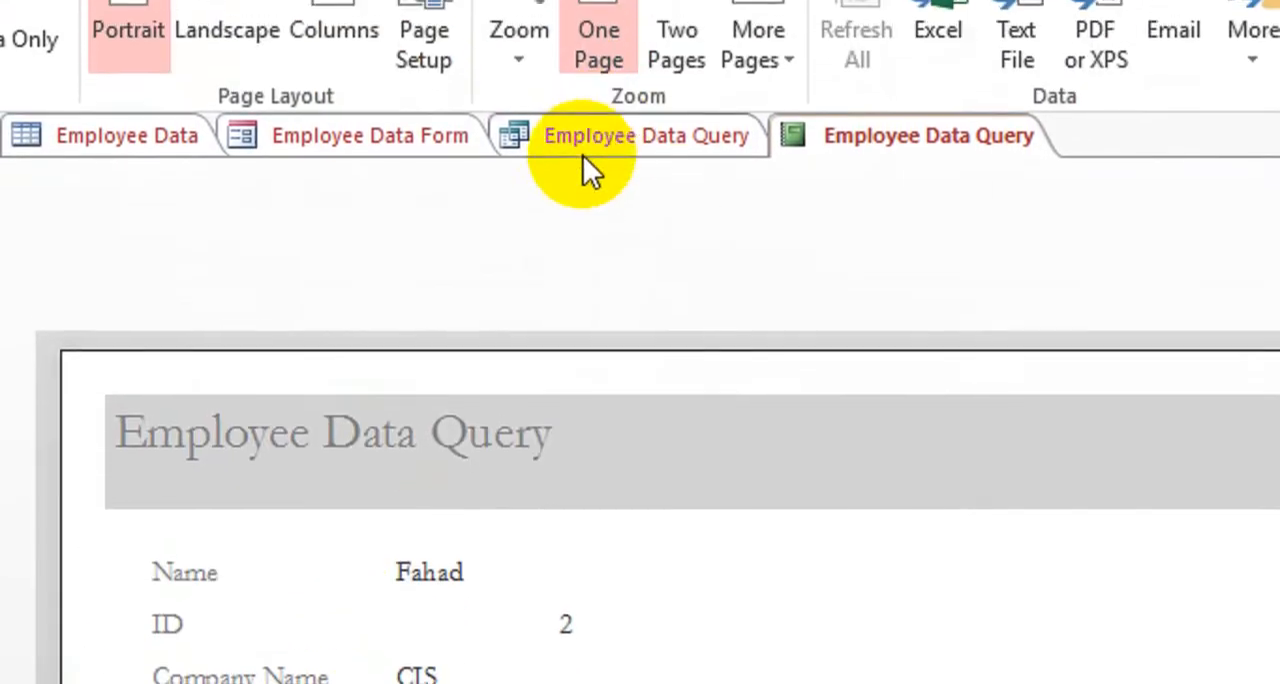
Open Employee Data Form in Design View and place a new command button beside the New Record button
{"action": "left_click", "coordinate": [405, 145]}
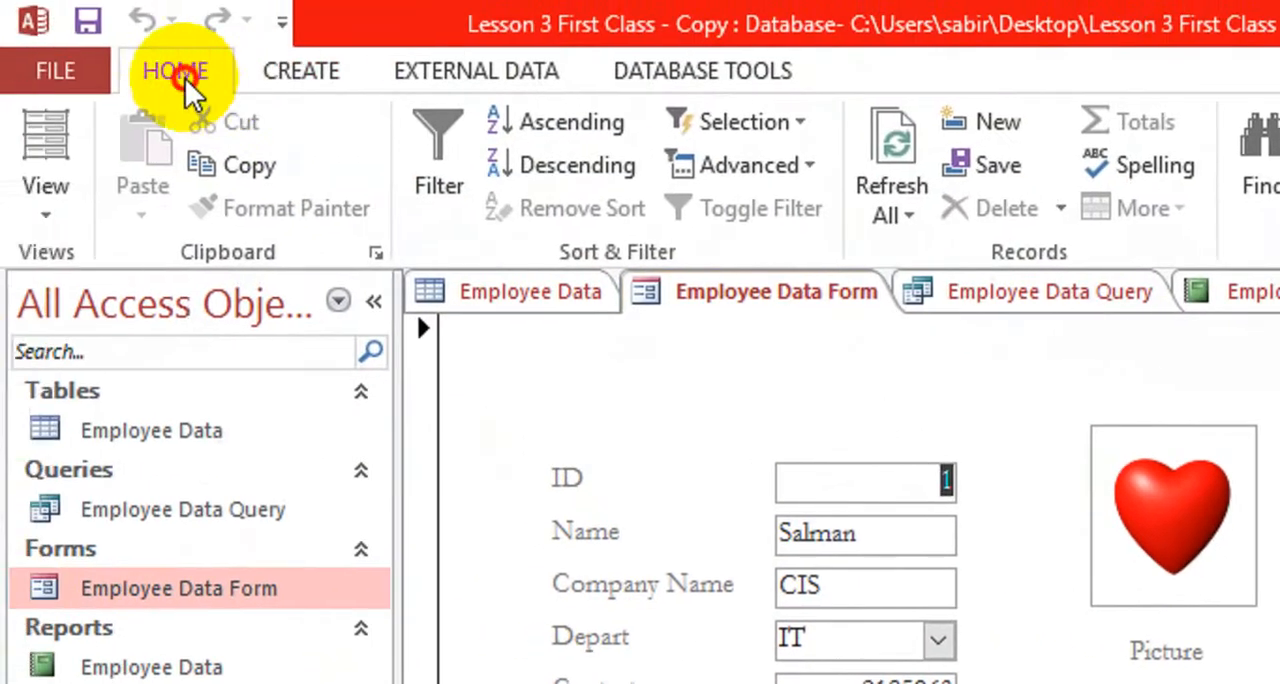
{"action": "left_click", "coordinate": [46, 190]}
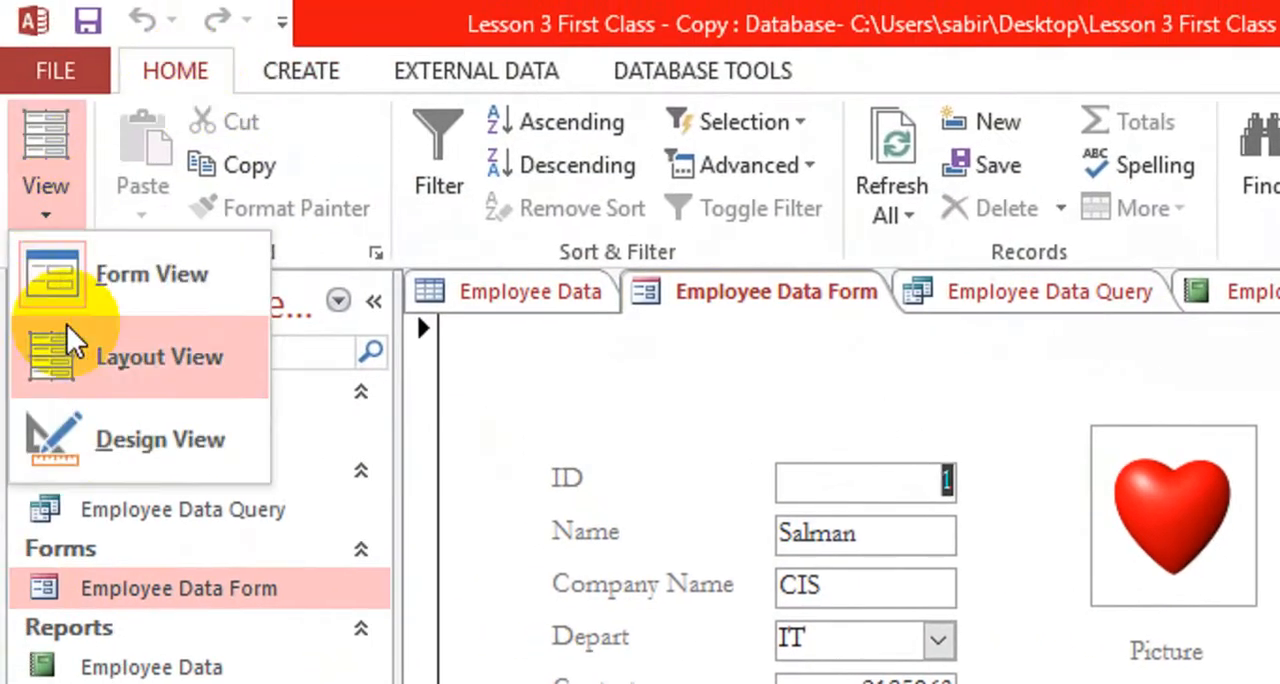
{"action": "left_click", "coordinate": [203, 466]}
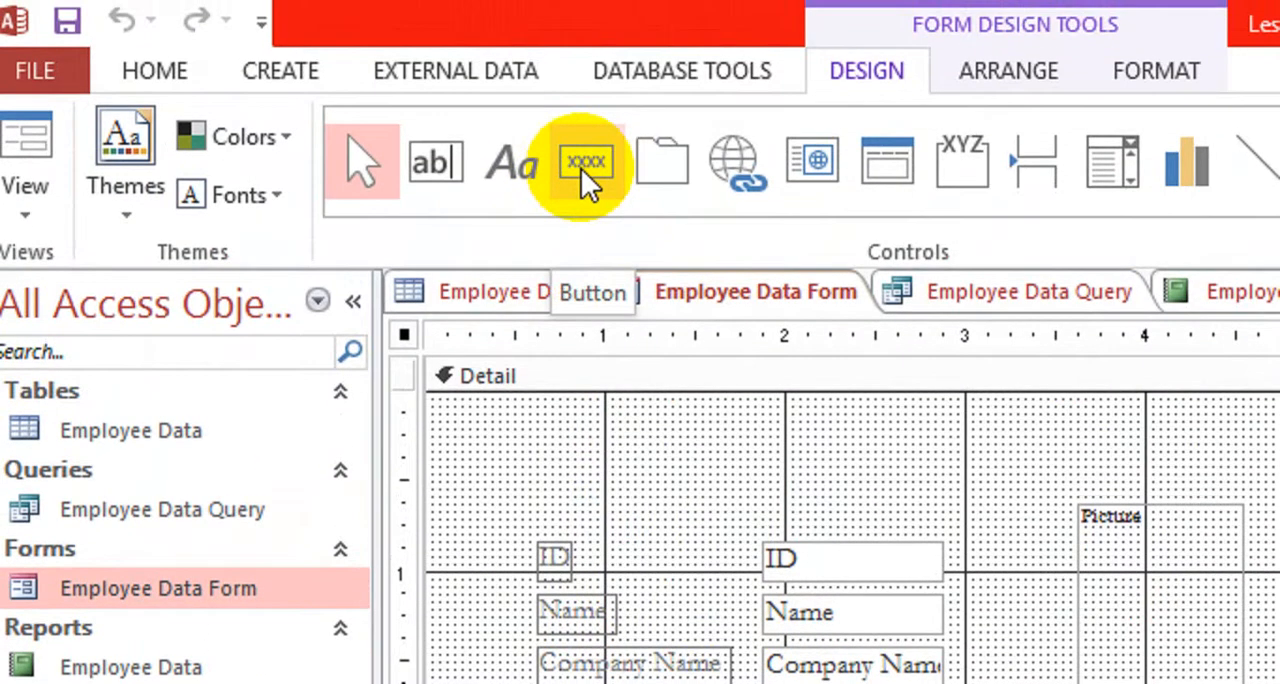
{"action": "left_click", "coordinate": [584, 163]}
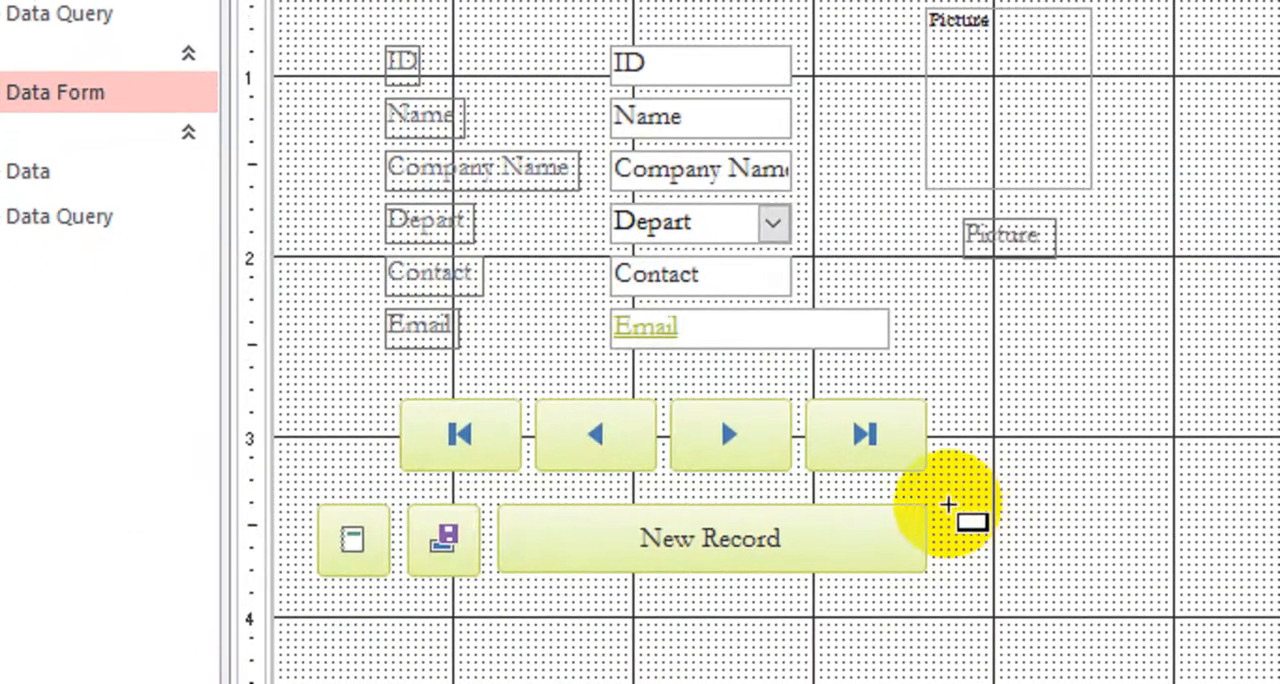
{"action": "mouse_move", "coordinate": [948, 504]}
{"action": "left_mouse_down"}
{"action": "mouse_move", "coordinate": [1020, 560]}
{"action": "mouse_move", "coordinate": [1092, 572]}
{"action": "mouse_move", "coordinate": [966, 509]}
{"action": "left_mouse_up"}
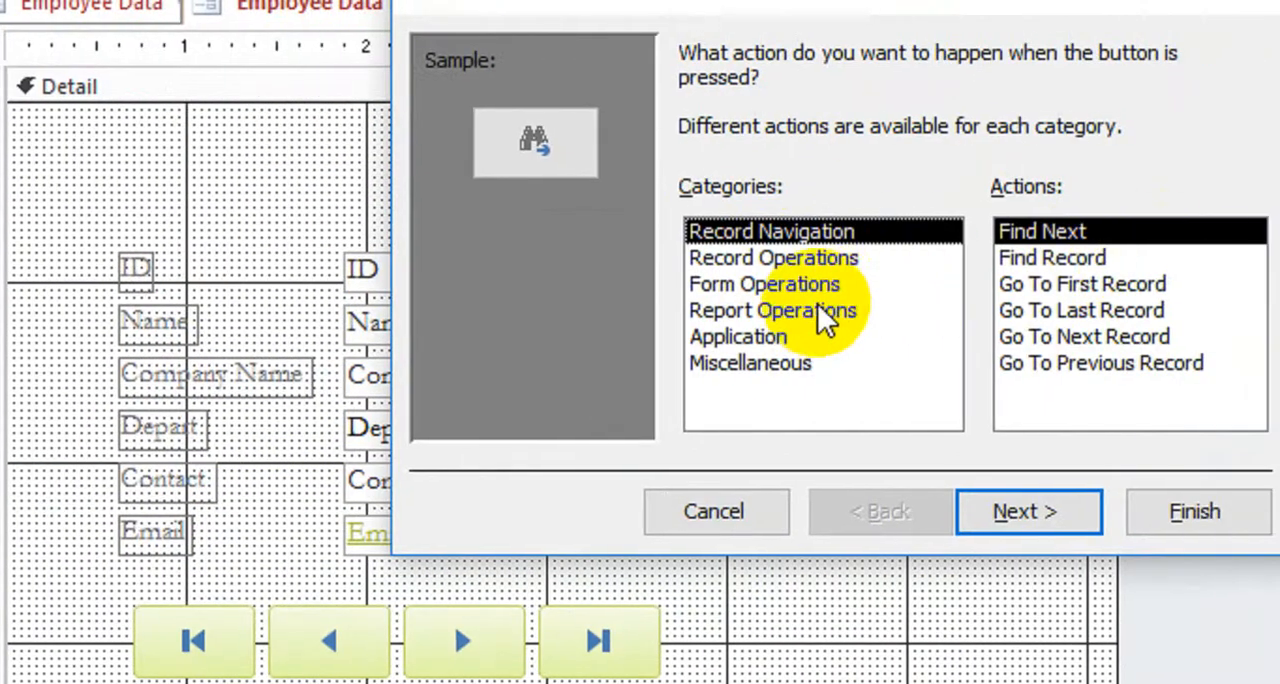
Assign the button the Preview Report action from Report Operations, targeting the Employee Data Query report
{"action": "left_click", "coordinate": [815, 308]}
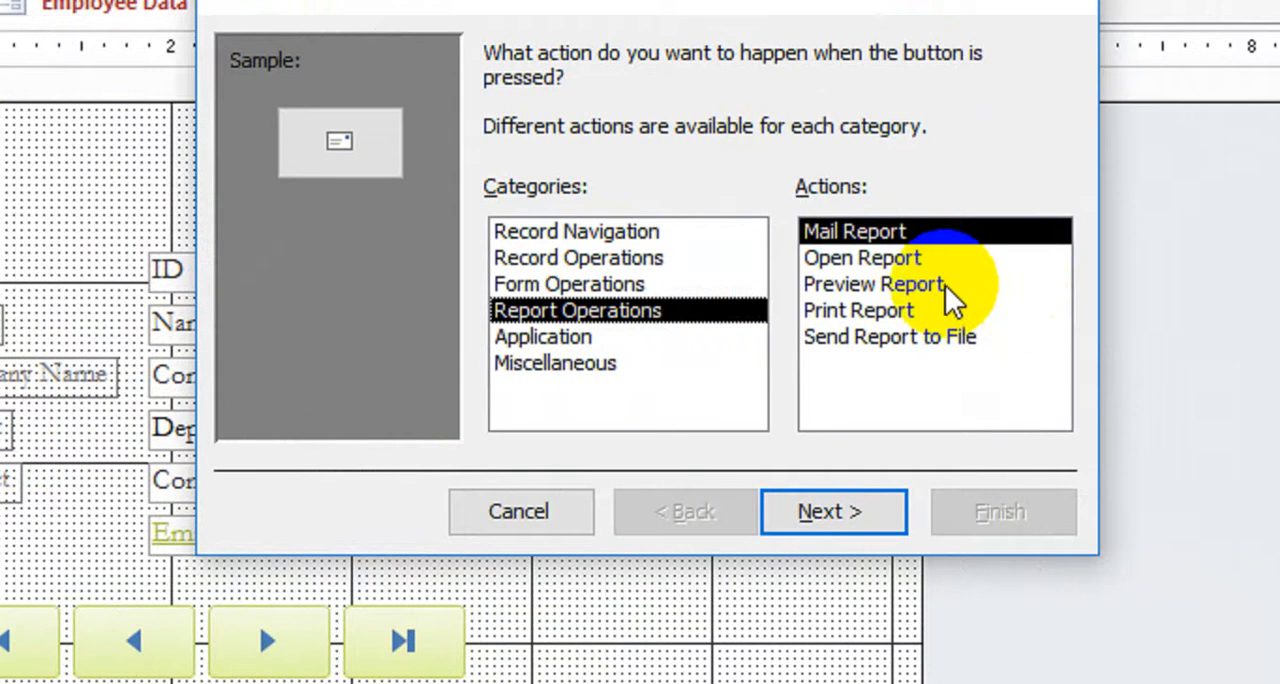
{"action": "left_click", "coordinate": [934, 285]}
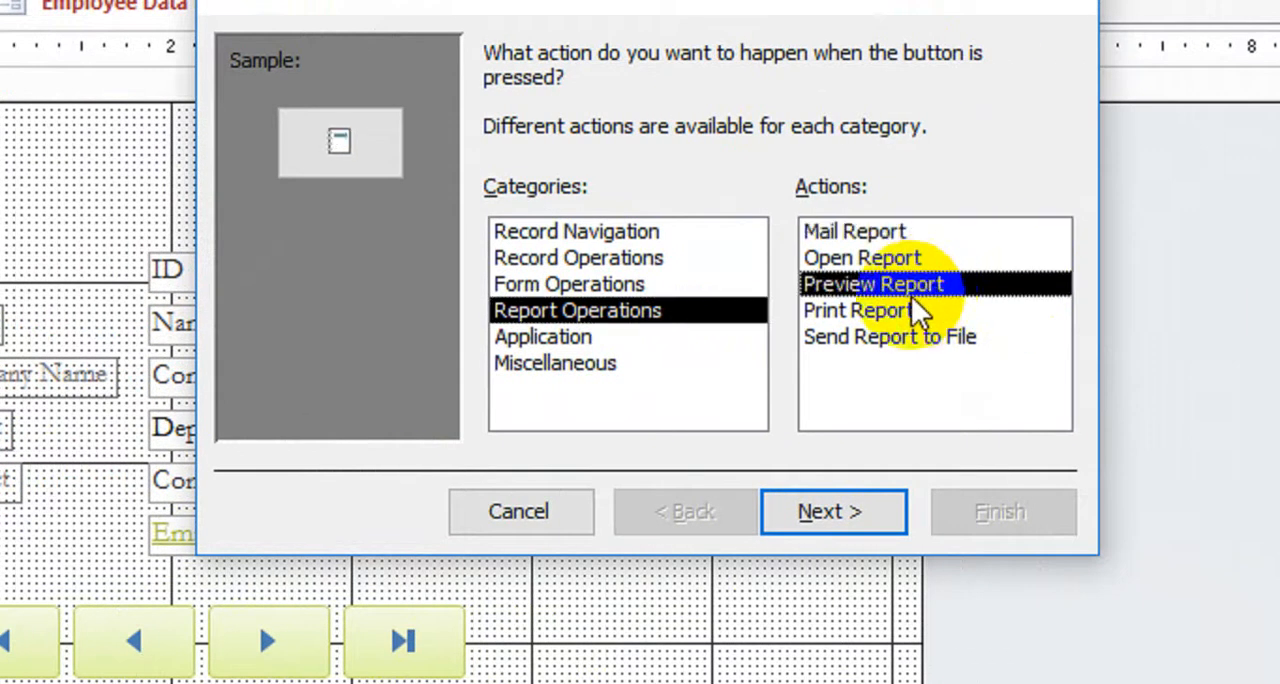
{"action": "left_click", "coordinate": [845, 508]}
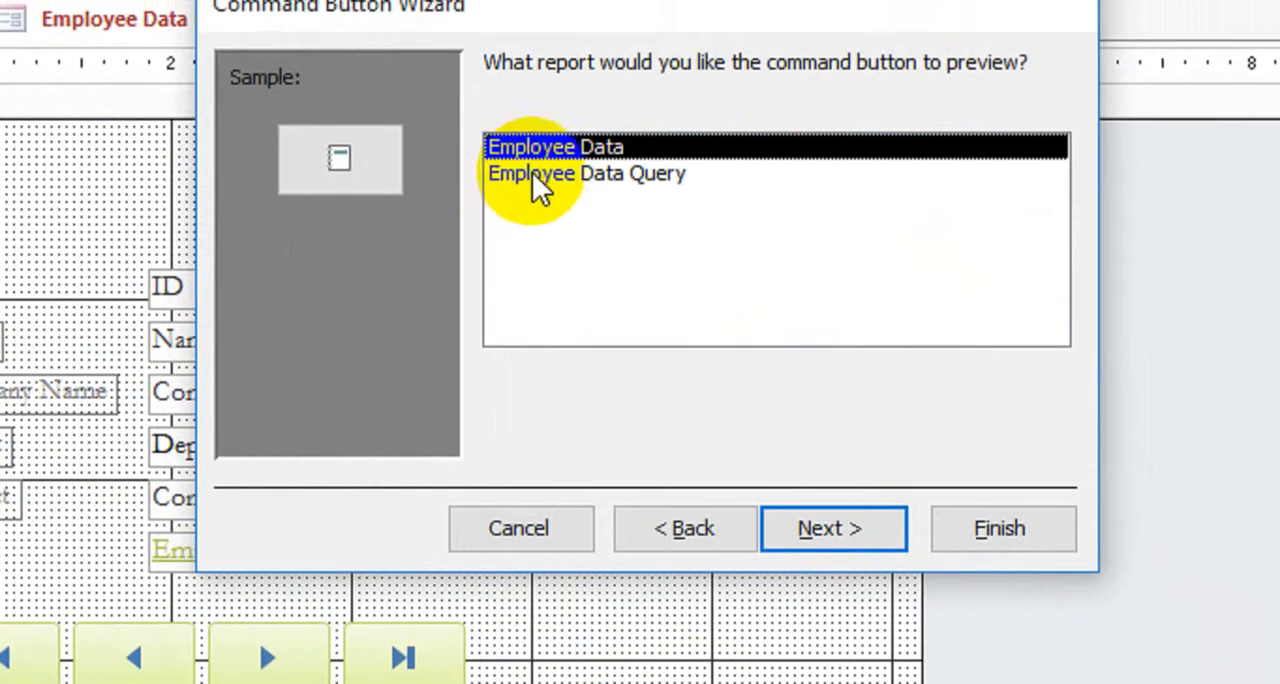
{"action": "left_click", "coordinate": [588, 180]}
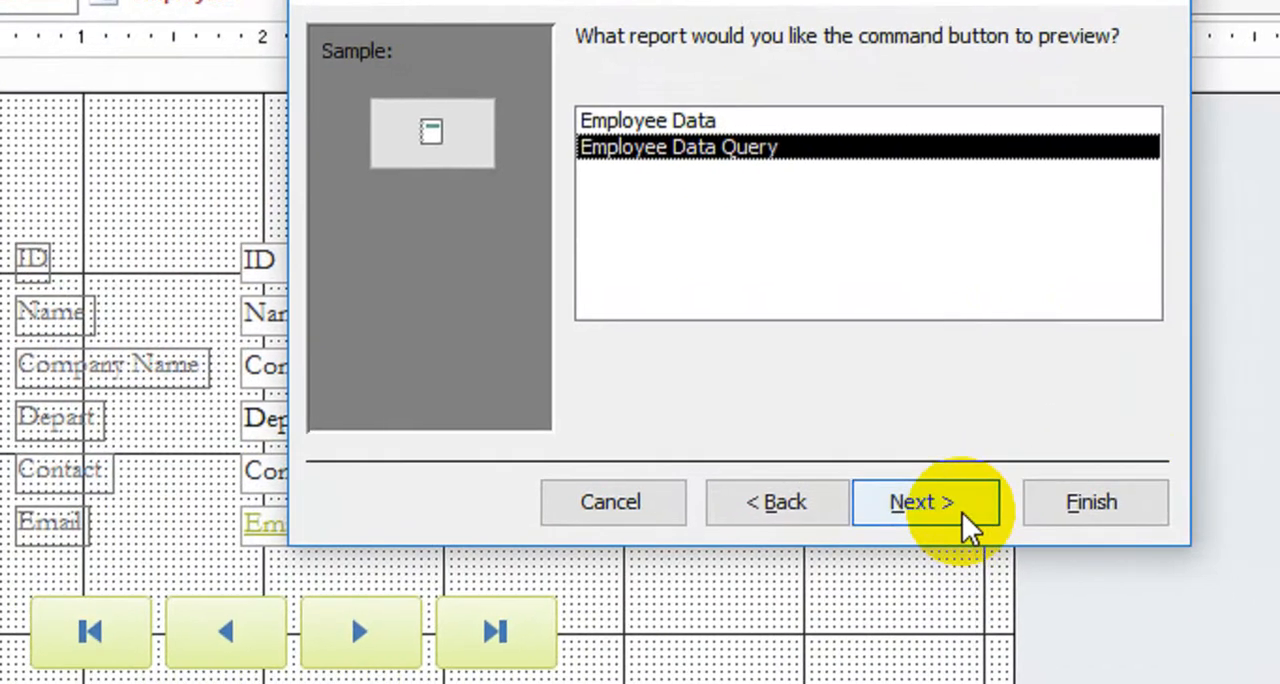
{"action": "left_click", "coordinate": [1170, 530]}
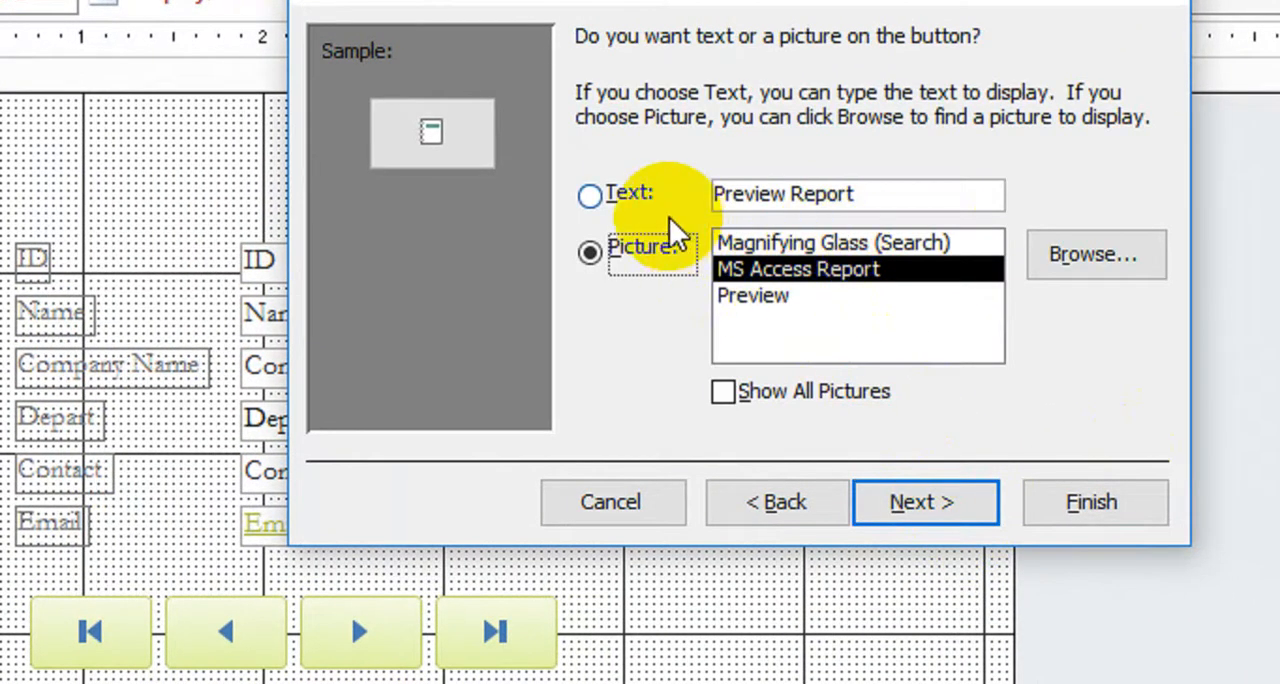
Give the button the text Query Report, complete the wizard, and make the button as tall as New Record
{"action": "left_click", "coordinate": [591, 197]}
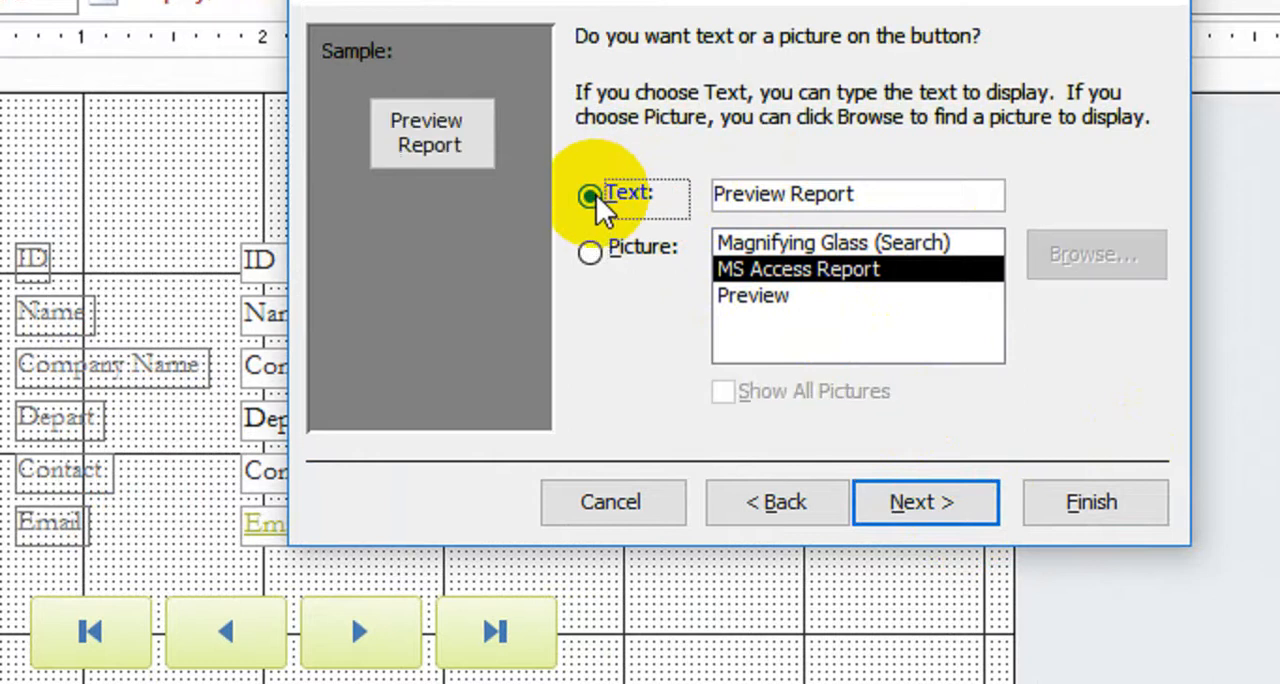
{"action": "left_click_drag", "start_coordinate": [875, 195], "coordinate": [694, 195]}
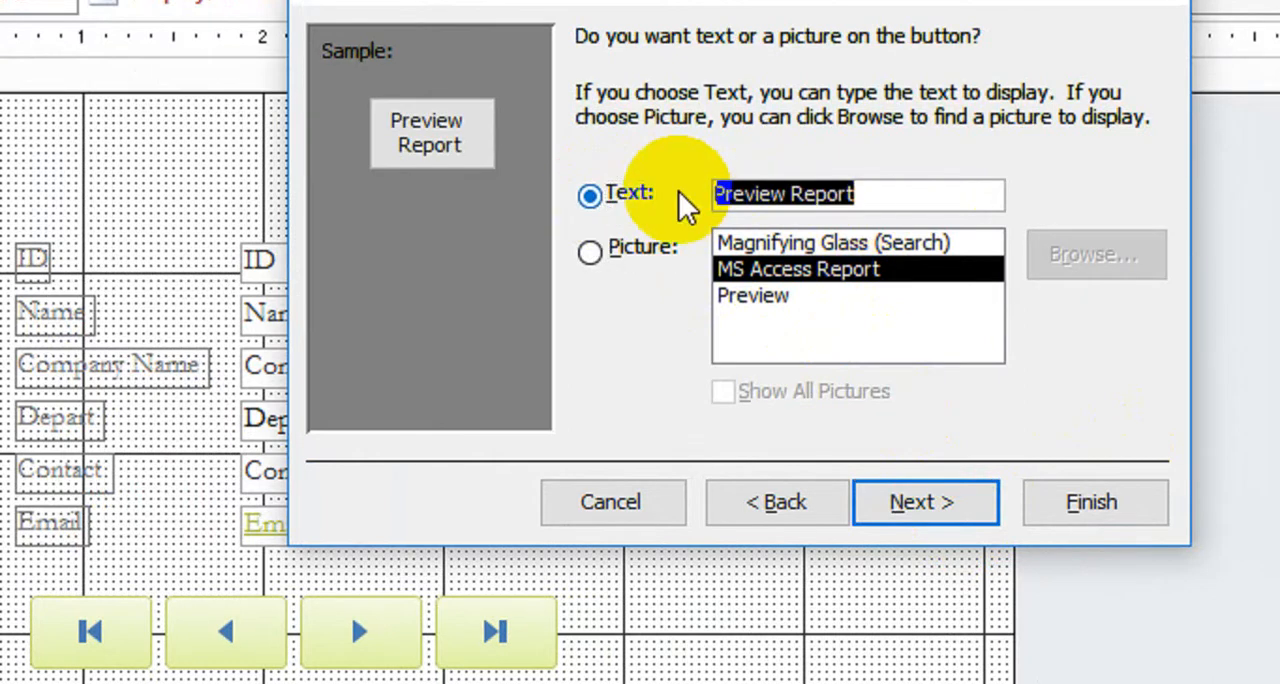
{"action": "type", "text": "Quer"}
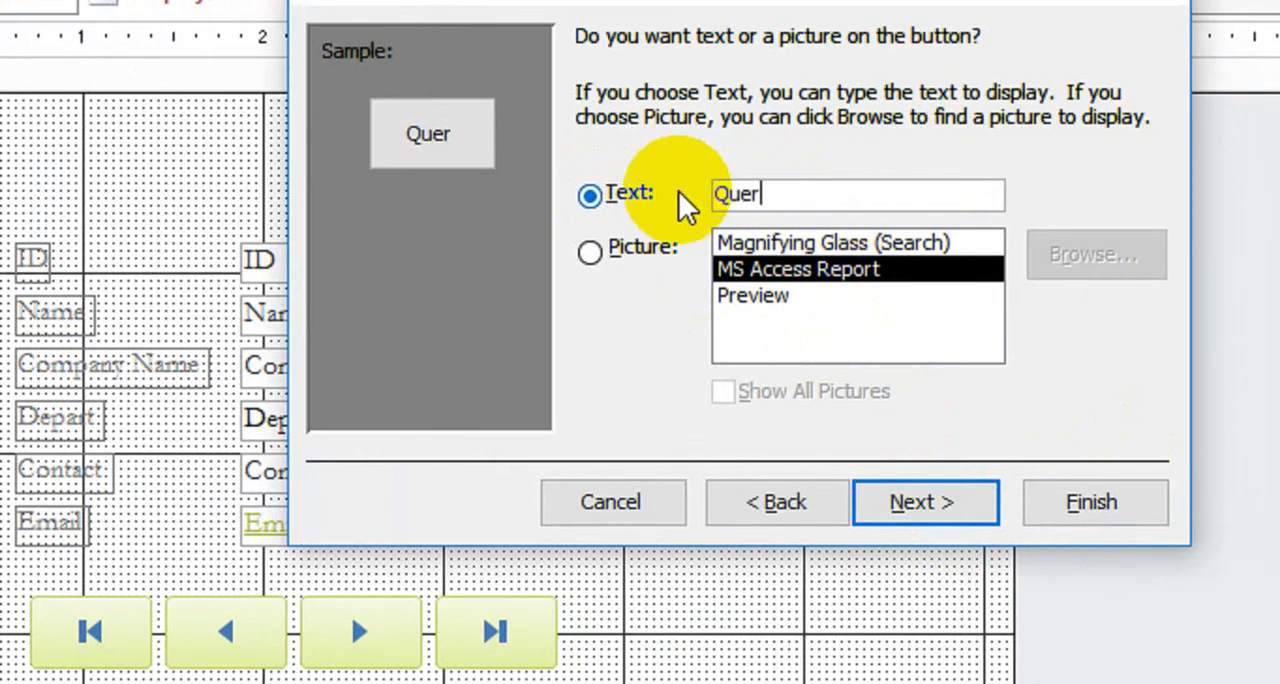
{"action": "type", "text": "y Report"}
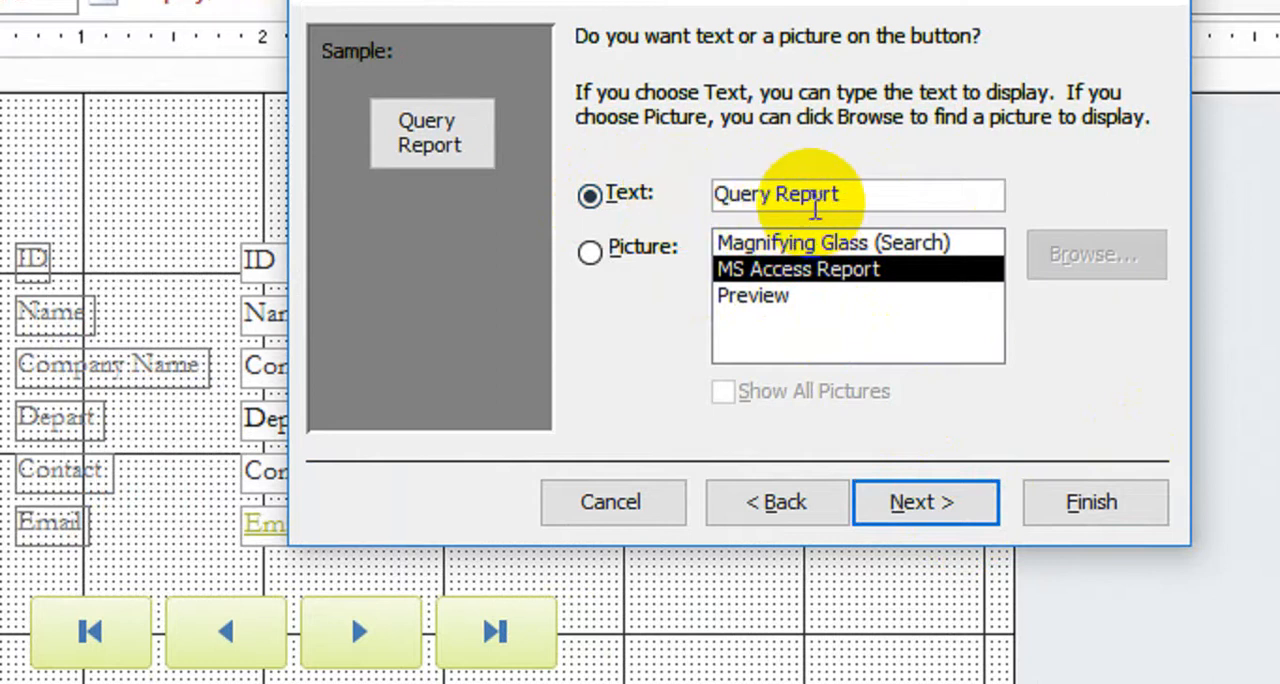
{"action": "left_click", "coordinate": [922, 503]}
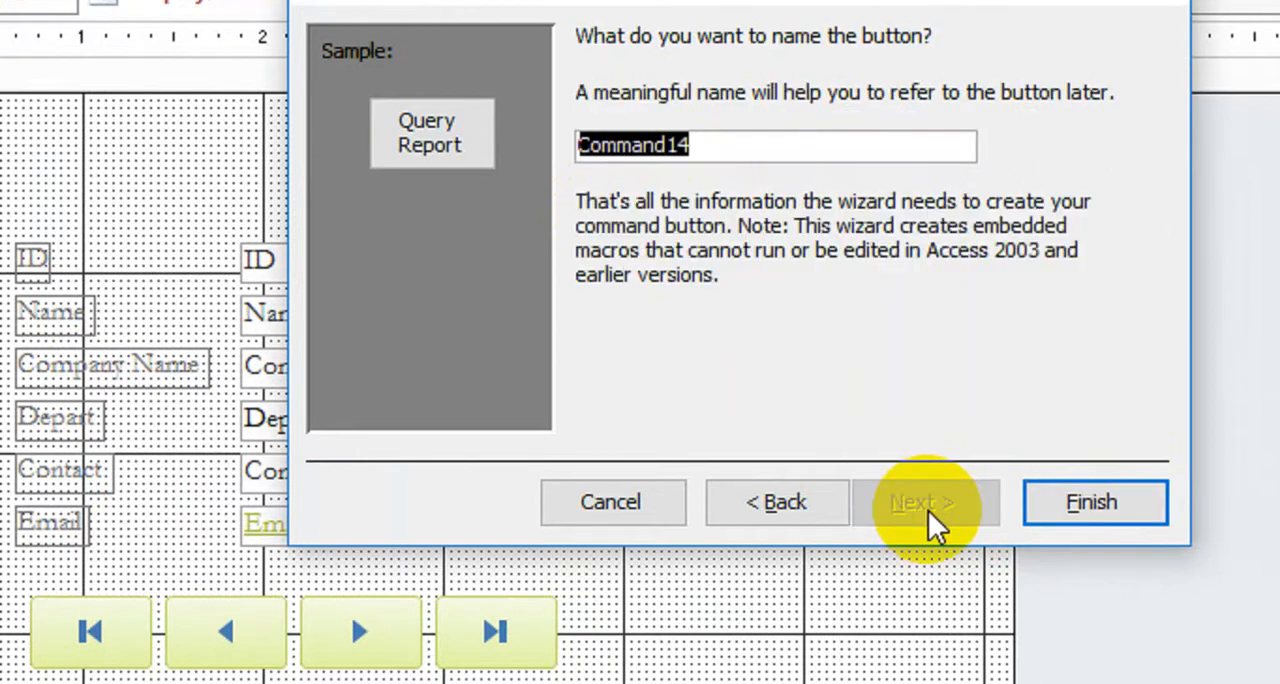
{"action": "left_click", "coordinate": [990, 505]}
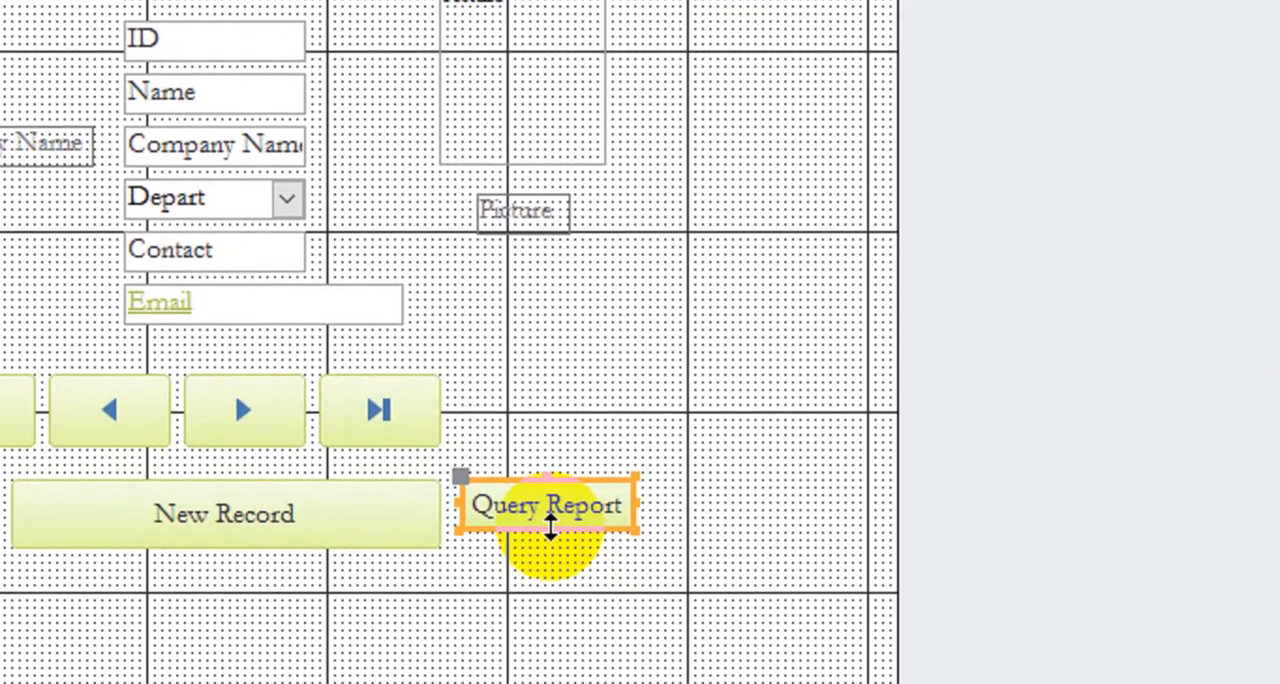
{"action": "left_click_drag", "start_coordinate": [547, 577], "coordinate": [547, 593]}
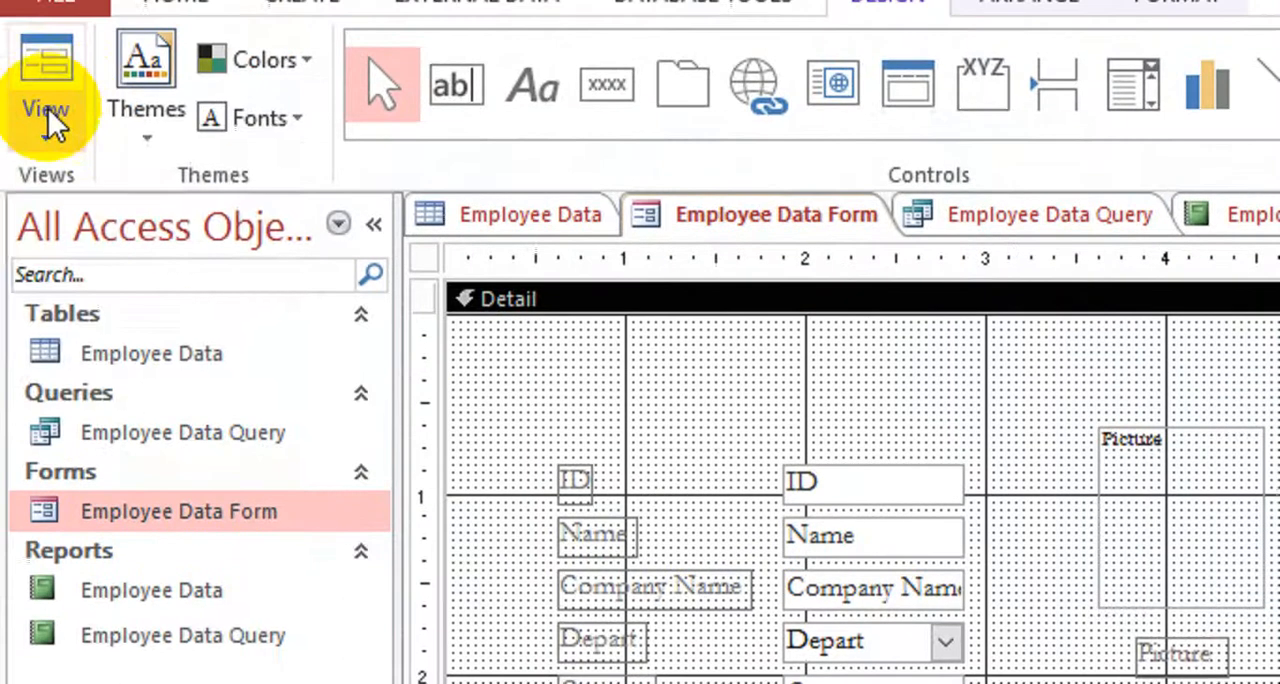
Switch the form to Form View and test the Query Report button by viewing the report it opens
{"action": "left_click", "coordinate": [48, 108]}
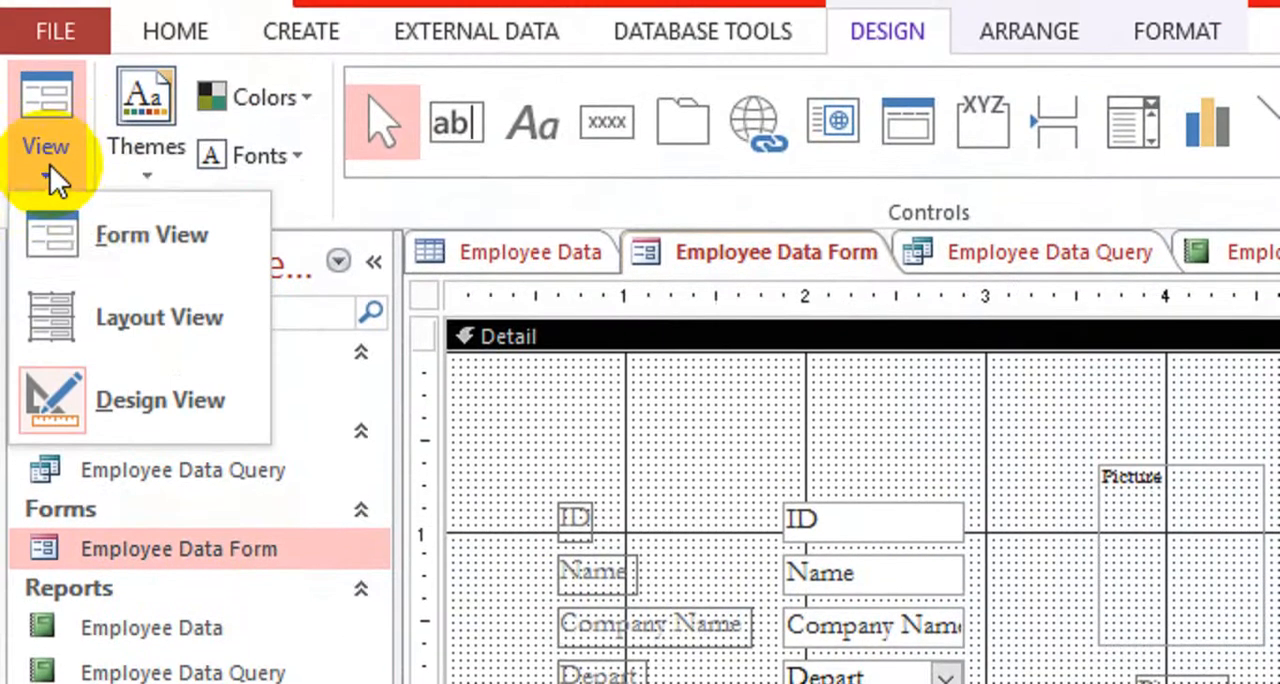
{"action": "left_click", "coordinate": [194, 252]}
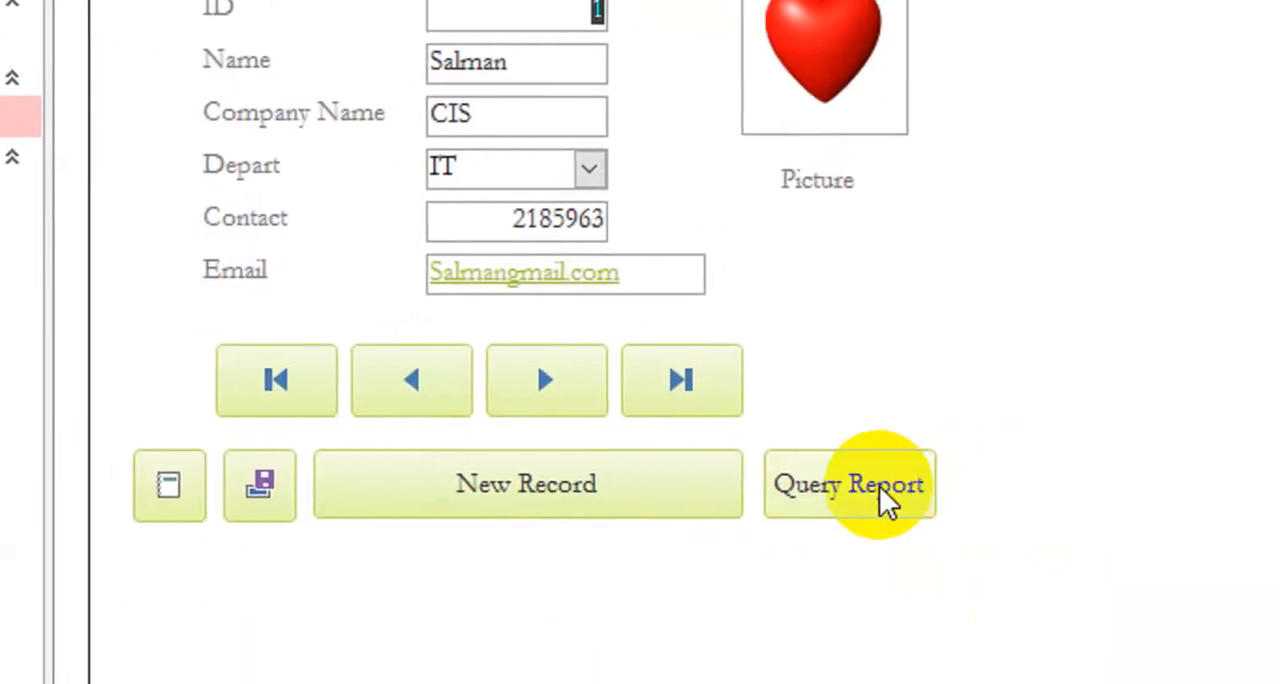
{"action": "left_click", "coordinate": [879, 485]}
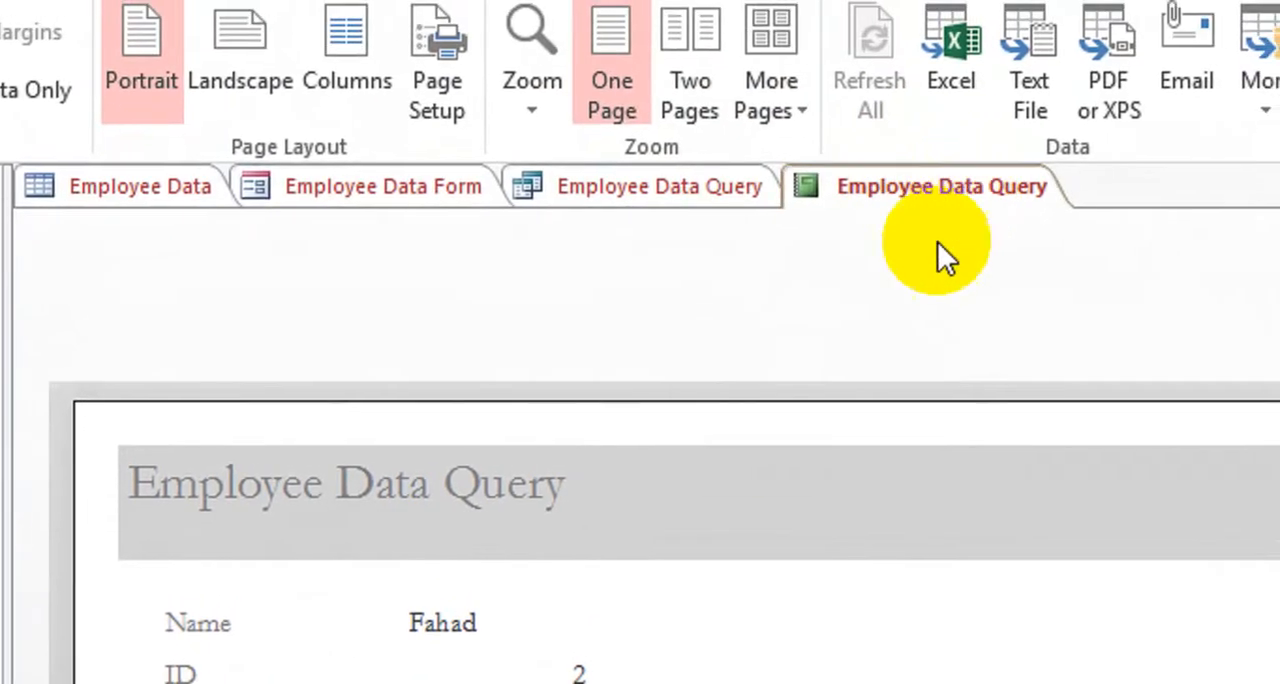
{"action": "scroll", "coordinate": [771, 466], "scroll_direction": "down", "scroll_amount": 2}
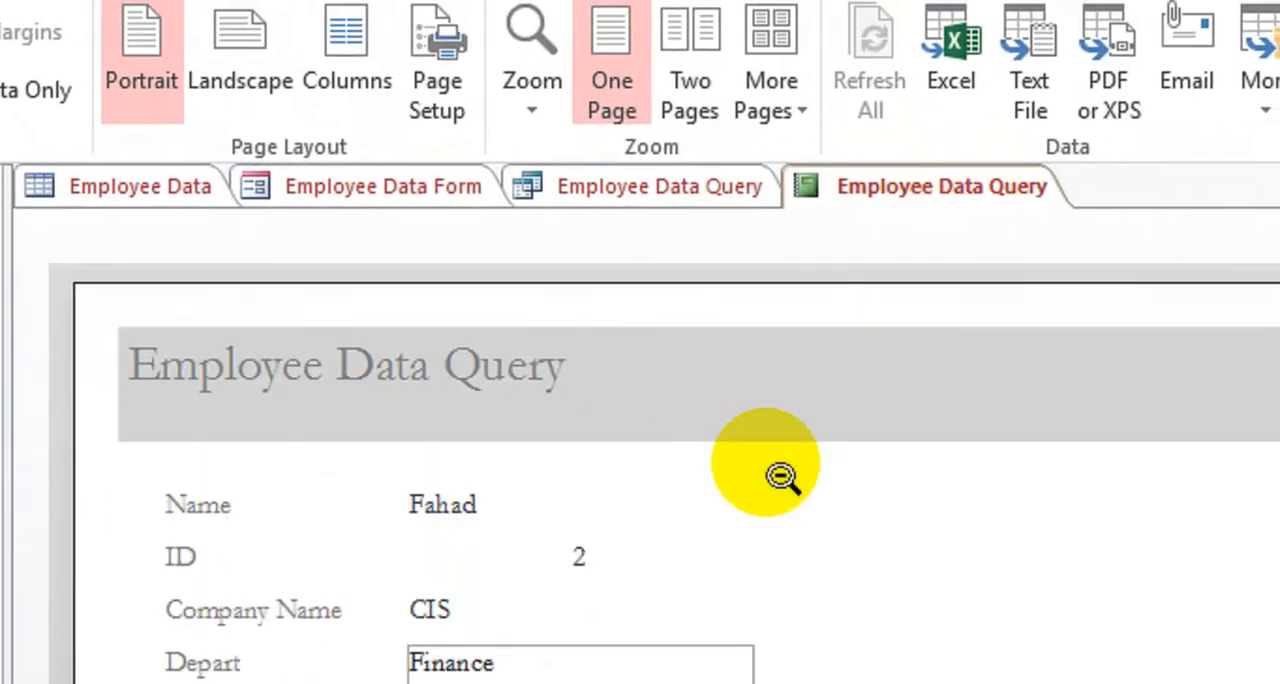
Close the open report preview, rerun Query Report for the Finance department, and examine its records before closing it
{"action": "scroll", "coordinate": [771, 466], "scroll_direction": "up", "scroll_amount": 2}
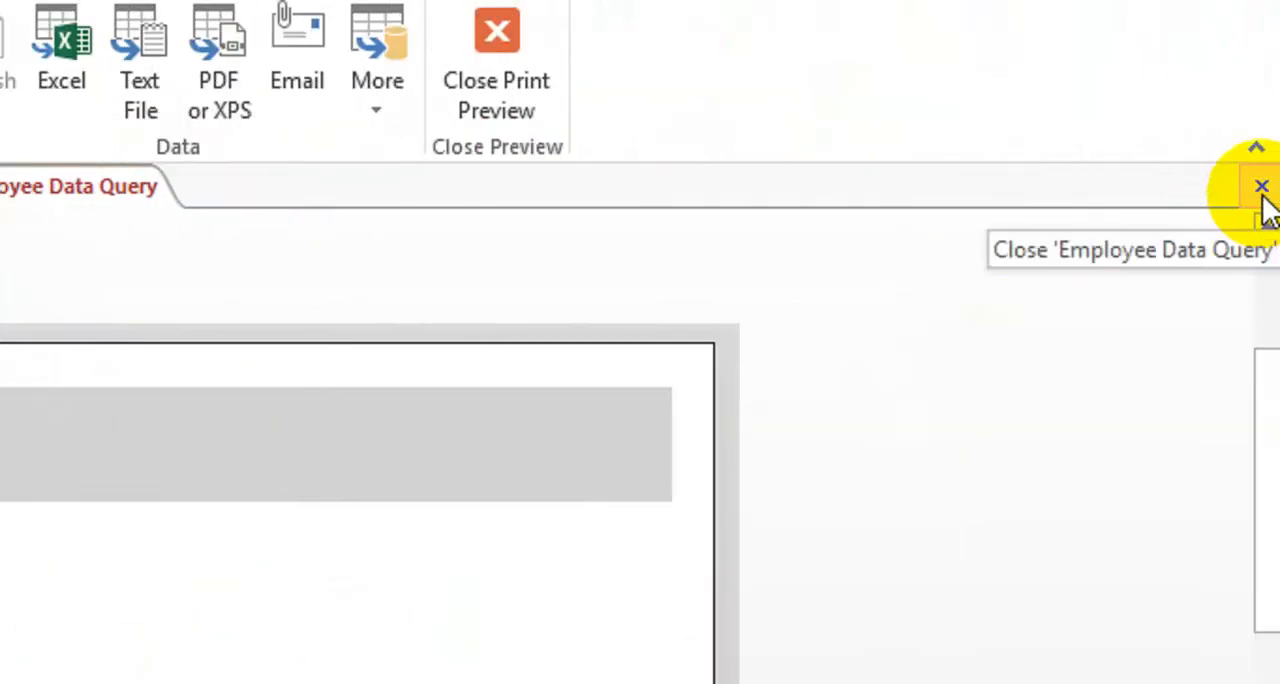
{"action": "left_click", "coordinate": [1262, 188]}
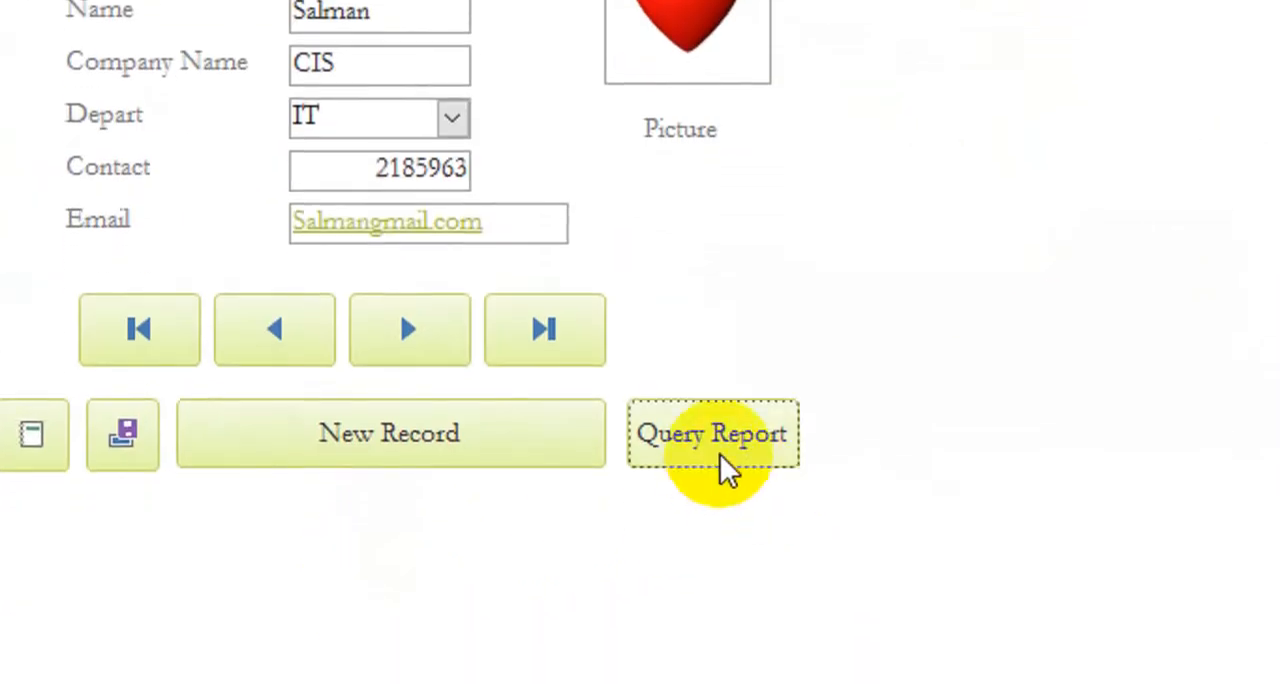
{"action": "left_click", "coordinate": [728, 450]}
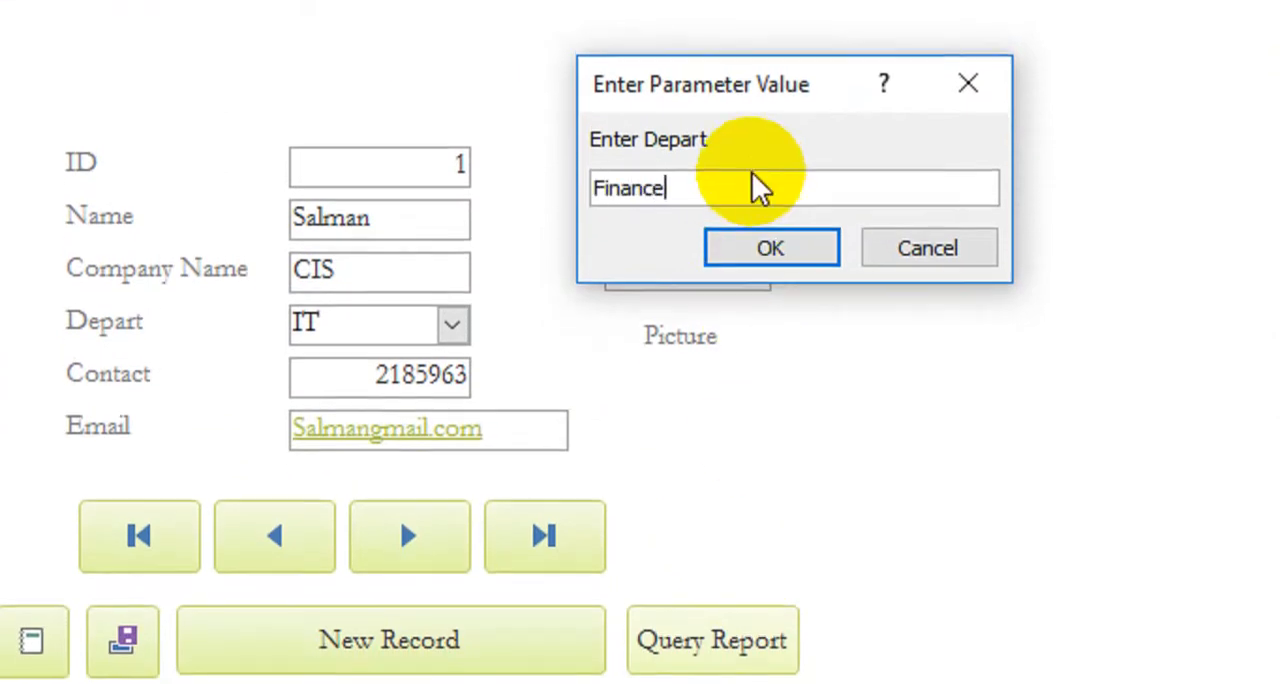
{"action": "left_click", "coordinate": [737, 251]}
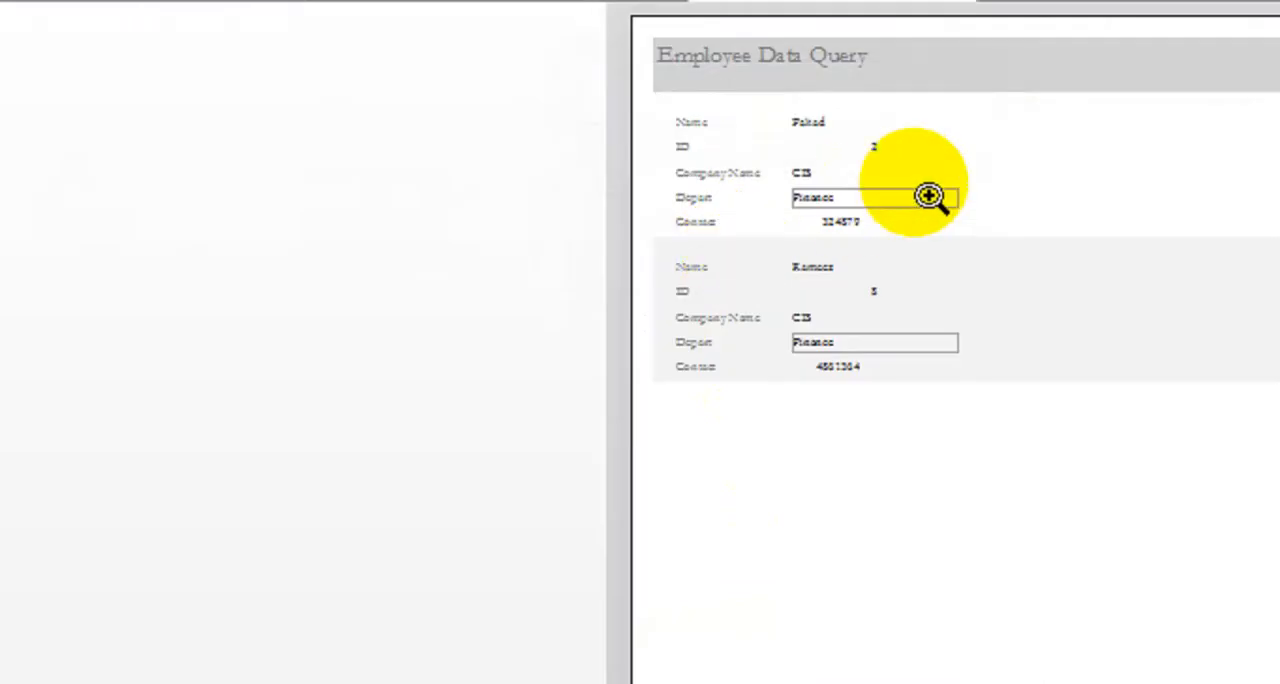
{"action": "left_click", "coordinate": [970, 187]}
{"action": "scroll", "coordinate": [834, 186], "scroll_direction": "up", "scroll_amount": 4}
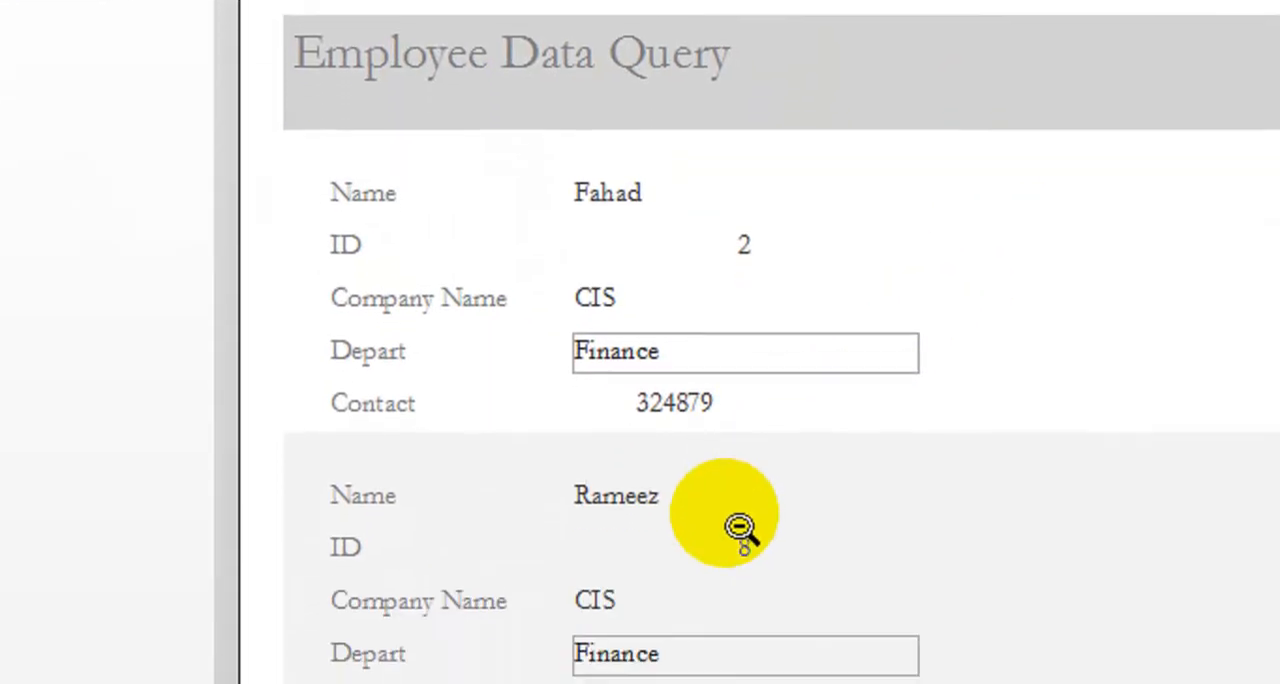
{"action": "scroll", "coordinate": [680, 295], "scroll_direction": "down", "scroll_amount": 2}
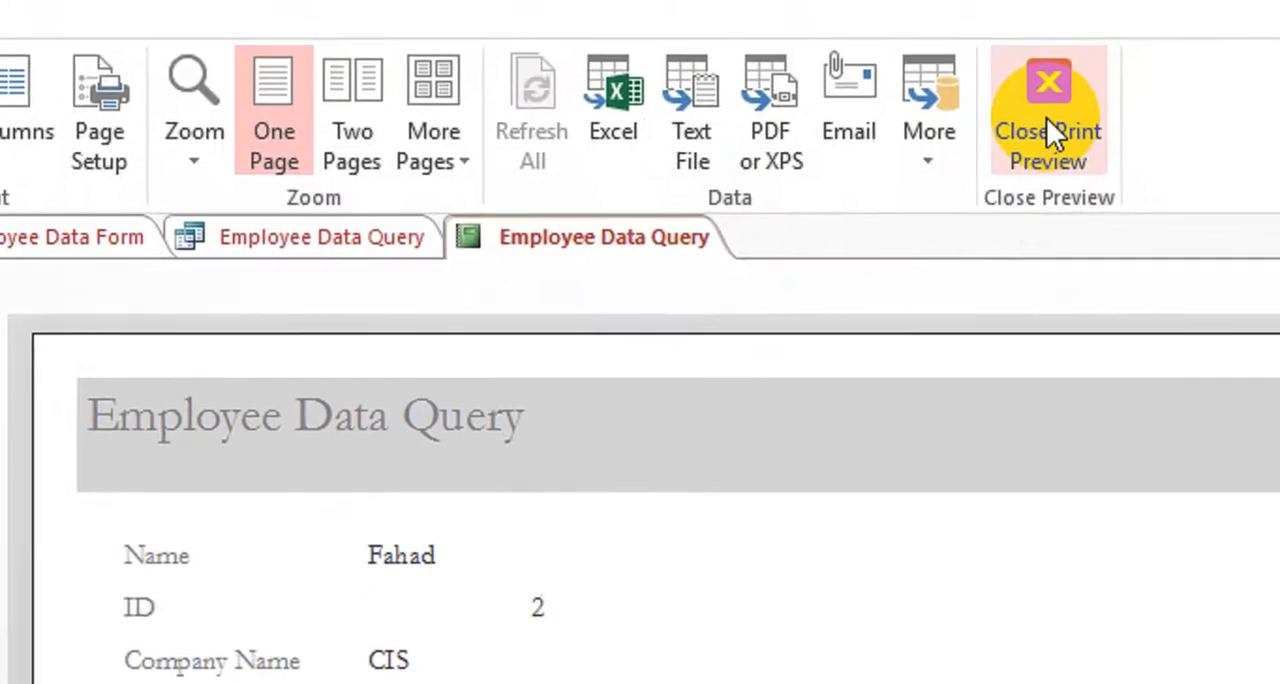
{"action": "left_click", "coordinate": [1228, 4]}
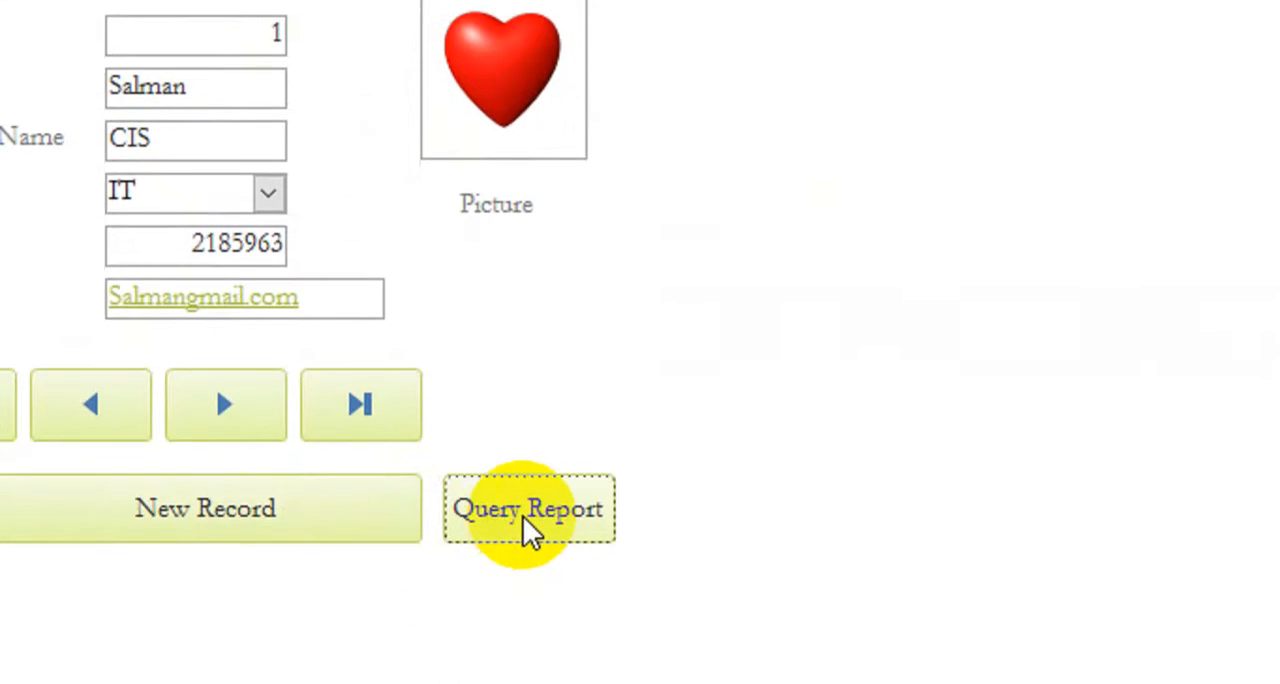
Run Query Report from the form for the Accounts department, examine the listed records, and close the preview
{"action": "left_click", "coordinate": [528, 610]}
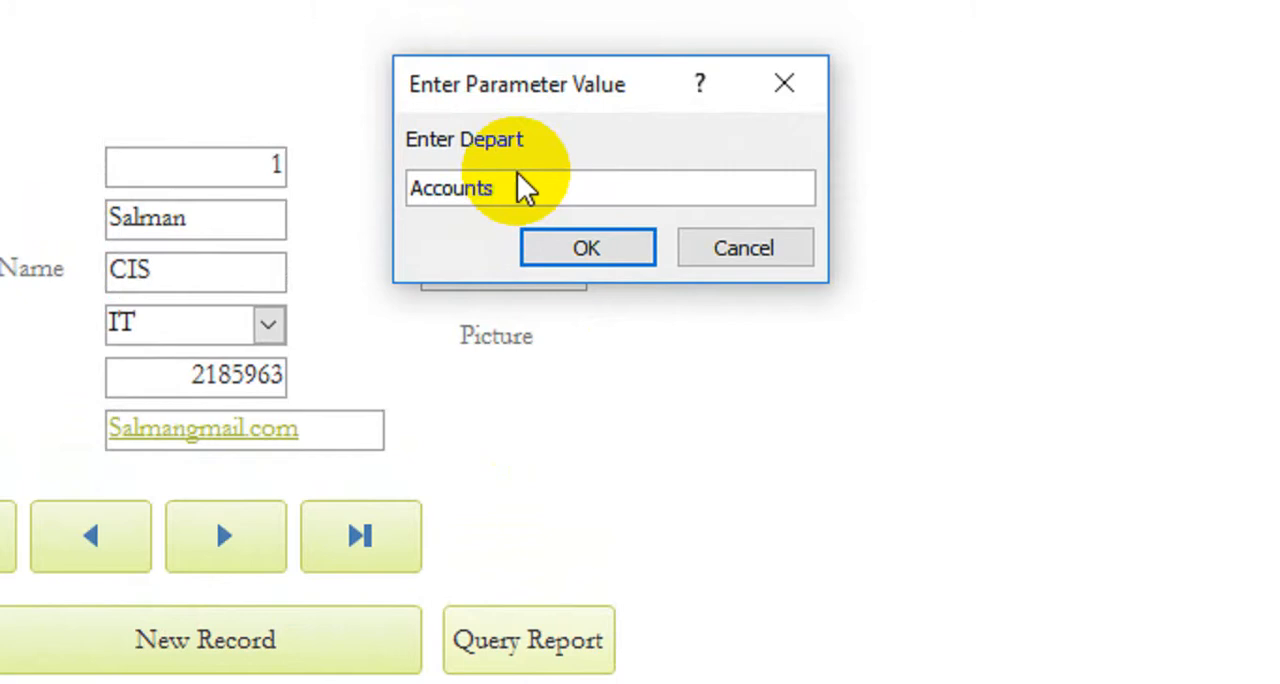
{"action": "left_click", "coordinate": [590, 252]}
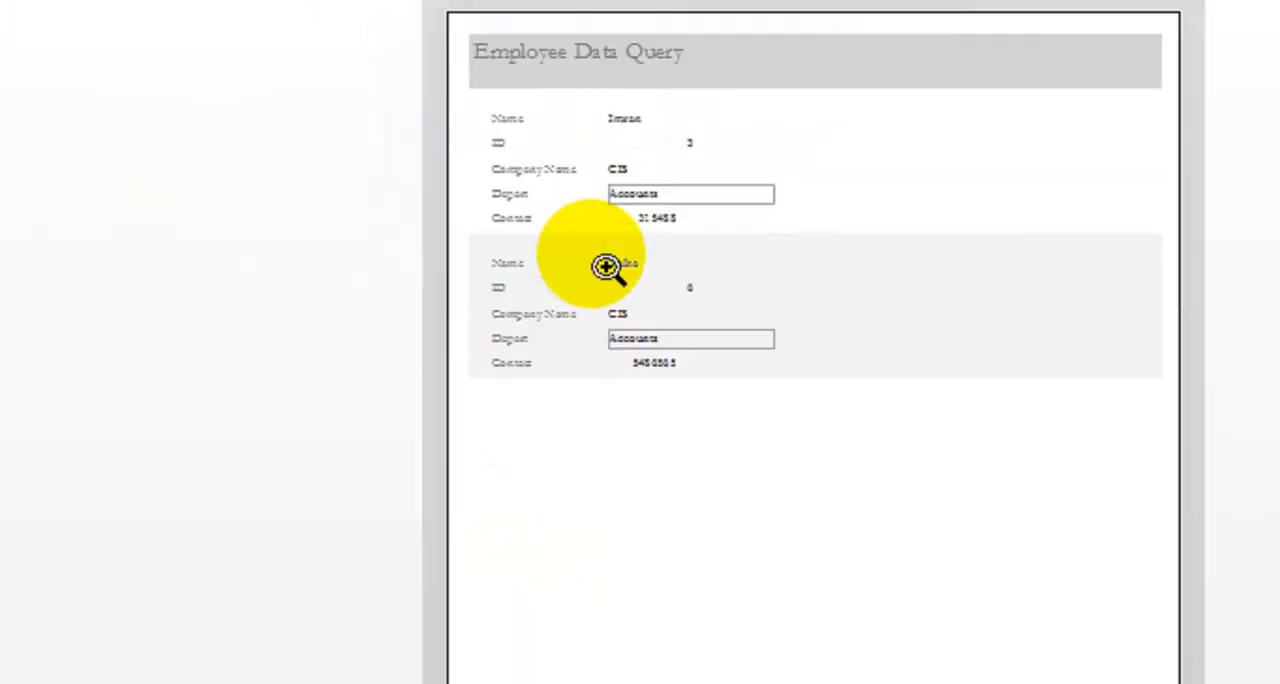
{"action": "scroll", "coordinate": [490, 200], "scroll_direction": "up", "scroll_amount": 3}
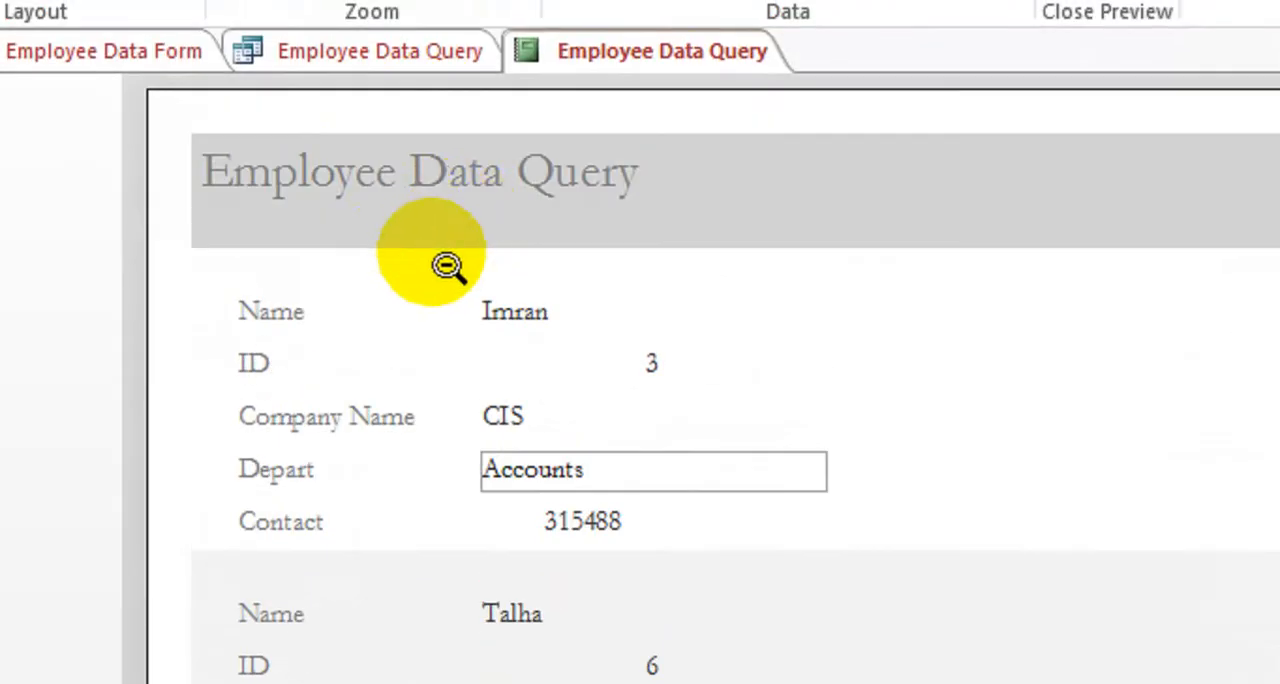
{"action": "scroll", "coordinate": [414, 317], "scroll_direction": "down", "scroll_amount": 1}
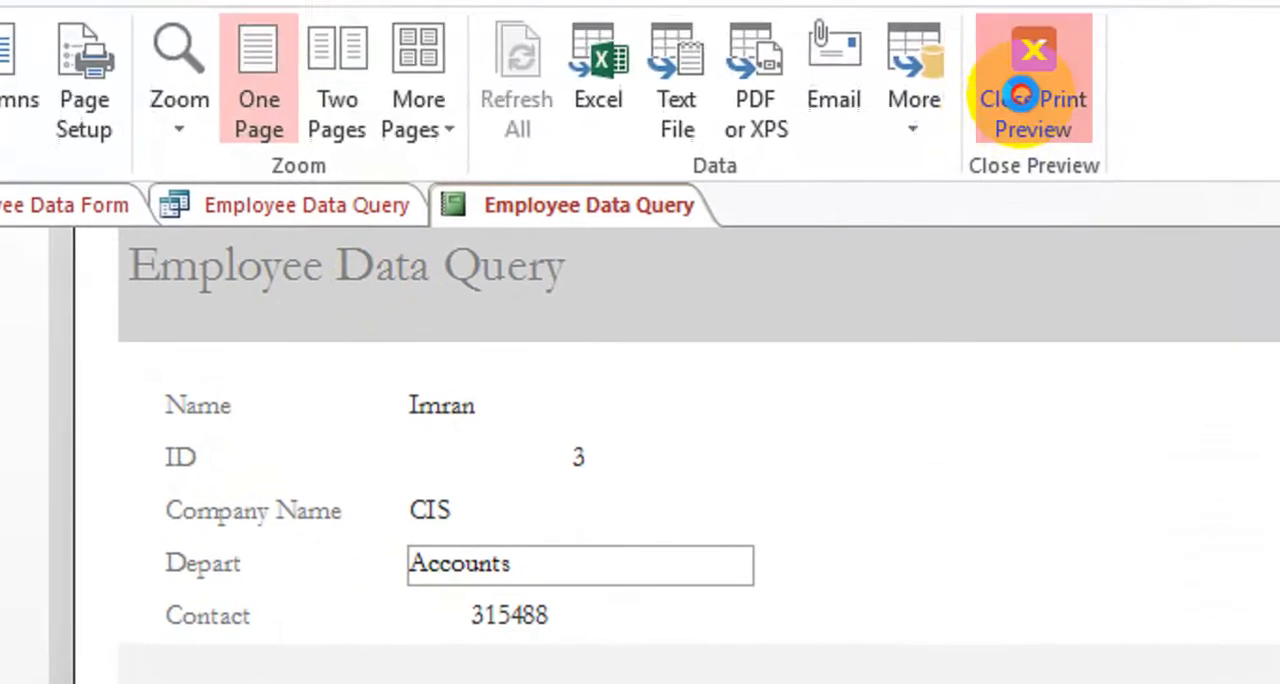
{"action": "left_click", "coordinate": [1020, 95]}
Cancel a Query Report prompt filled with Sale and check the Depart values in the Employee Data table
{"action": "left_click", "coordinate": [491, 571]}
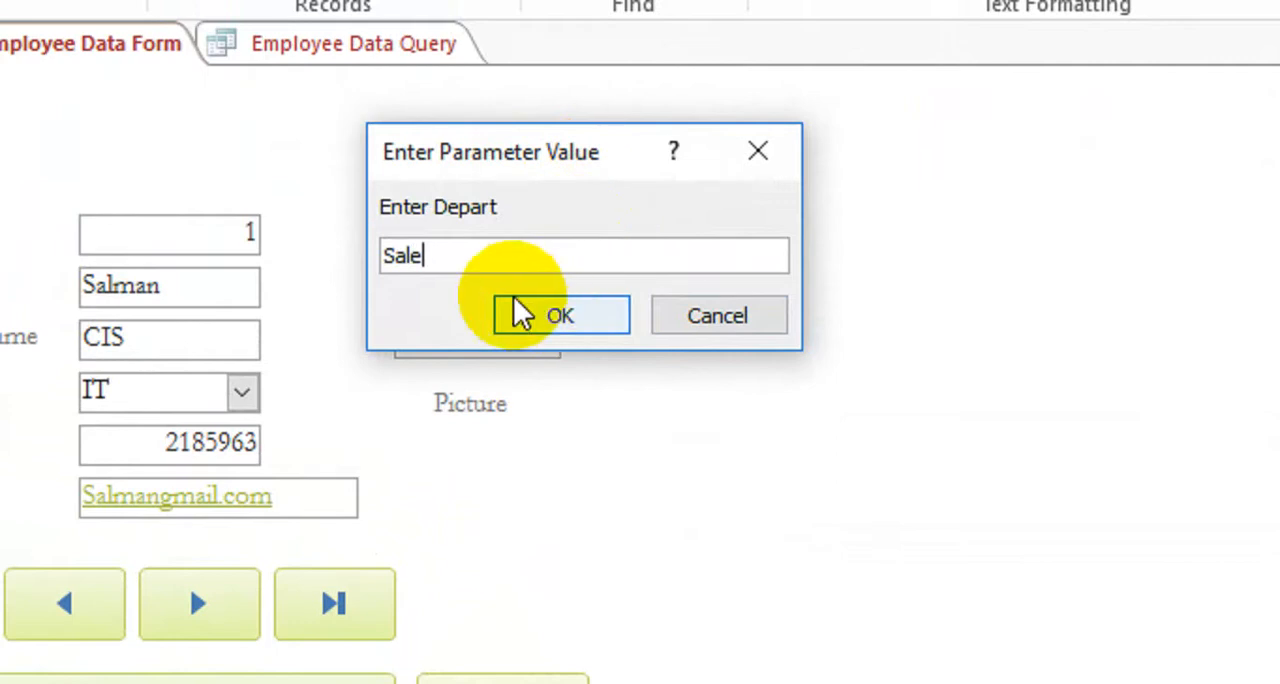
{"action": "left_click", "coordinate": [758, 150]}
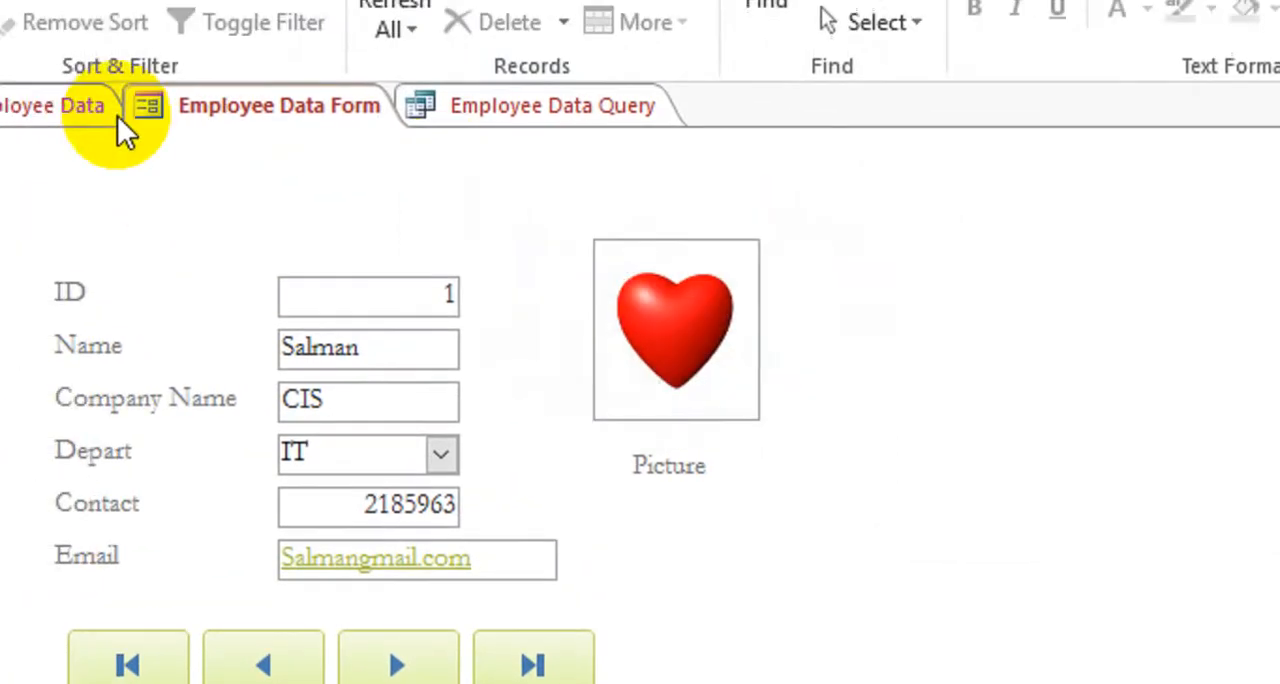
{"action": "left_click", "coordinate": [117, 115]}
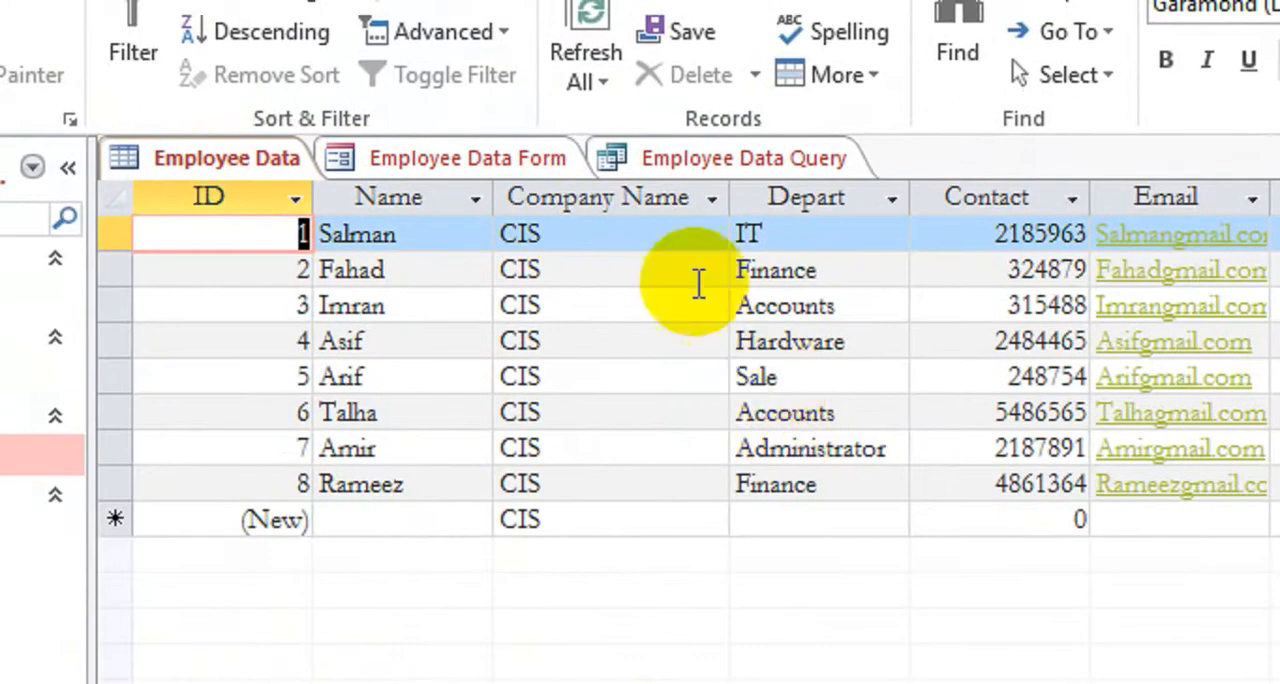
{"action": "left_click", "coordinate": [538, 158]}
Run Query Report from the form for the Sale department, examine the previewed record, and close the report
{"action": "left_click", "coordinate": [886, 674]}
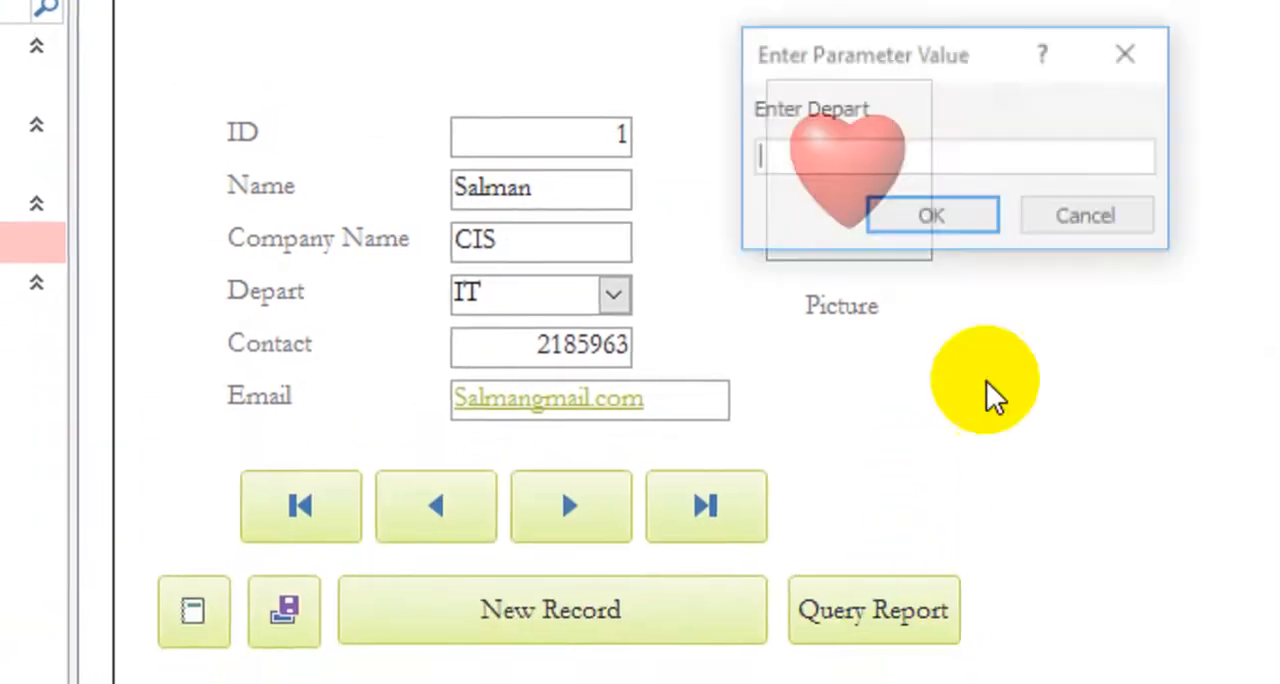
{"action": "type", "text": "Sale"}
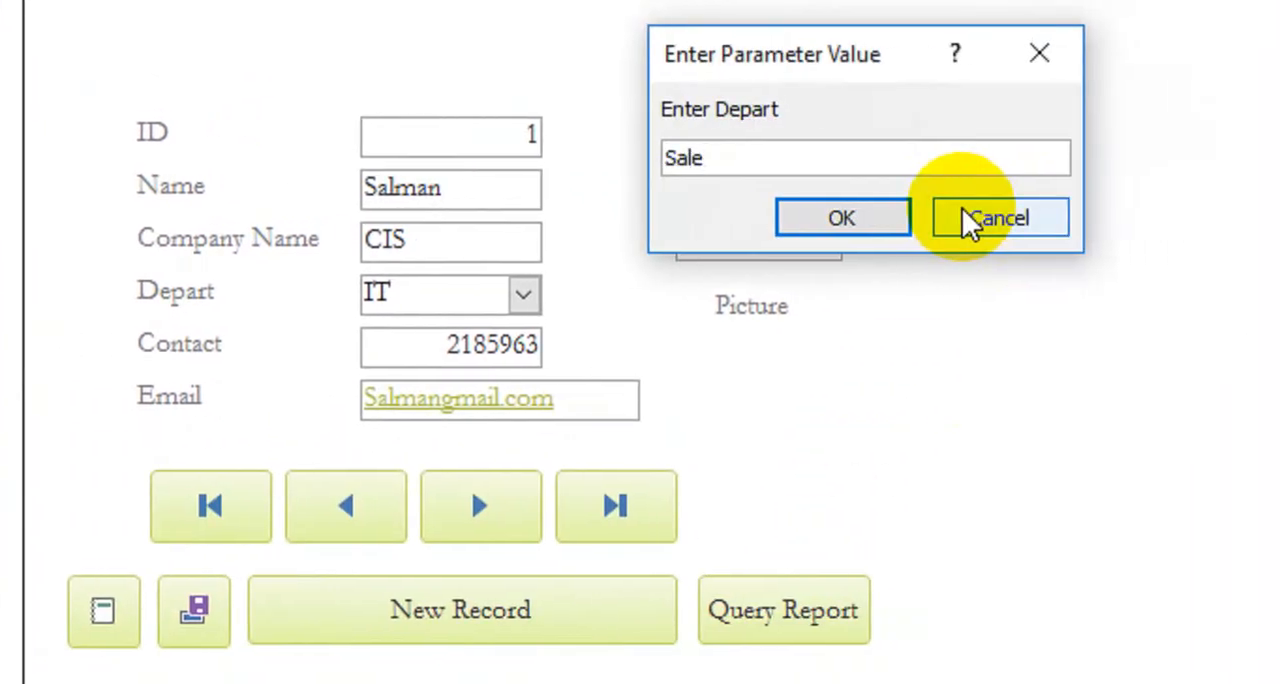
{"action": "left_click", "coordinate": [846, 222]}
{"action": "left_click", "coordinate": [866, 226]}
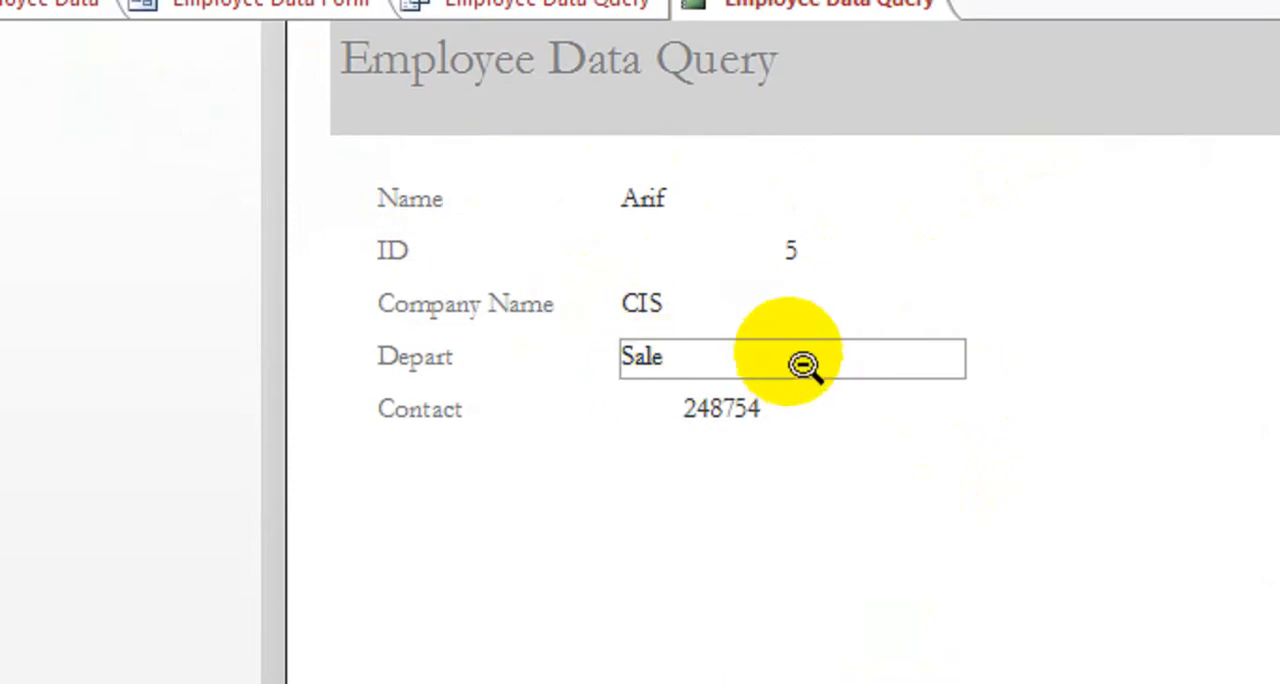
{"action": "scroll", "coordinate": [677, 334], "scroll_direction": "up", "scroll_amount": 3}
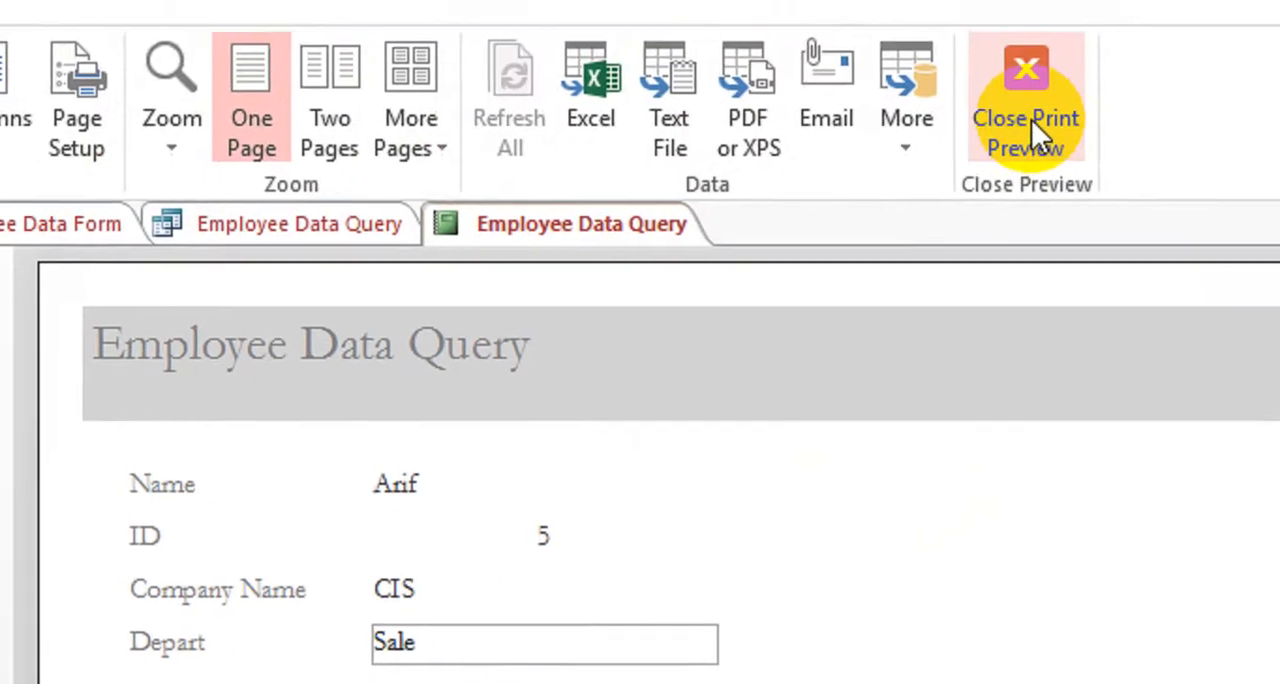
{"action": "left_click", "coordinate": [1185, 50]}
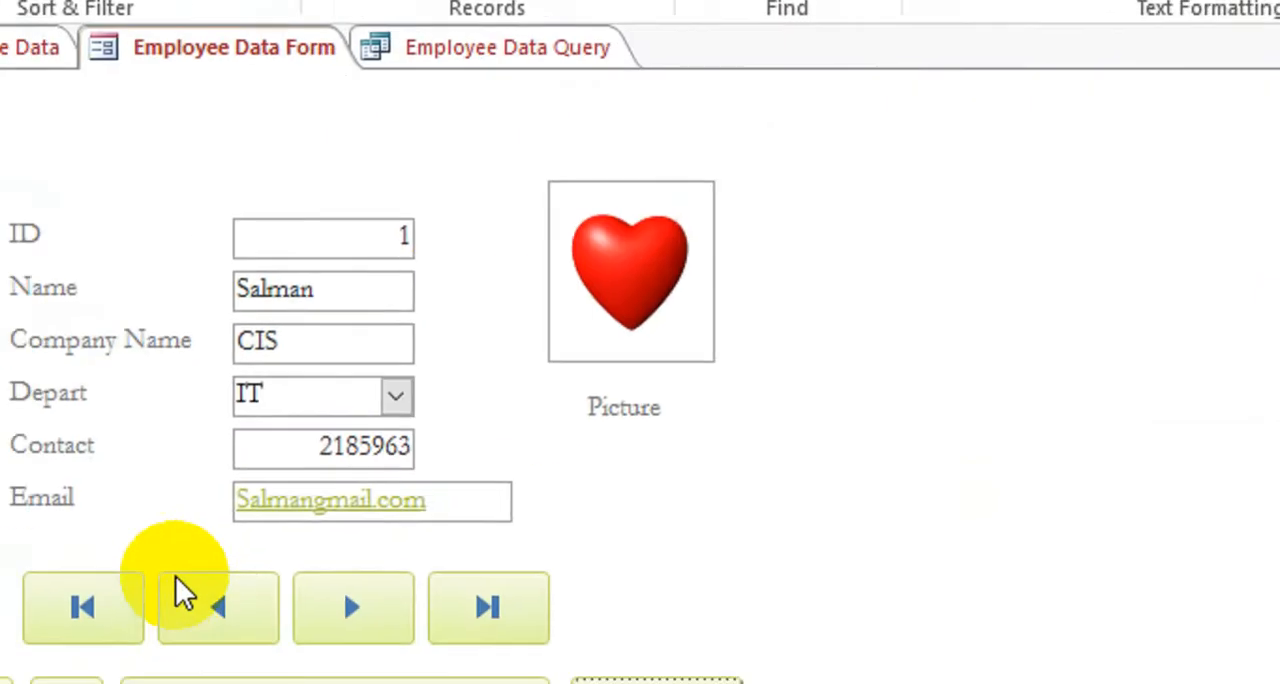